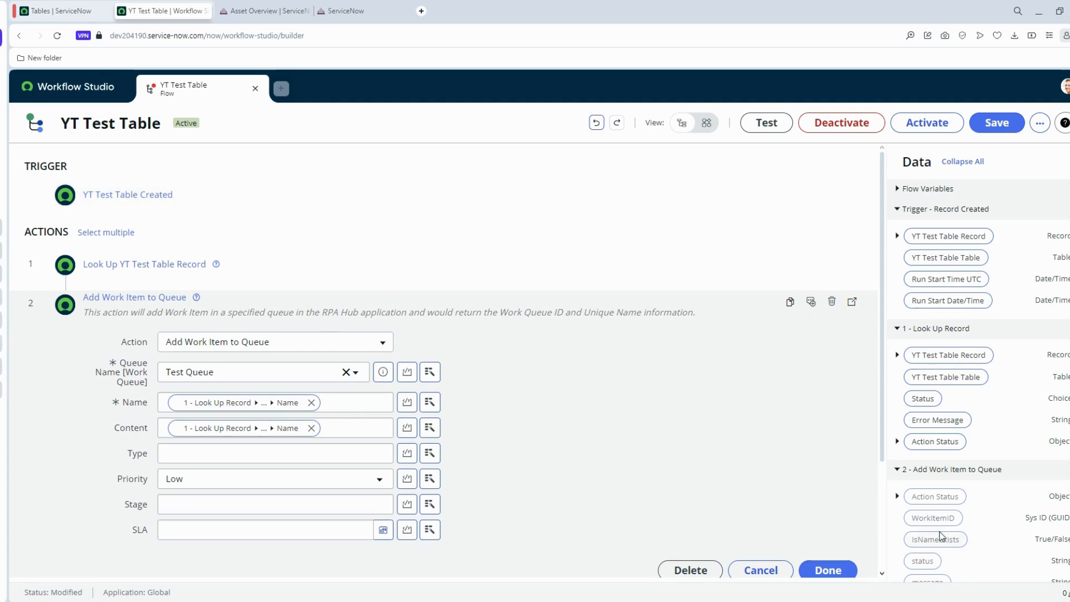
Open the YT Test Table definition from the ServiceNow list of tables
left_click(56, 10)
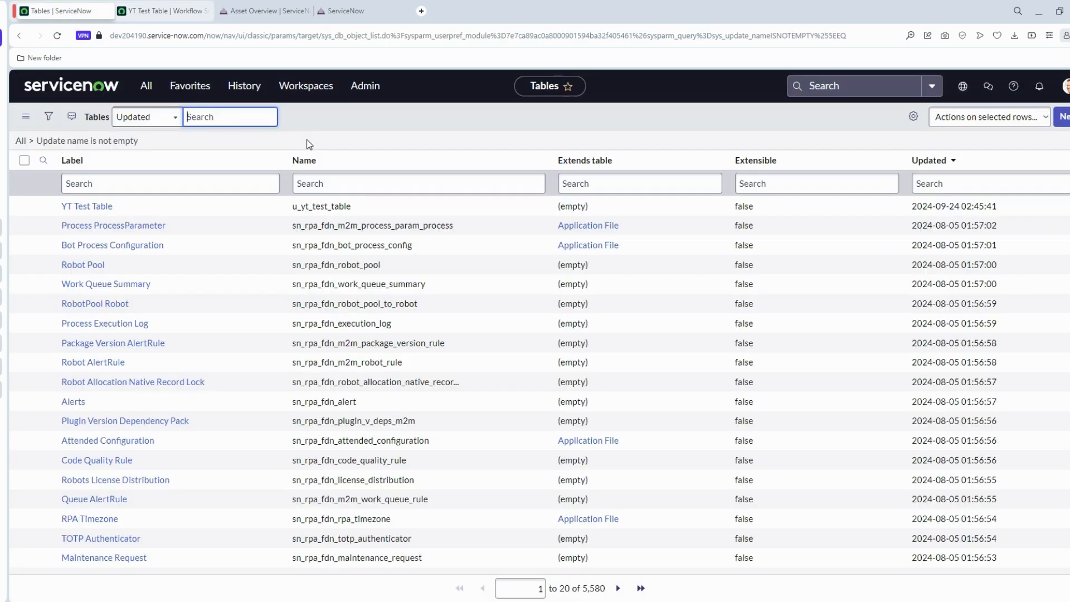
left_click(187, 12)
left_click(67, 11)
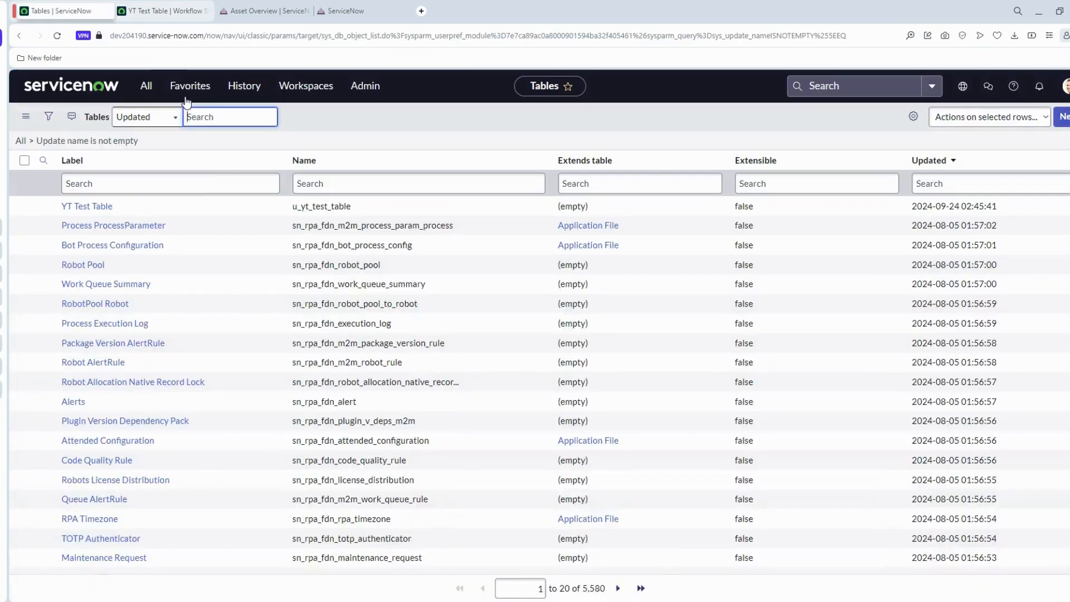
left_click(96, 209)
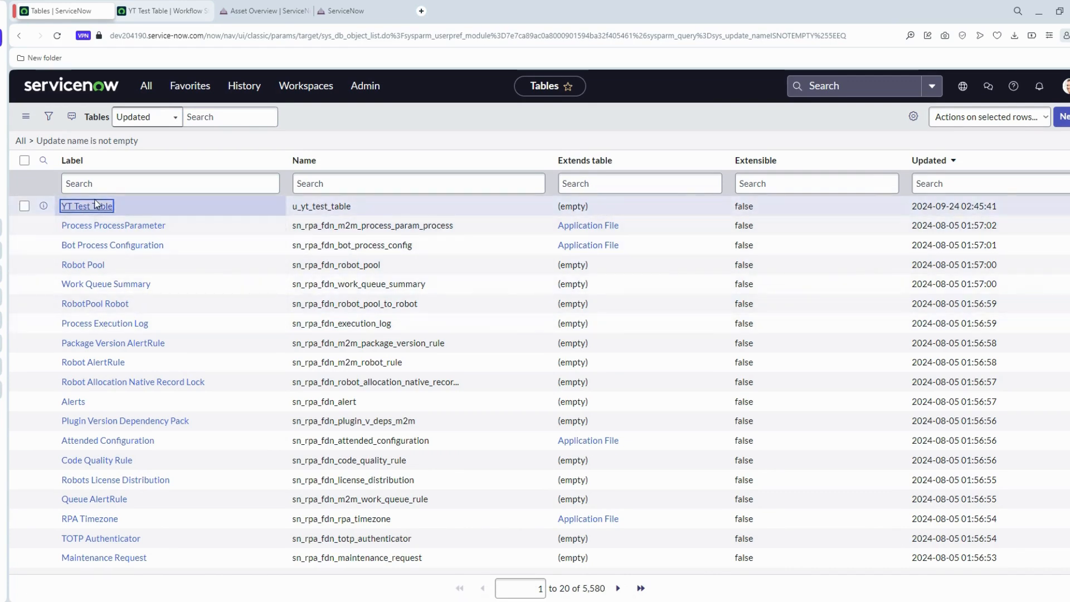
left_click(89, 208)
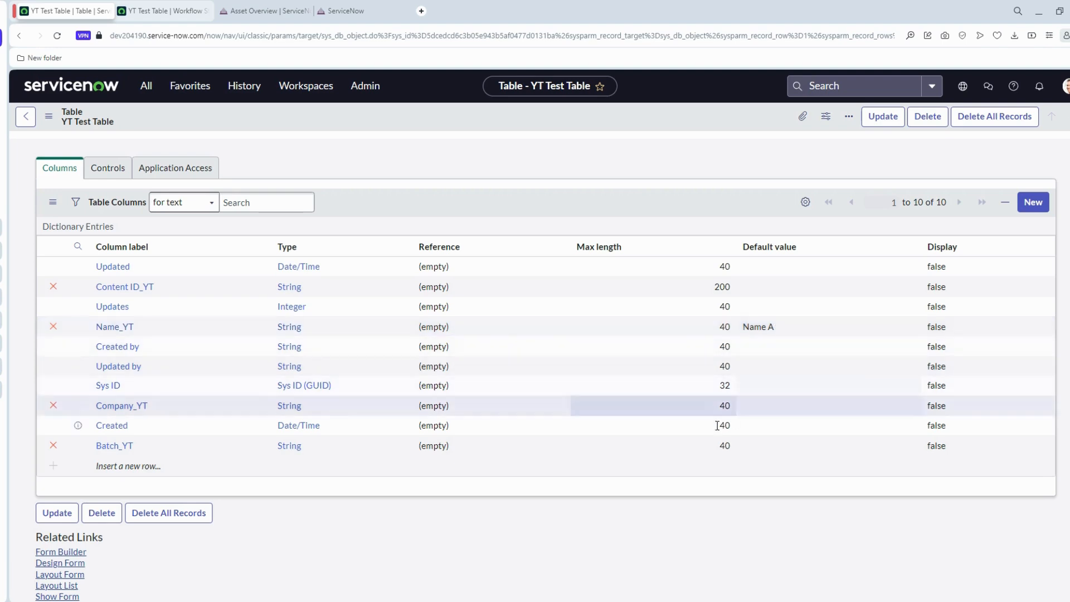
Try to set default values Batch A for Batch_YT, XYZ for Company_YT and 5467 for Content ID_YT, and update the table
double_click(772, 445)
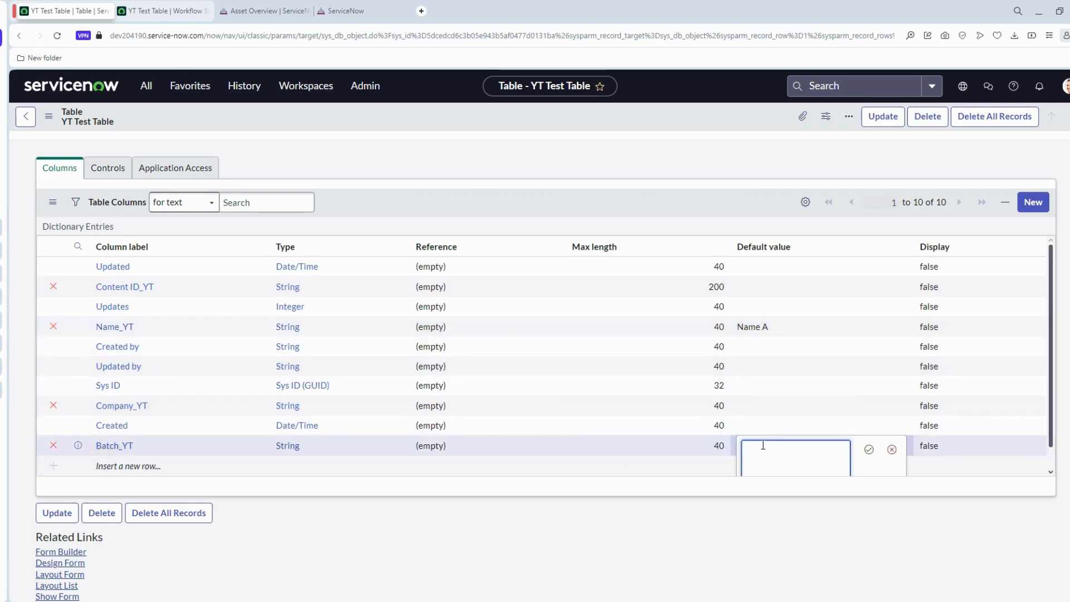
type("Batch A")
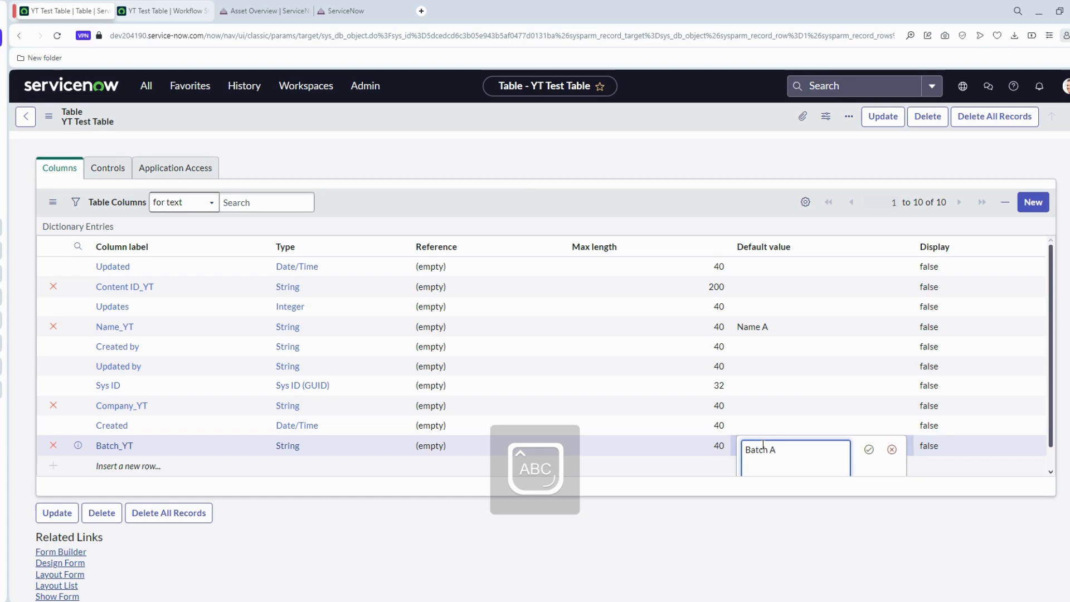
double_click(761, 406)
type("XYZ")
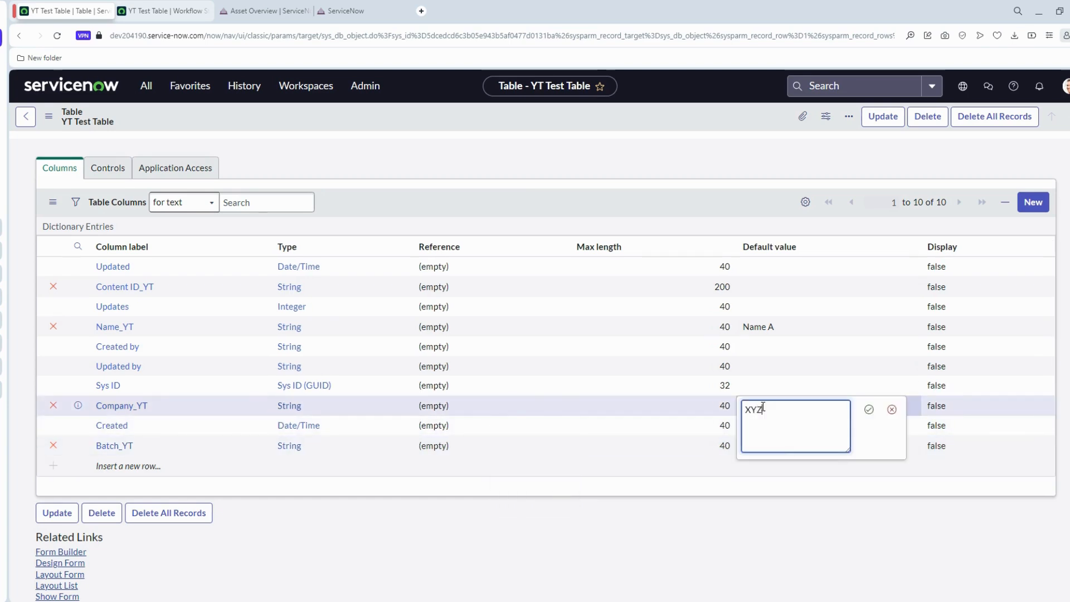
double_click(752, 287)
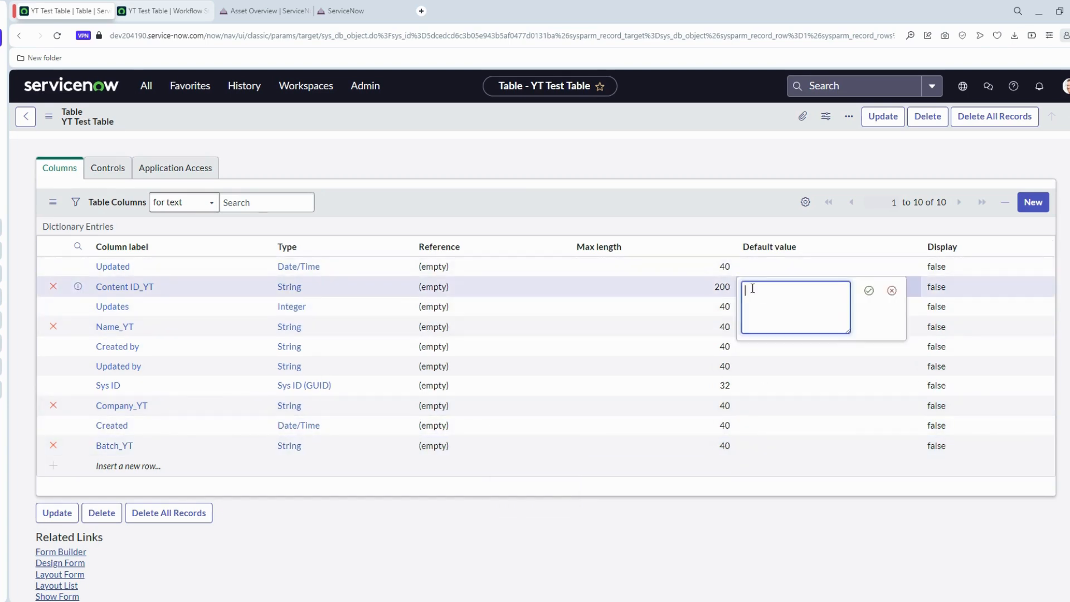
type("5467")
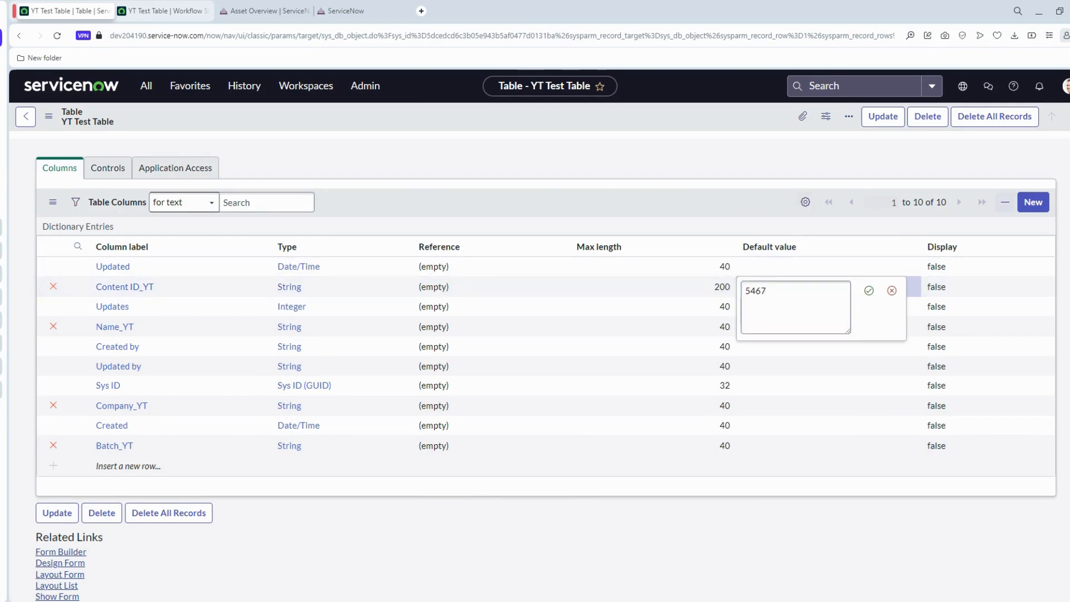
left_click(889, 118)
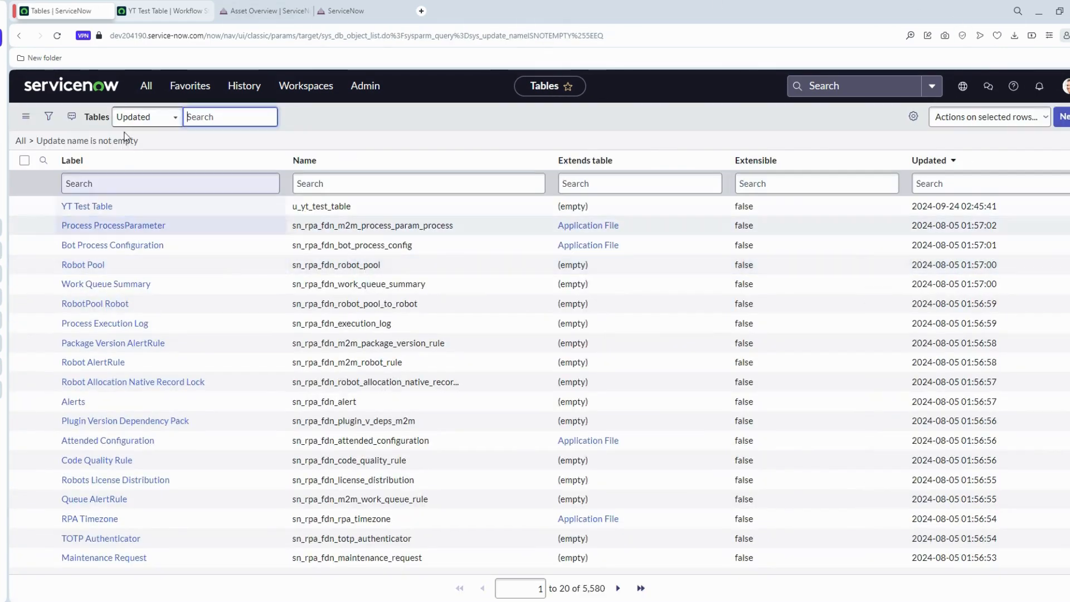
Open the YT Test Tables record list to view the records stored in the table
left_click(146, 85)
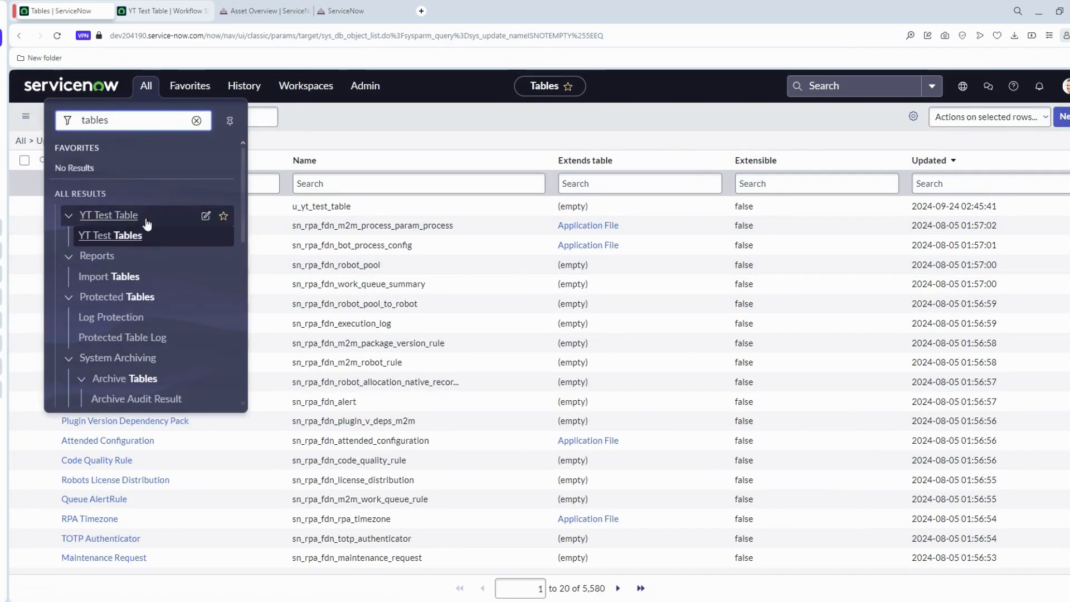
left_click(111, 237)
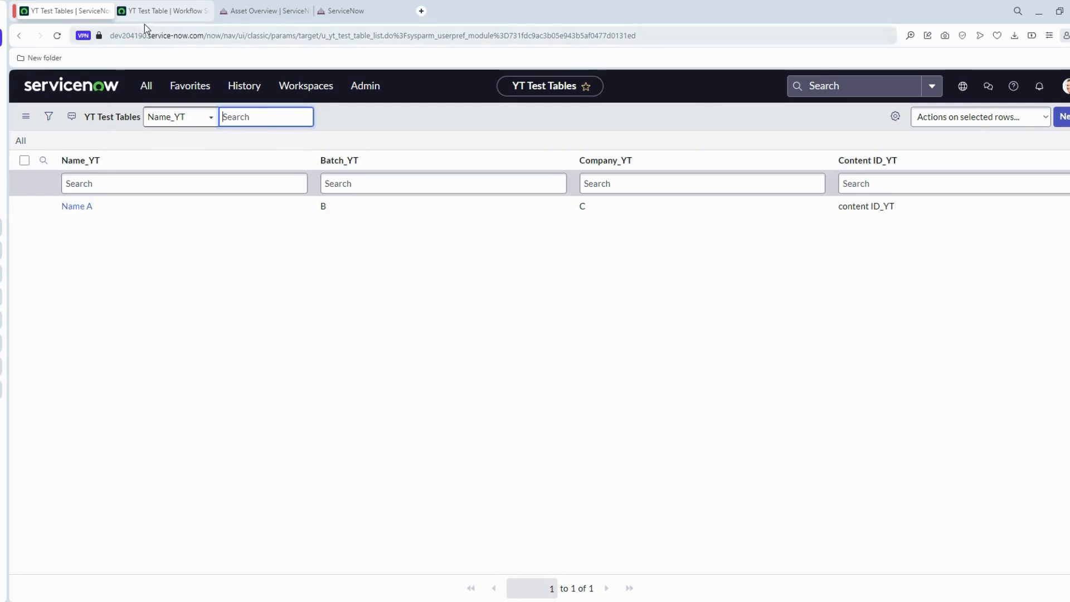
Create a new flow named YT Test Table Demo in Workflow Studio
left_click(161, 10)
left_click(94, 99)
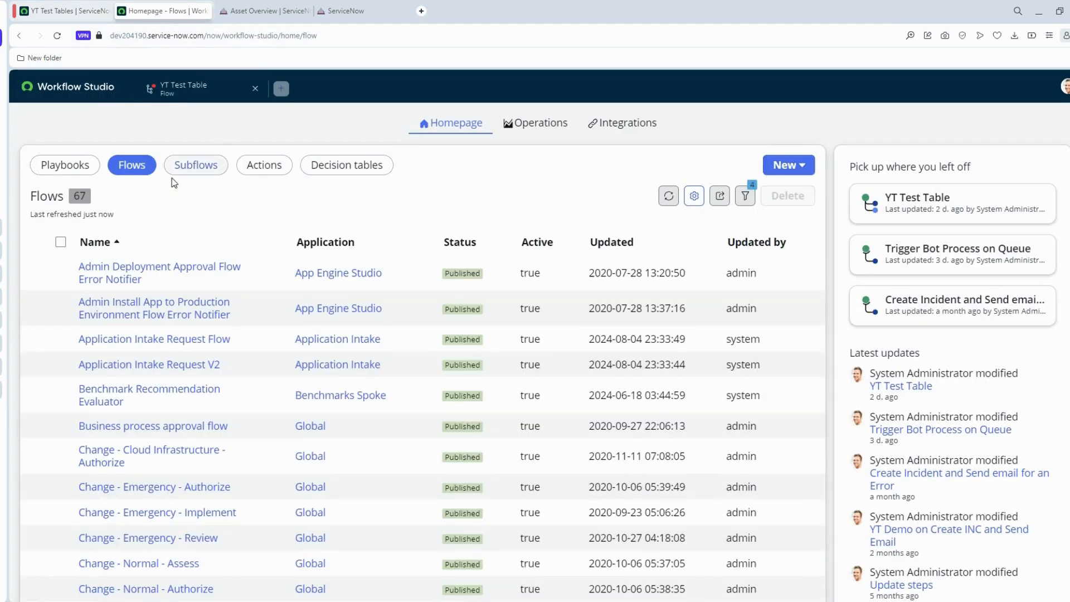
left_click(783, 167)
left_click(805, 215)
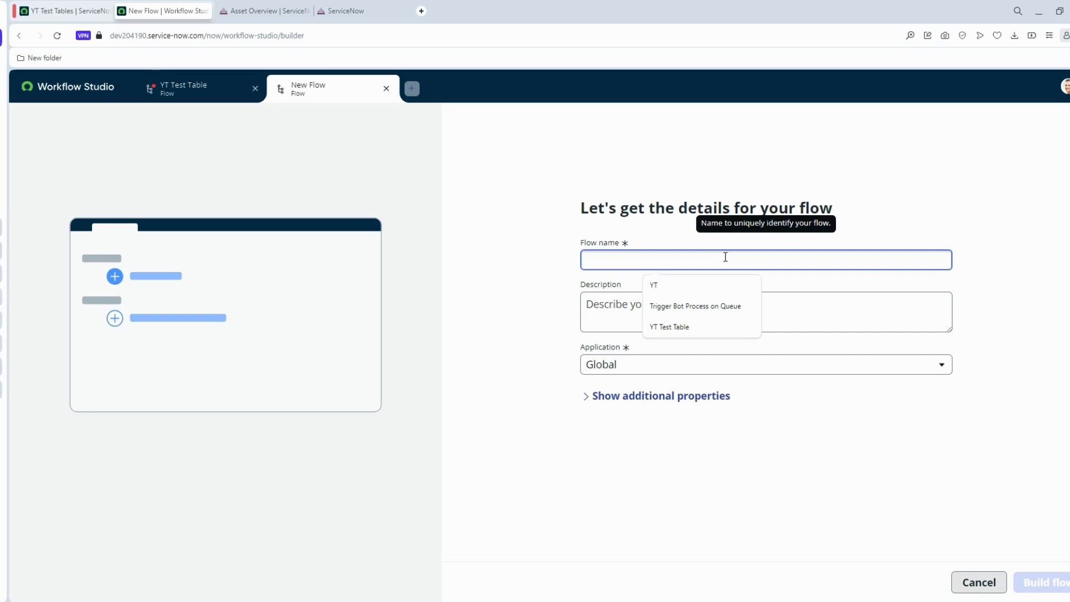
left_click(724, 327)
type("Demo")
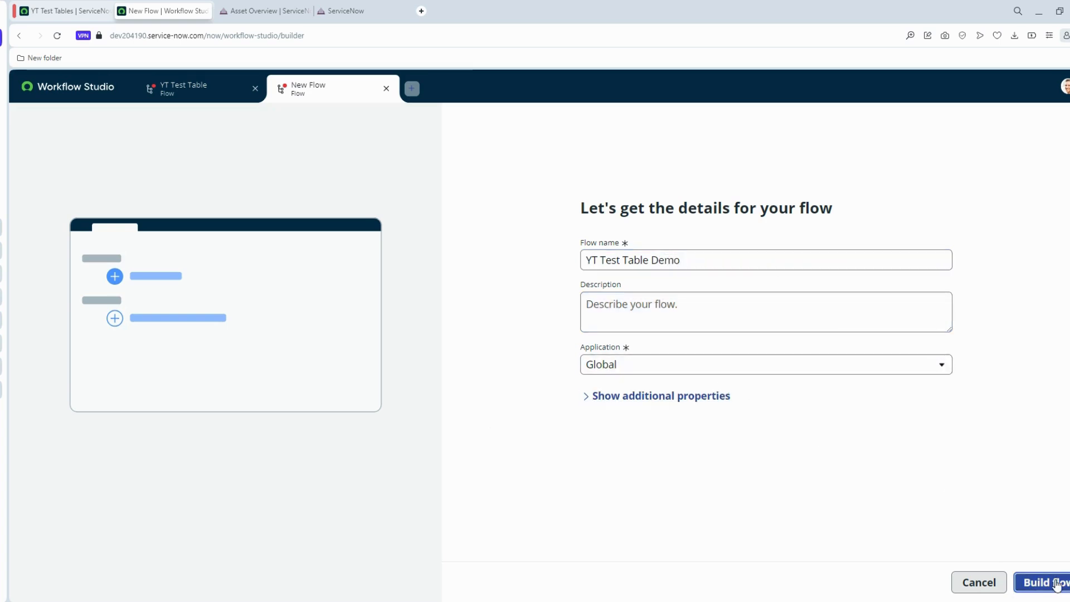
left_click(1031, 581)
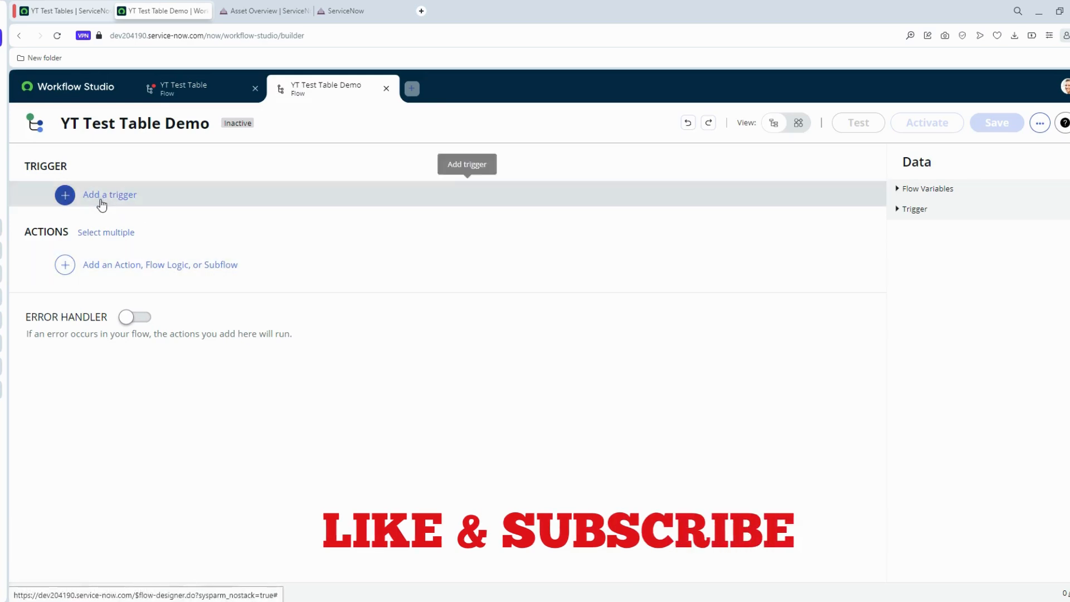
Add a Created or Updated record trigger to the flow for the YT Test Table [u_yt_test_table]
left_click(100, 199)
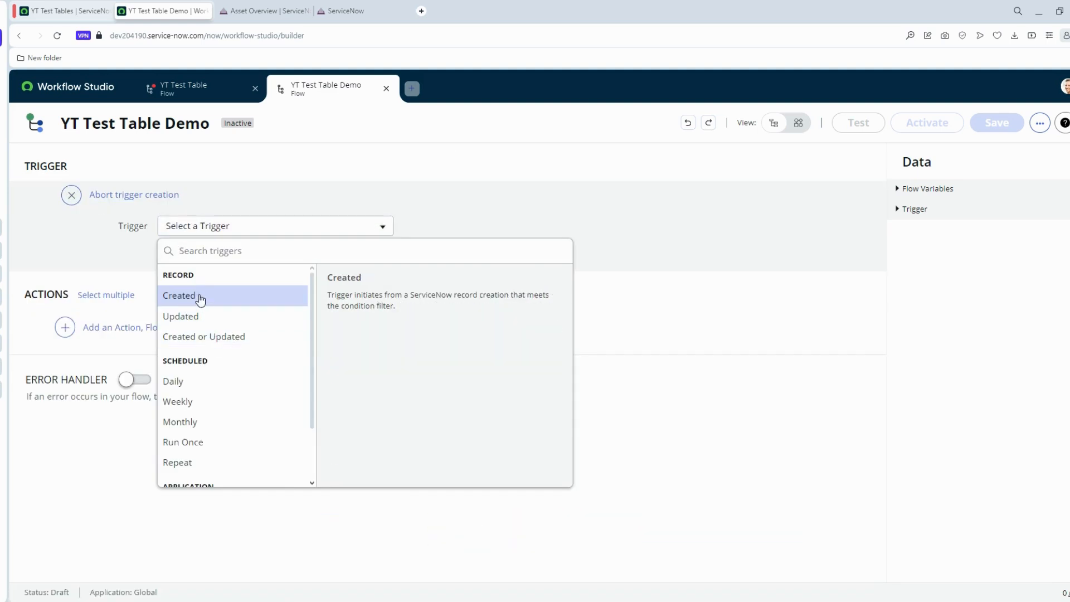
scroll(210, 336, "down", 2)
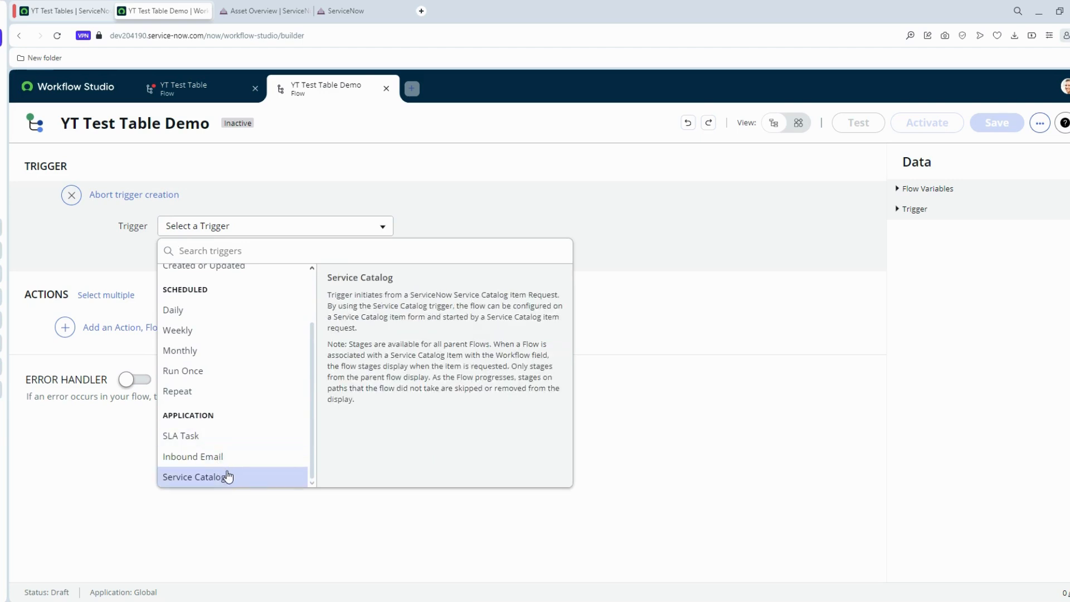
scroll(234, 407, "up", 2)
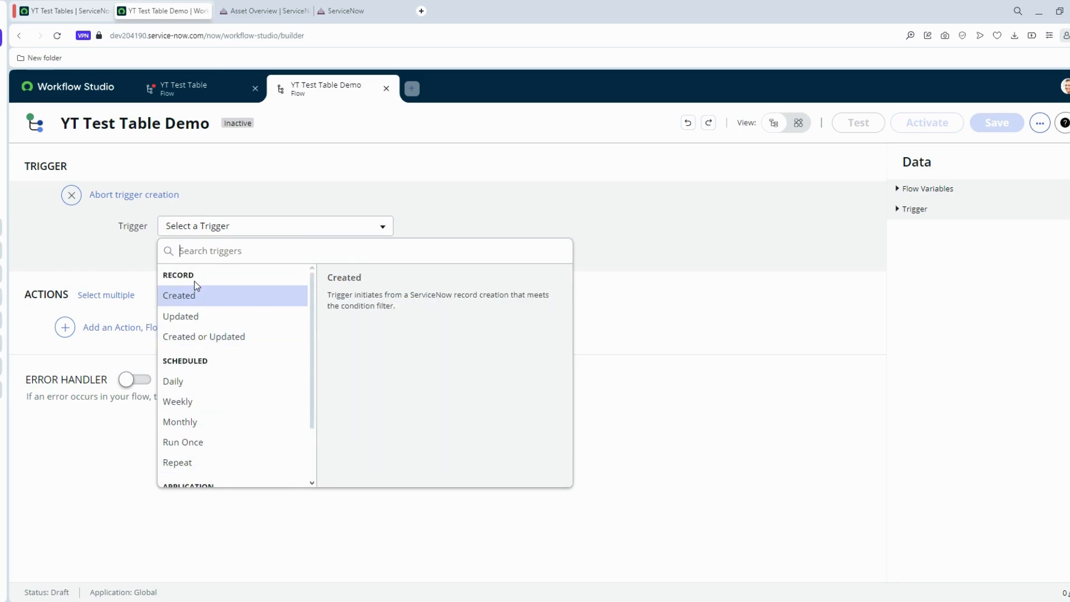
left_click(215, 341)
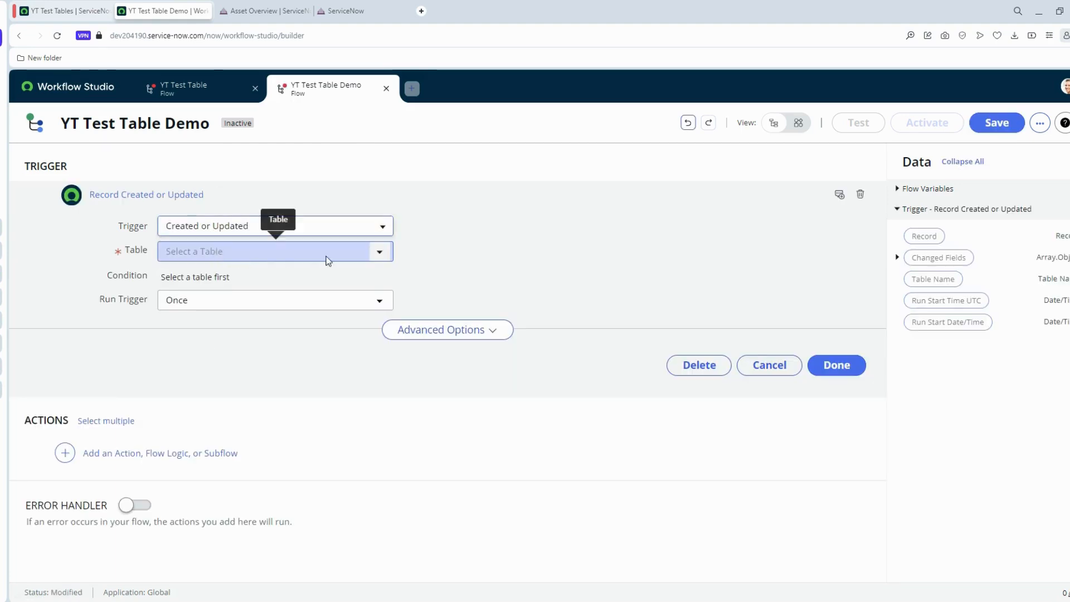
left_click(376, 251)
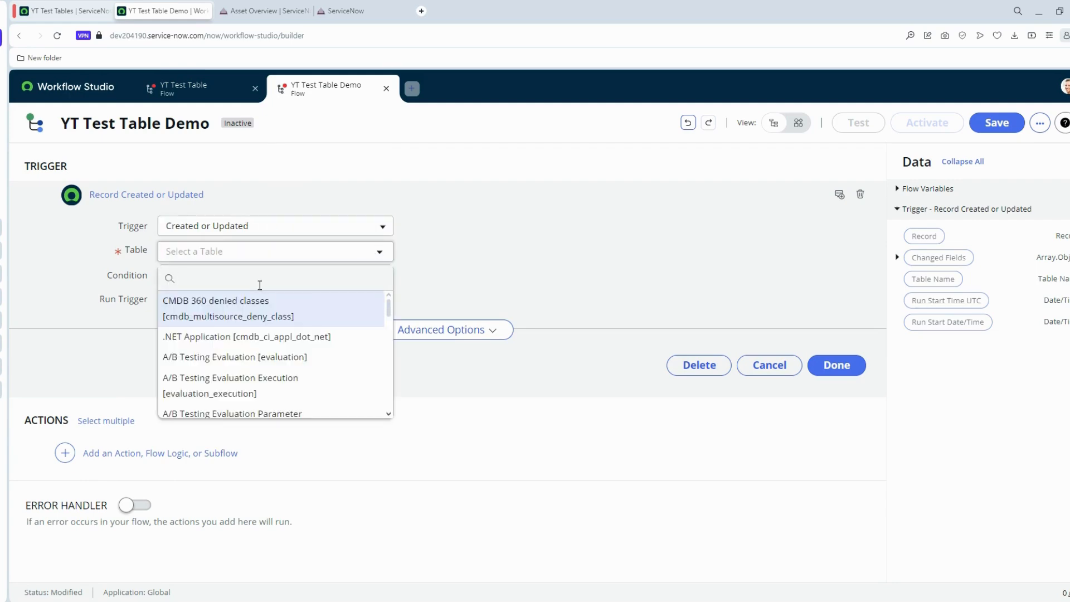
type("yt t")
left_click(254, 301)
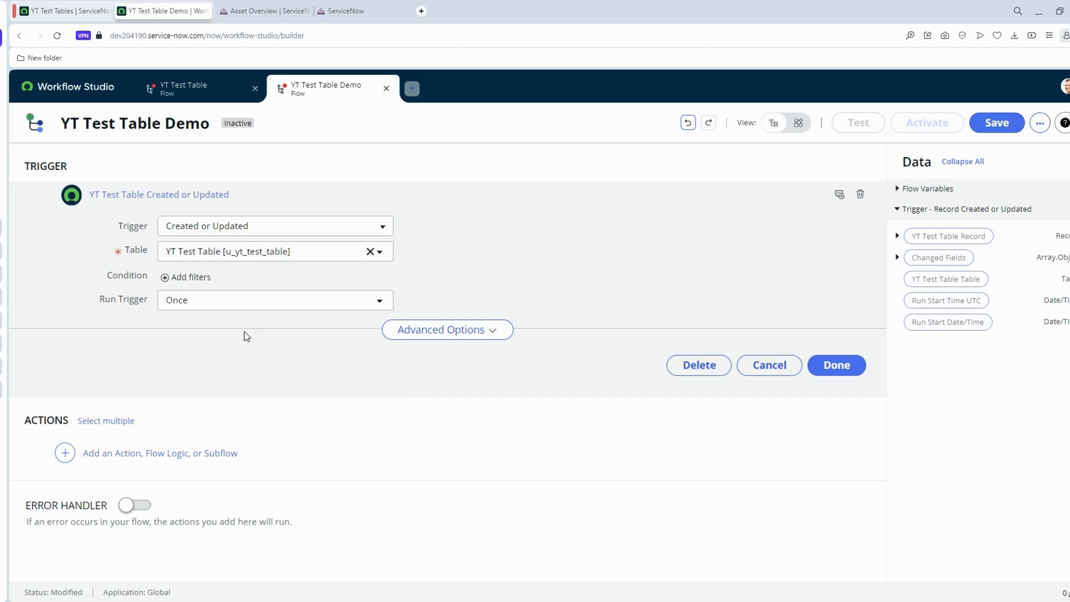
Add the trigger condition "Name_YT is not empty" and finish the trigger
left_click(187, 277)
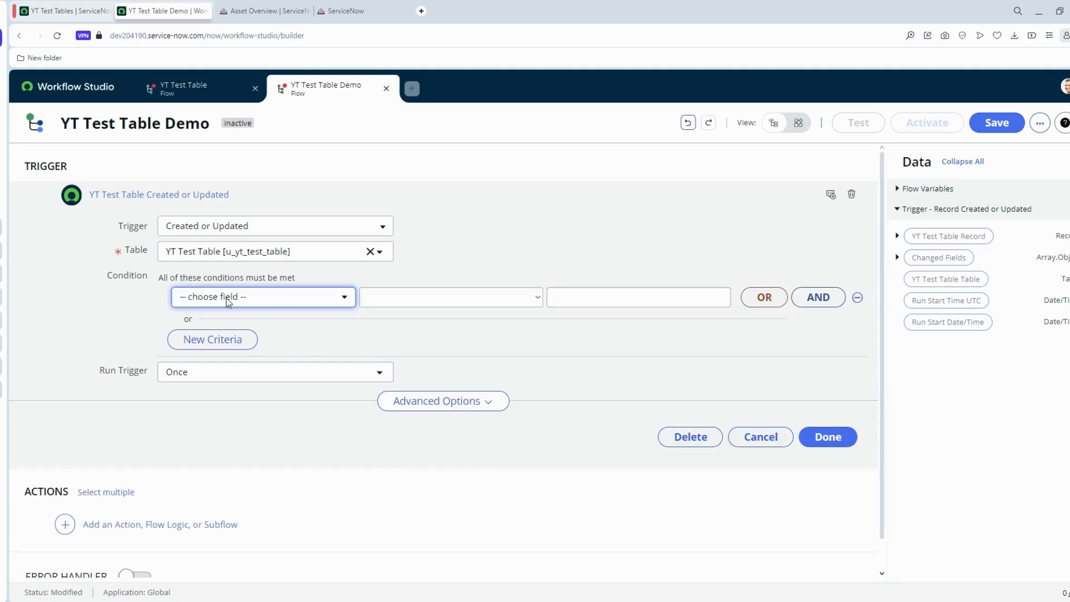
left_click(345, 299)
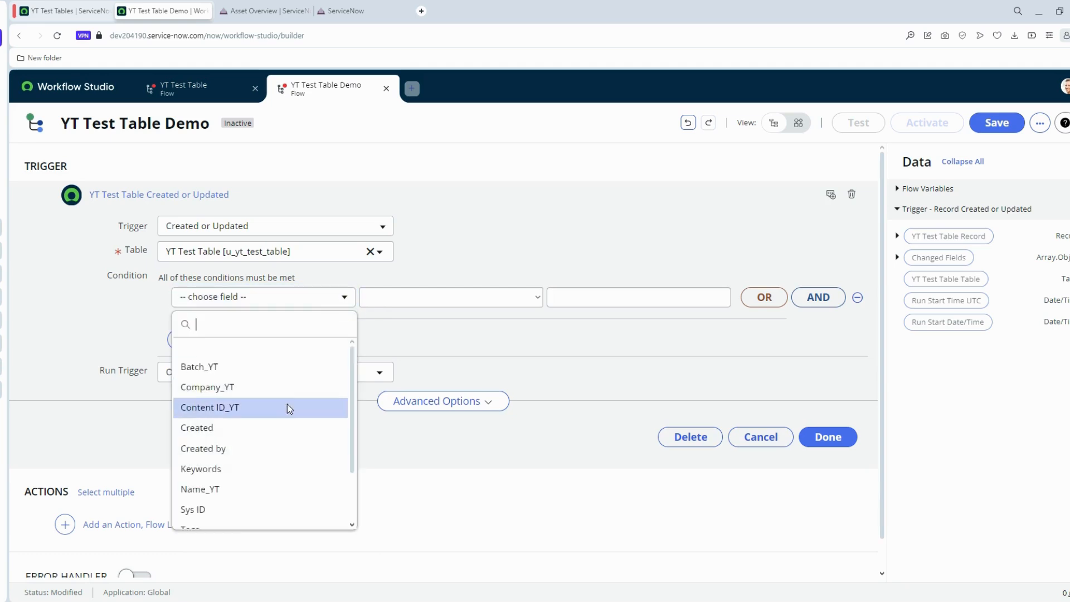
left_click(249, 490)
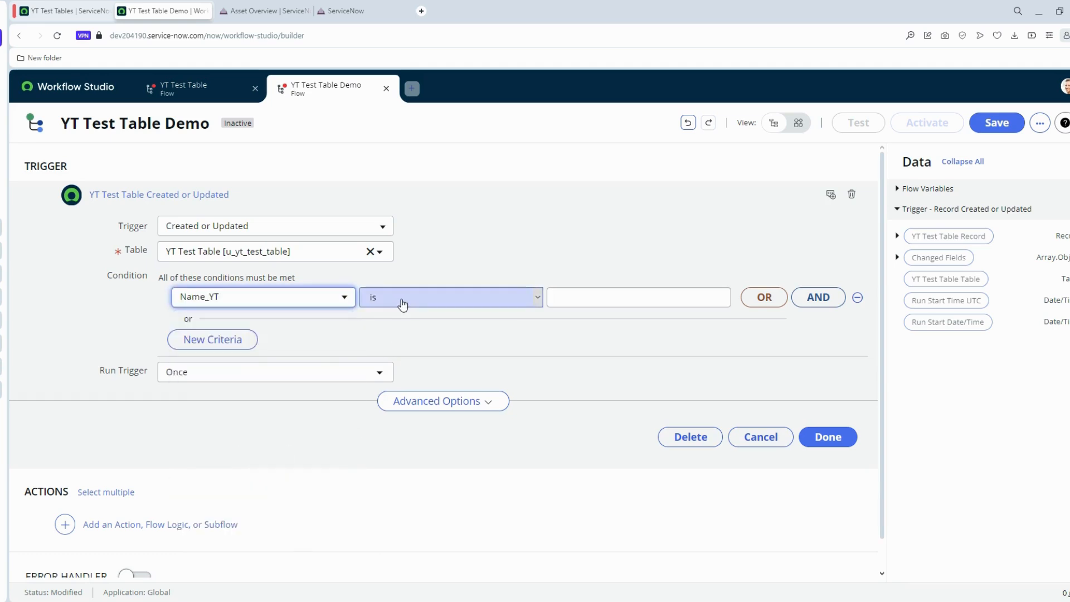
left_click(403, 303)
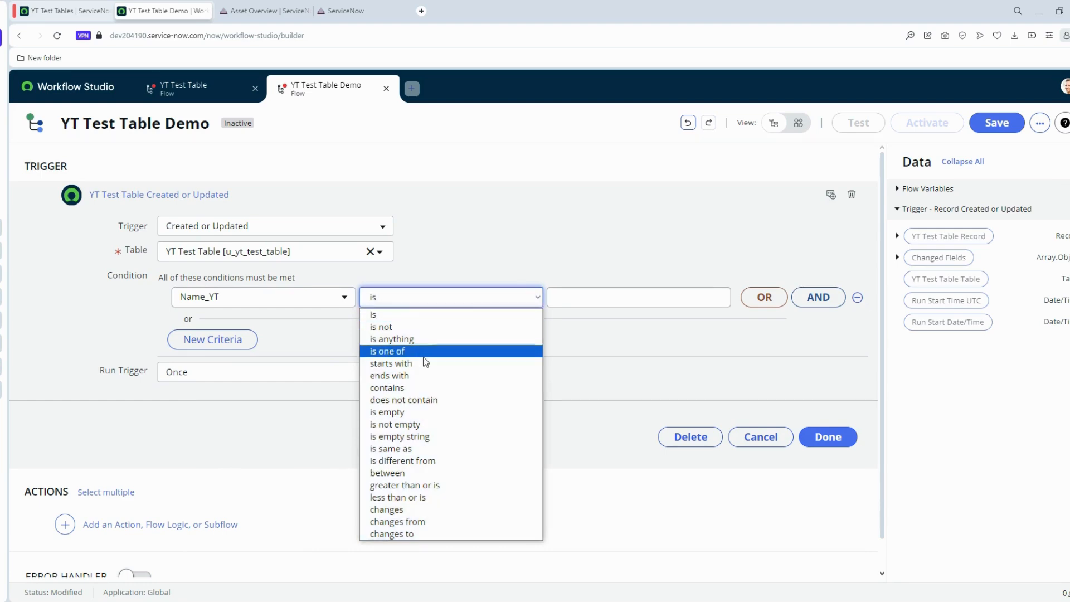
left_click(410, 425)
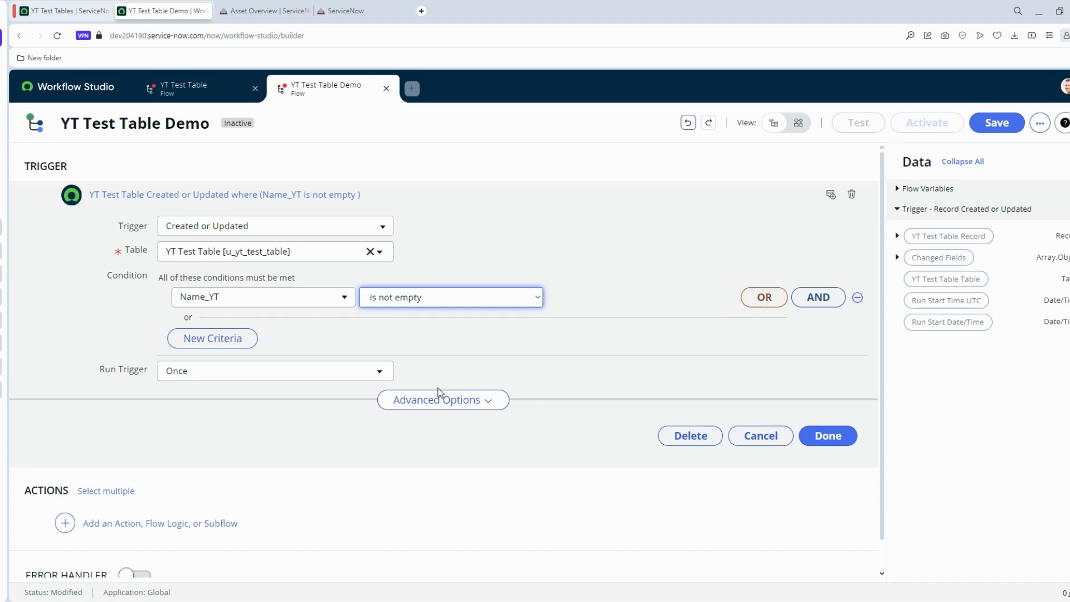
left_click(836, 437)
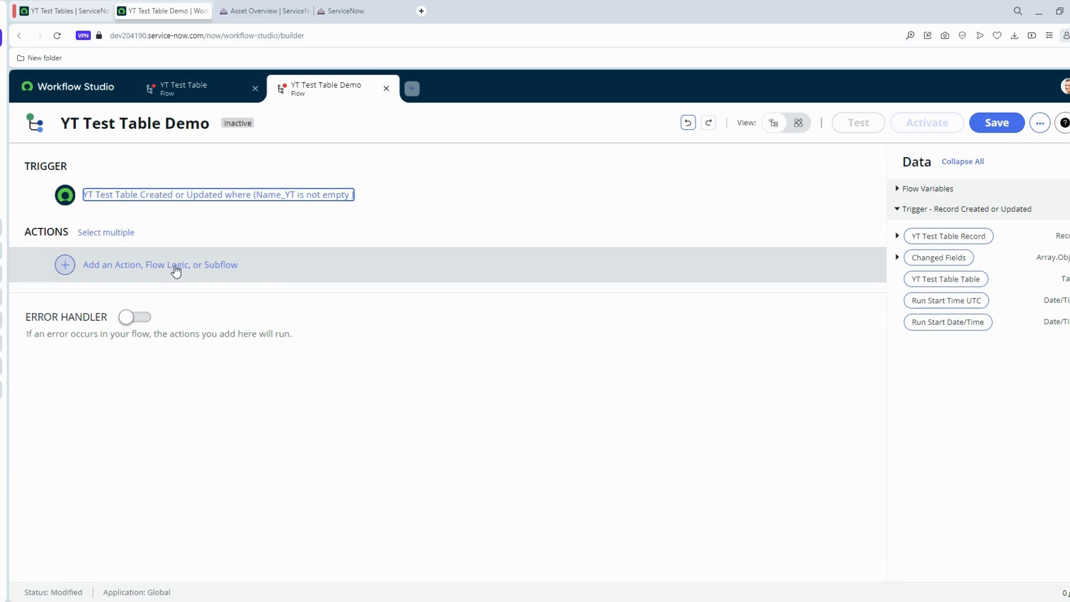
Add a Look Up Record action to the flow
left_click(176, 271)
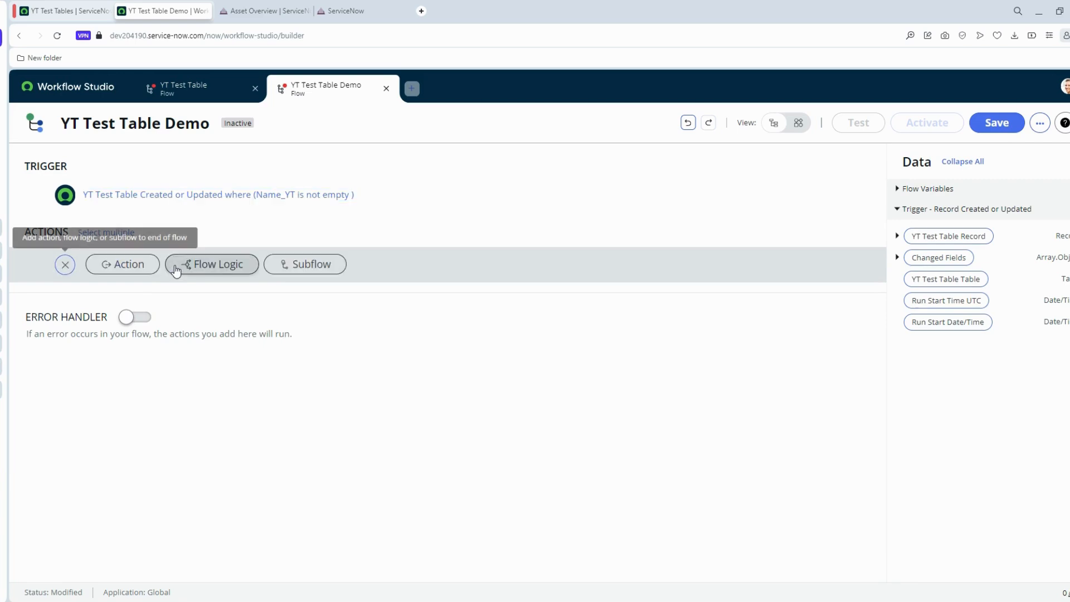
left_click(143, 275)
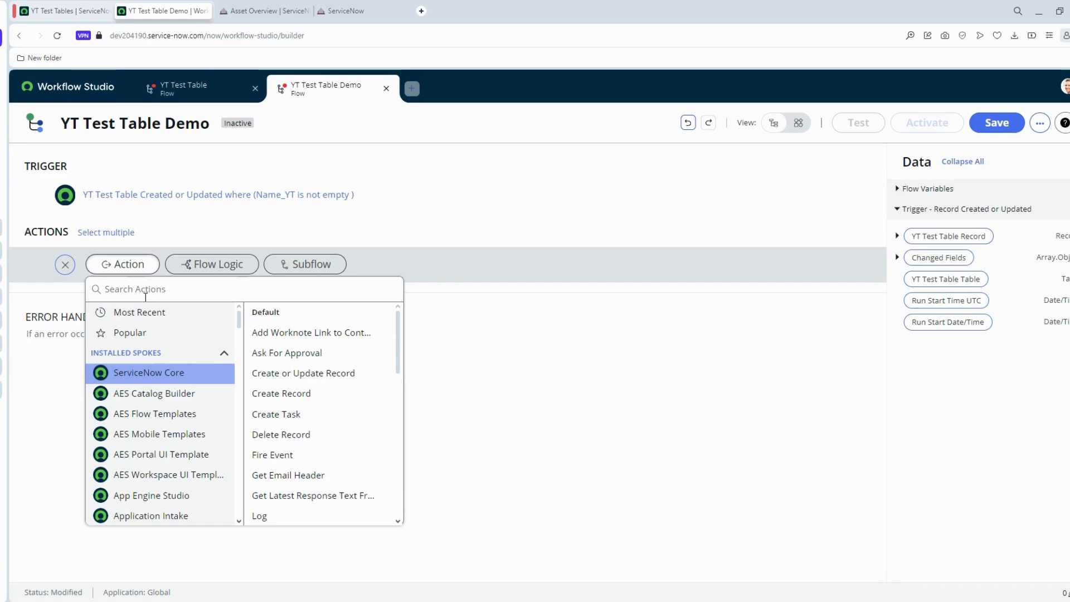
type("look up re")
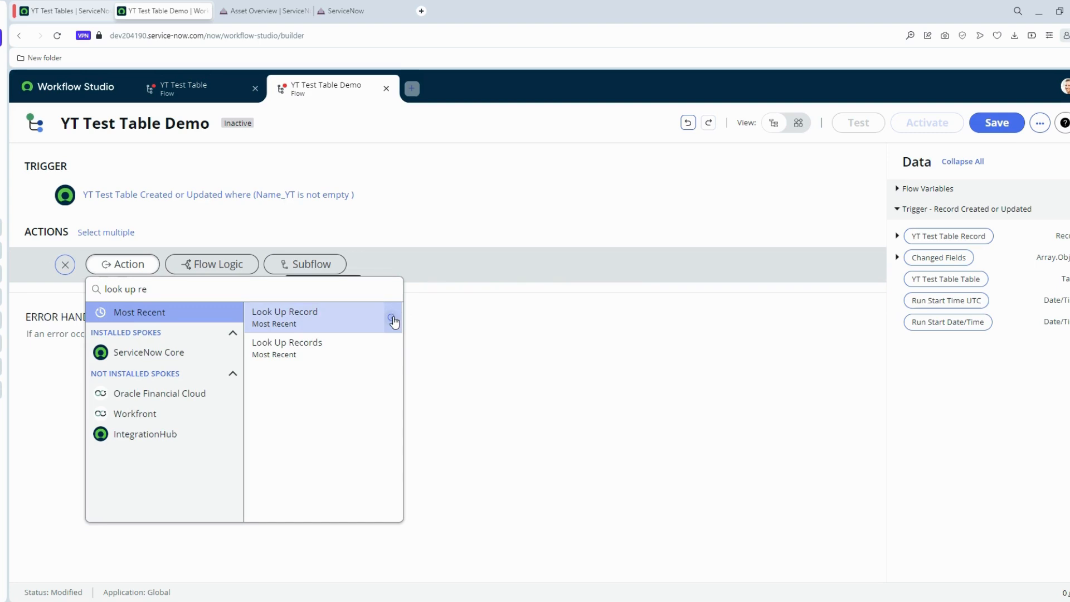
mouse_move(393, 321)
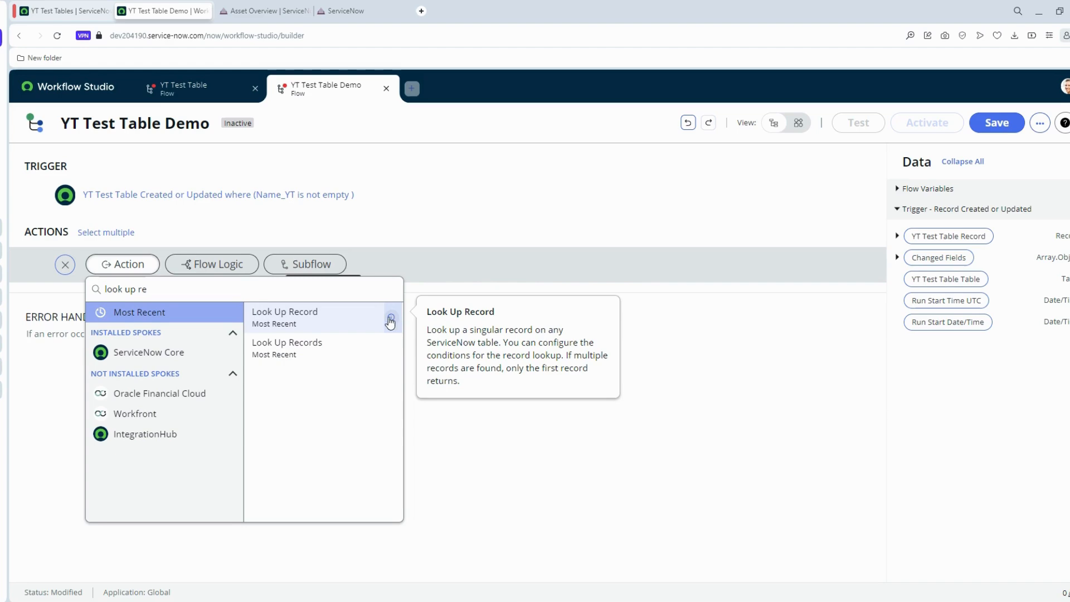
left_click(392, 348)
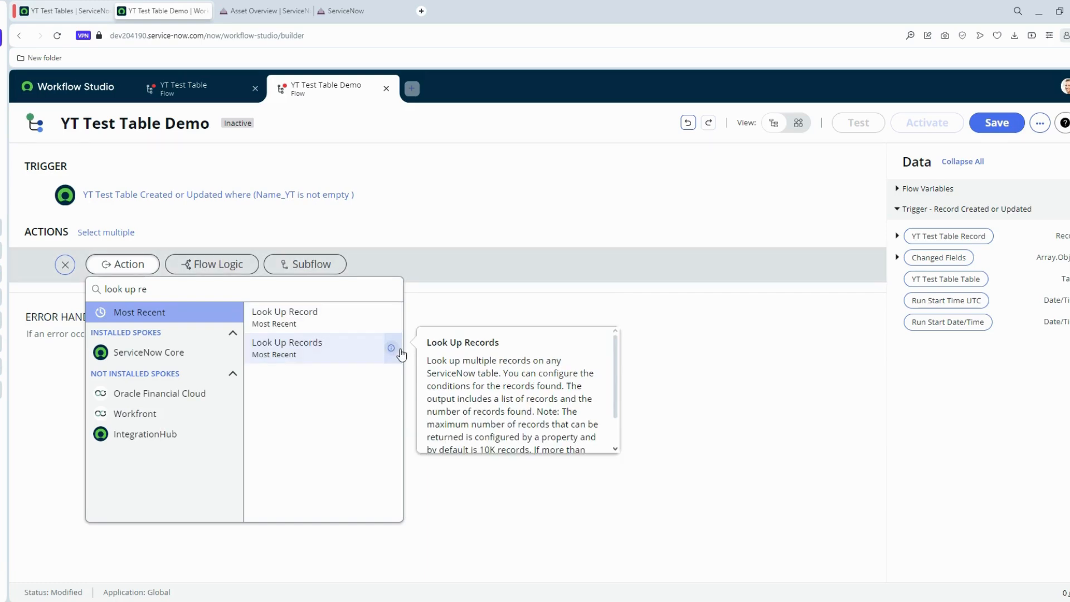
left_click(321, 326)
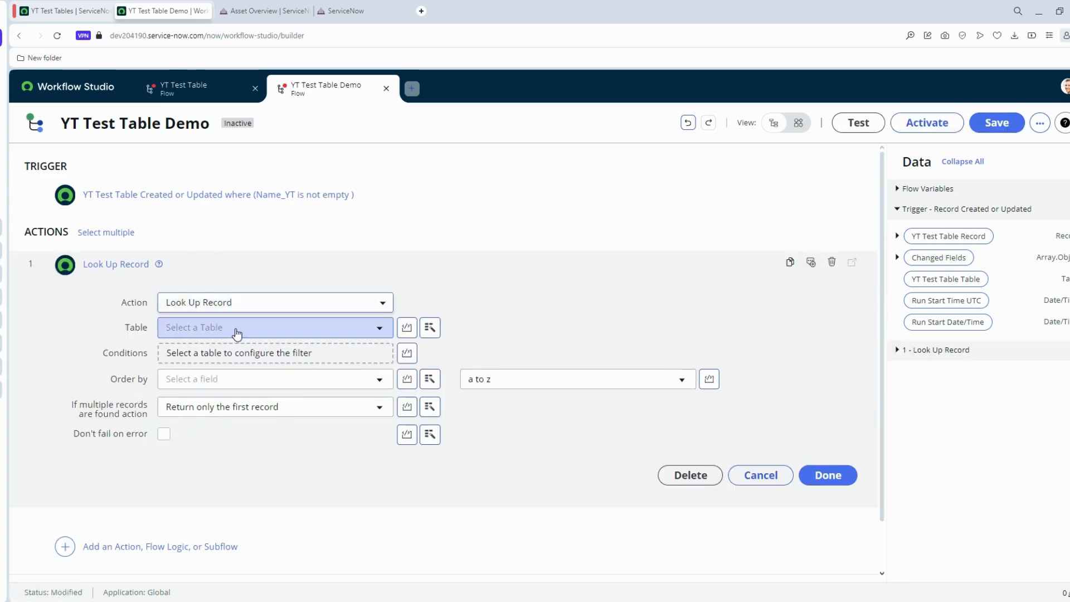
Set the Look Up Record action's table to YT Test Table [u_yt_test_table] and finish the action
left_click(381, 329)
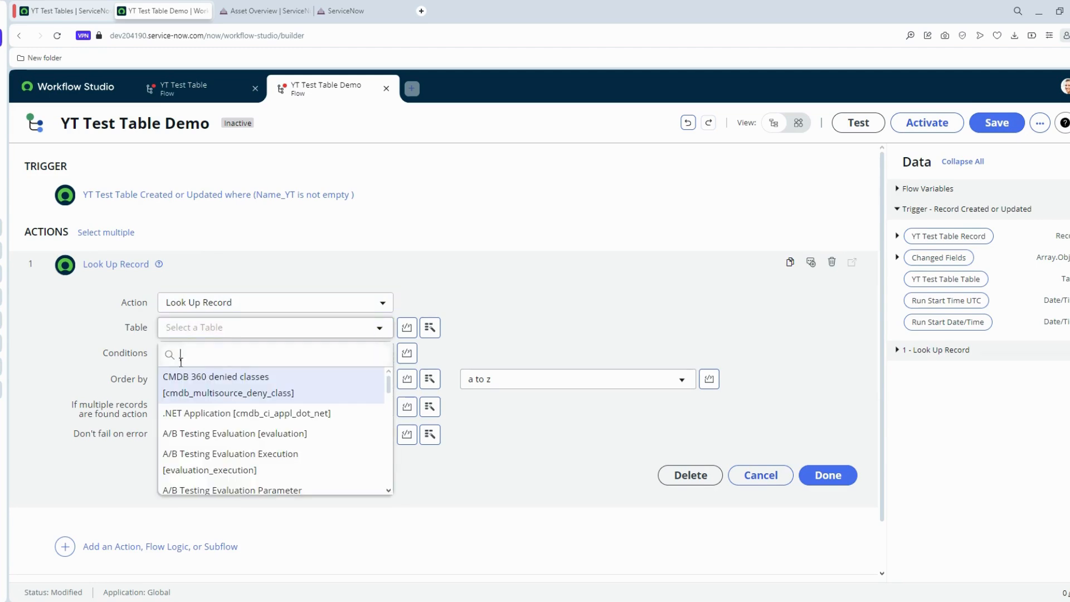
type("yt")
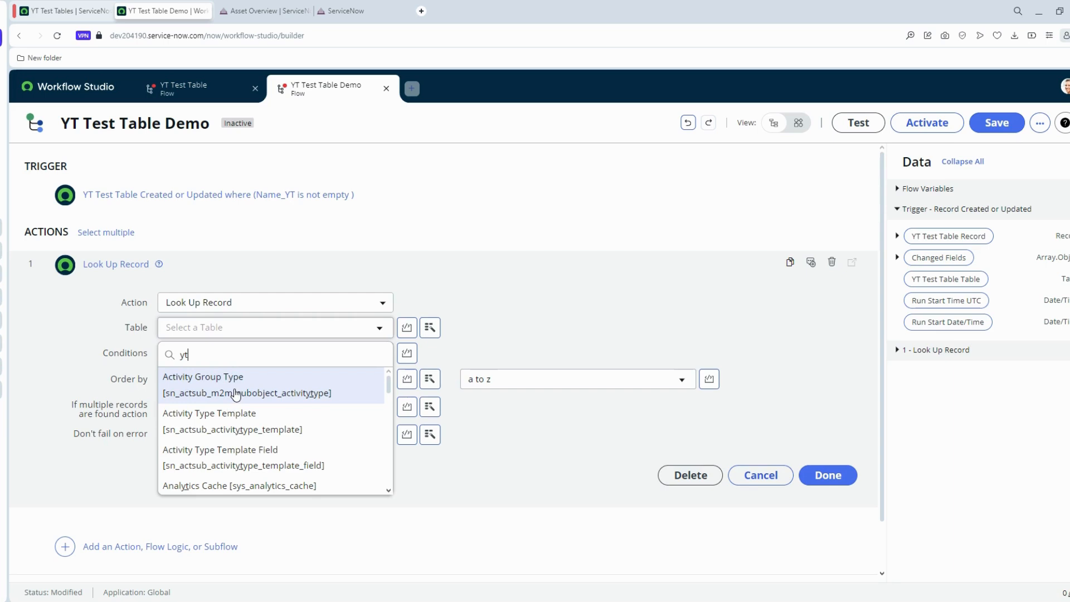
key("BackSpace")
key("BackSpace")
type("ic")
key("BackSpace")
type("nciden")
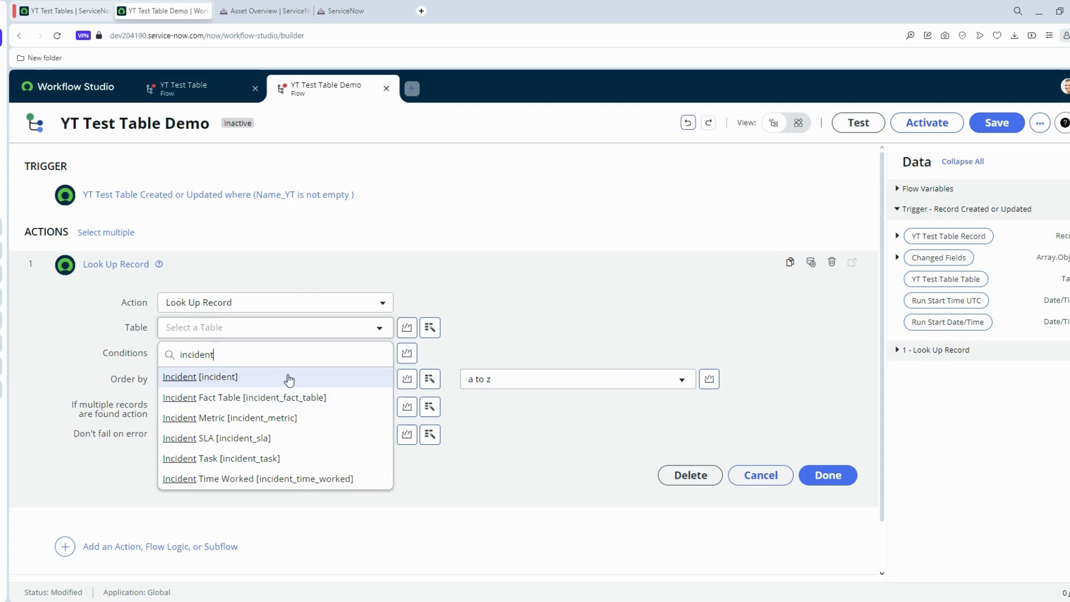
key("ctrl+a")
type("yt")
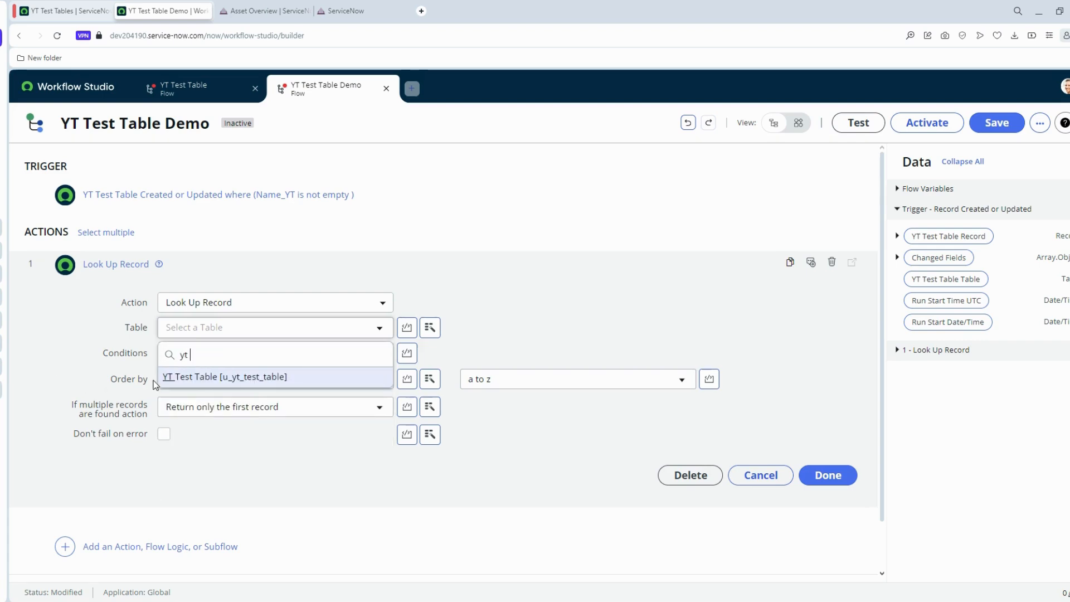
left_click(206, 377)
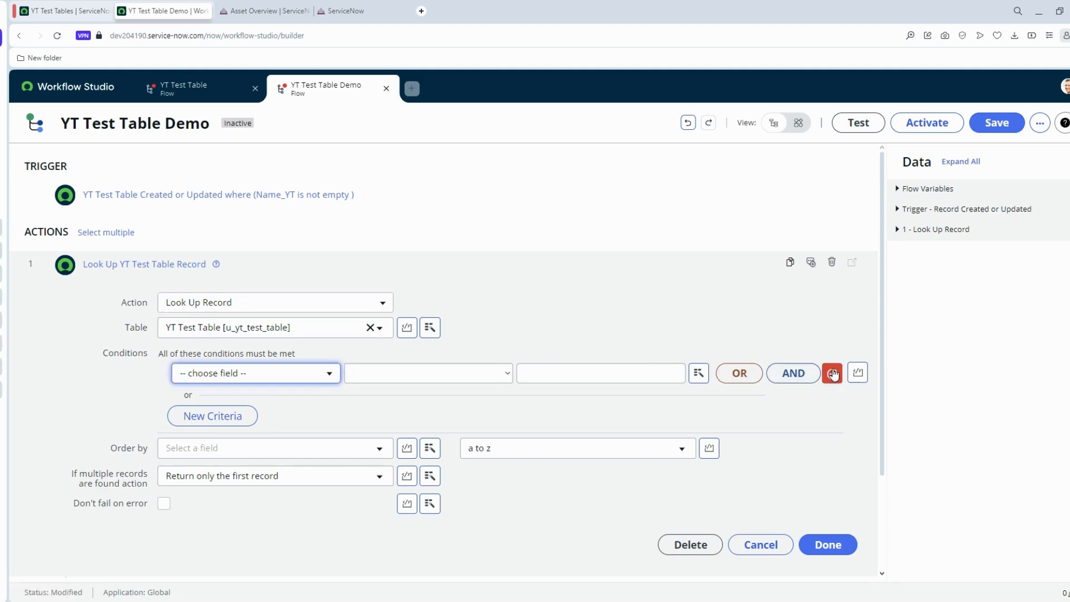
scroll(614, 368, "down", 2)
scroll(679, 358, "up", 2)
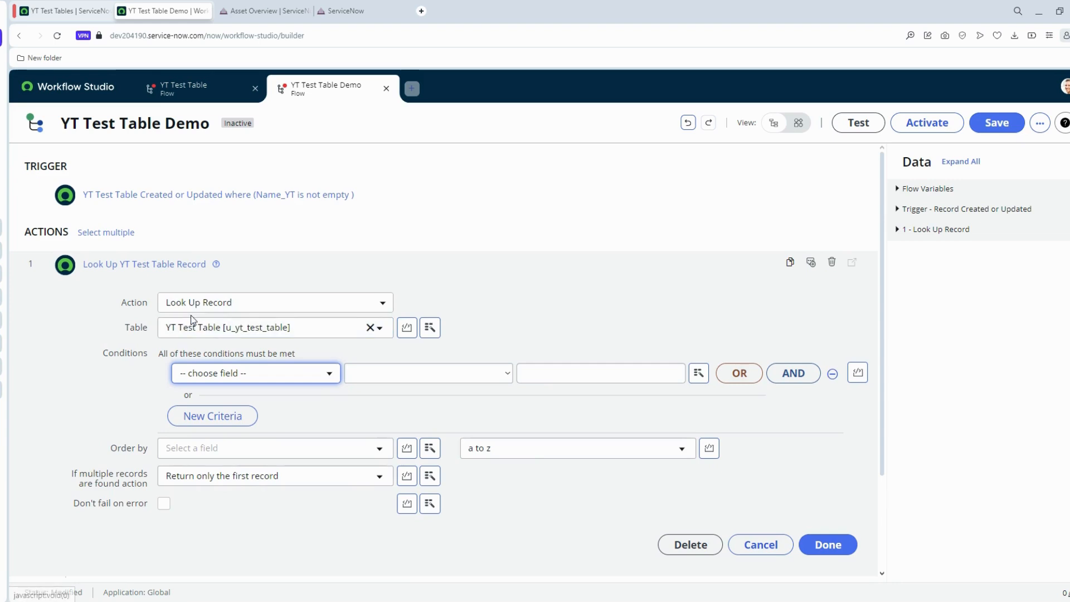
left_click(845, 545)
Add the RPA Hub action Add Work Item to Queue after the record lookup
left_click(161, 322)
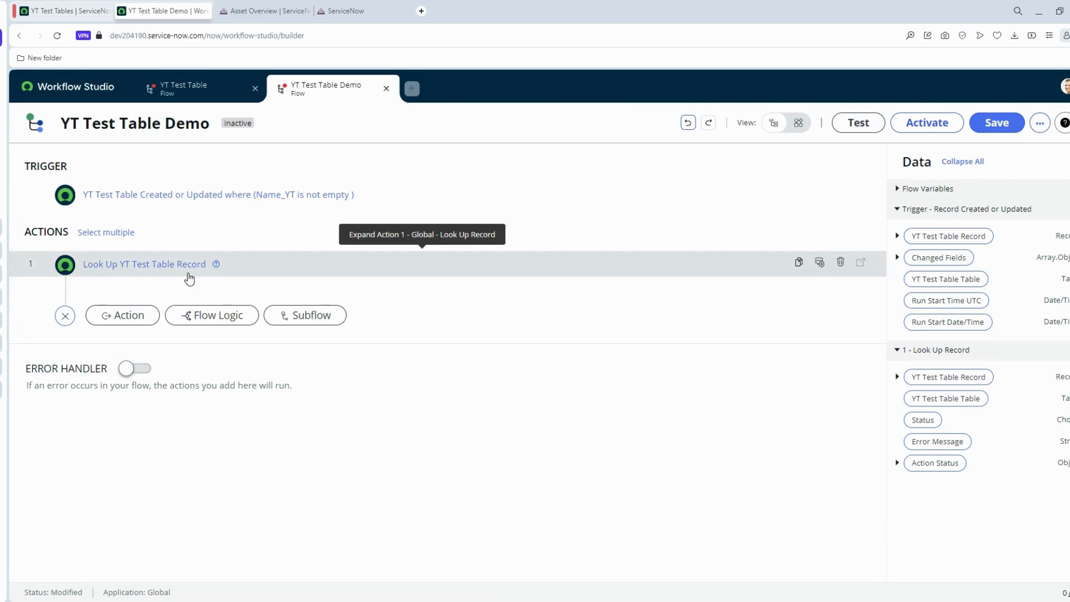
left_click(134, 318)
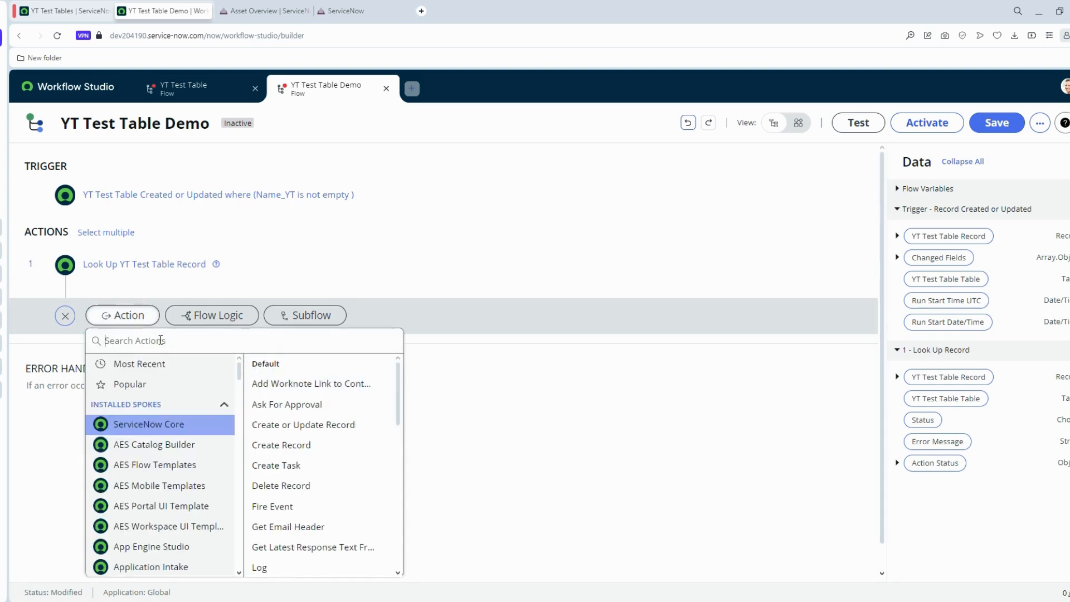
type("queue")
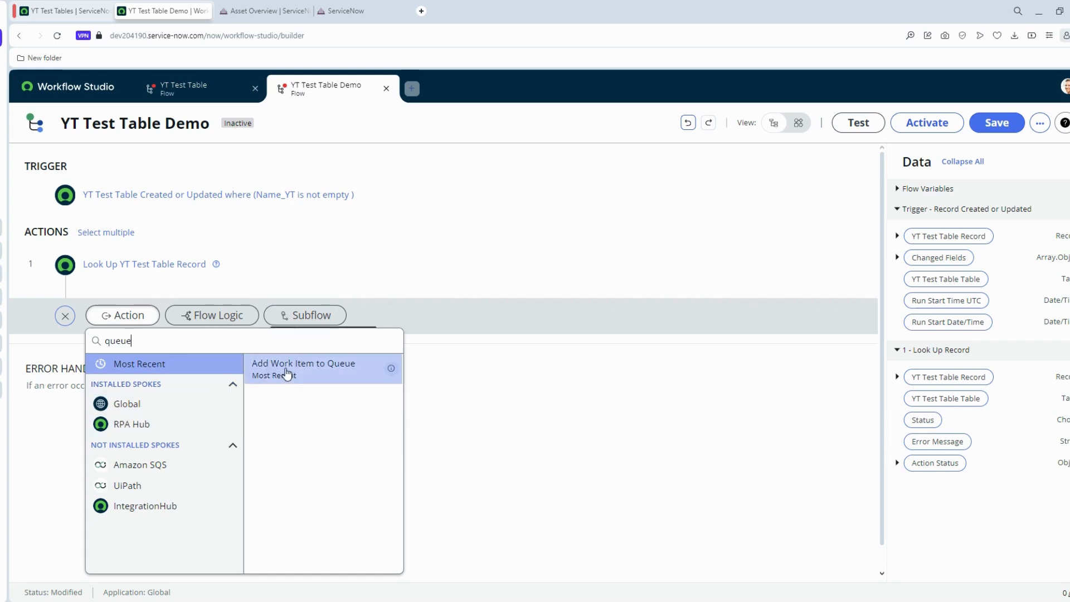
left_click(138, 425)
left_click(309, 383)
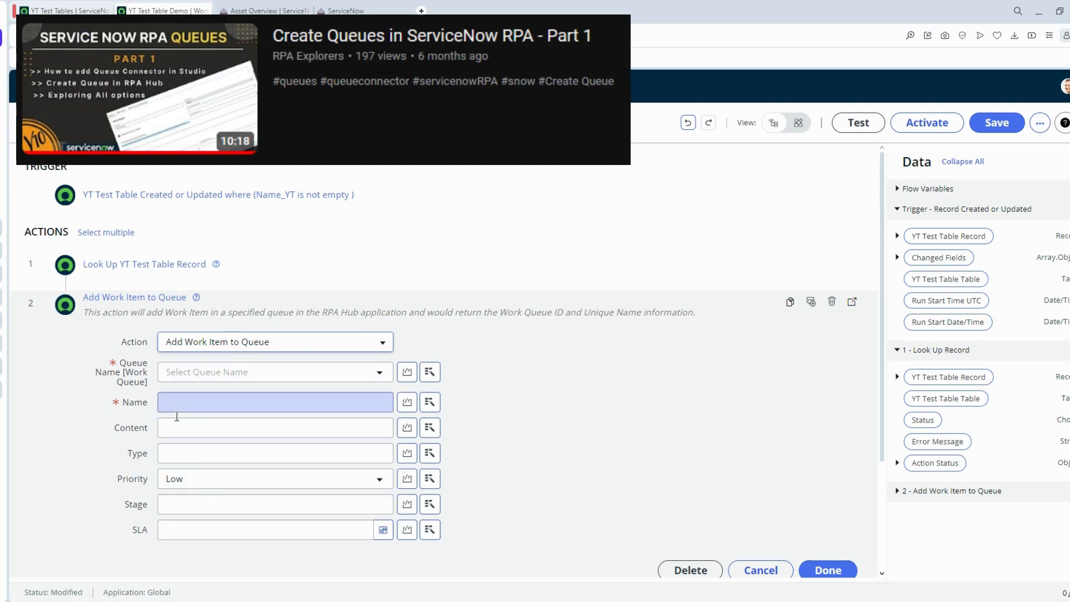
scroll(229, 464, "down", 3)
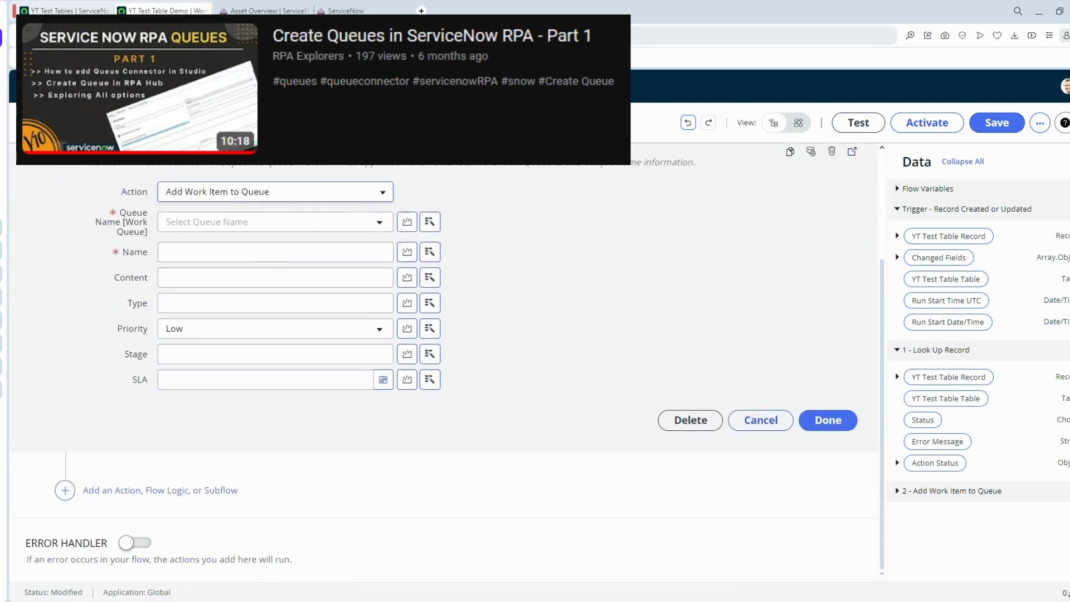
Open Test Queue from the RPA Hub queues list in a duplicated browser tab and examine its work items
left_click(66, 11)
right_click(67, 11)
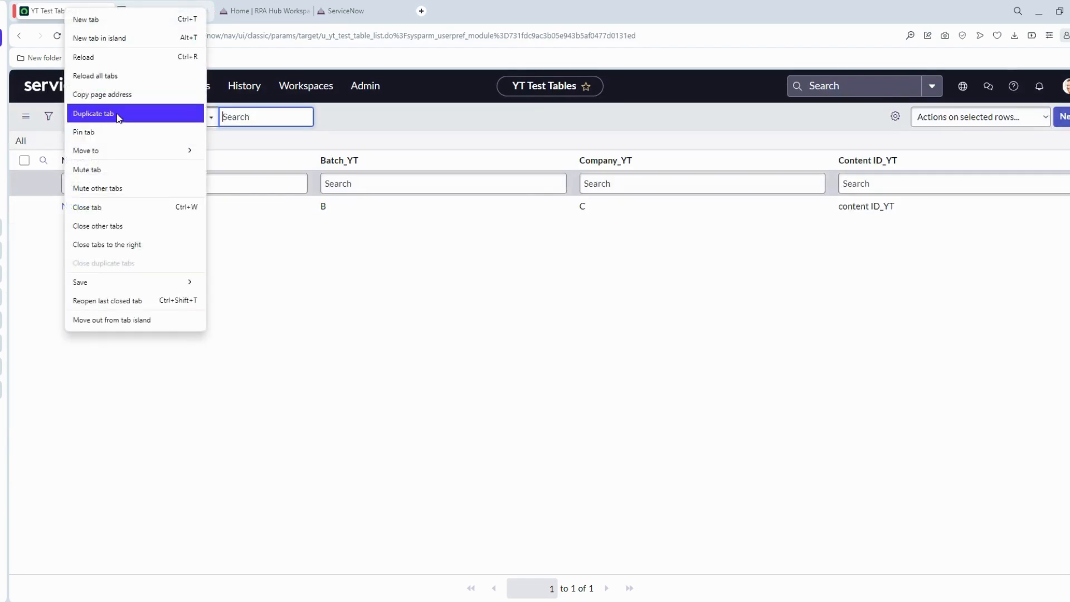
left_click(116, 112)
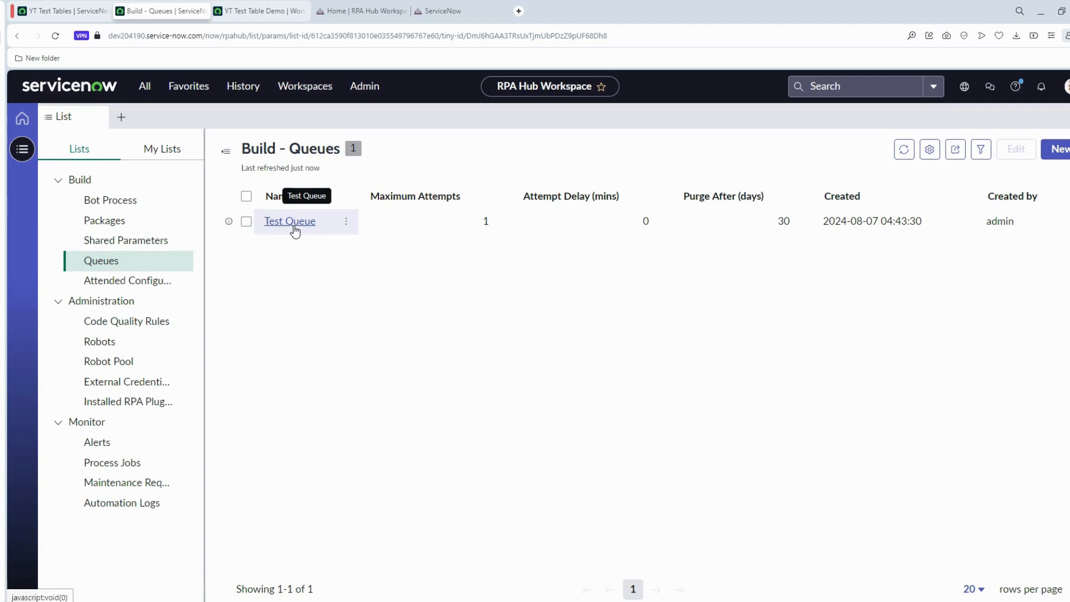
left_click(290, 223)
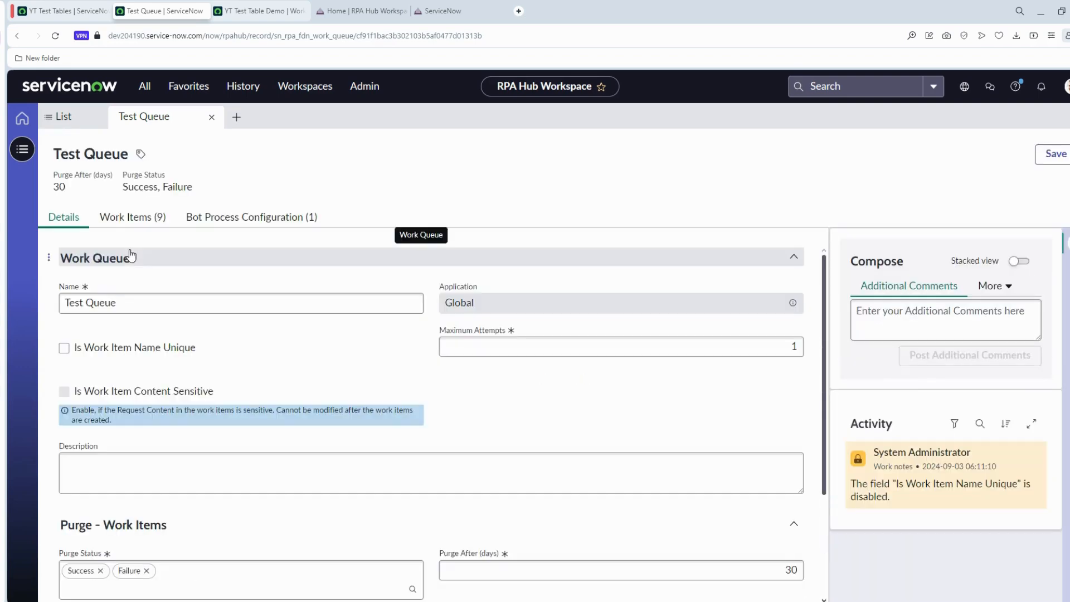
left_click(144, 218)
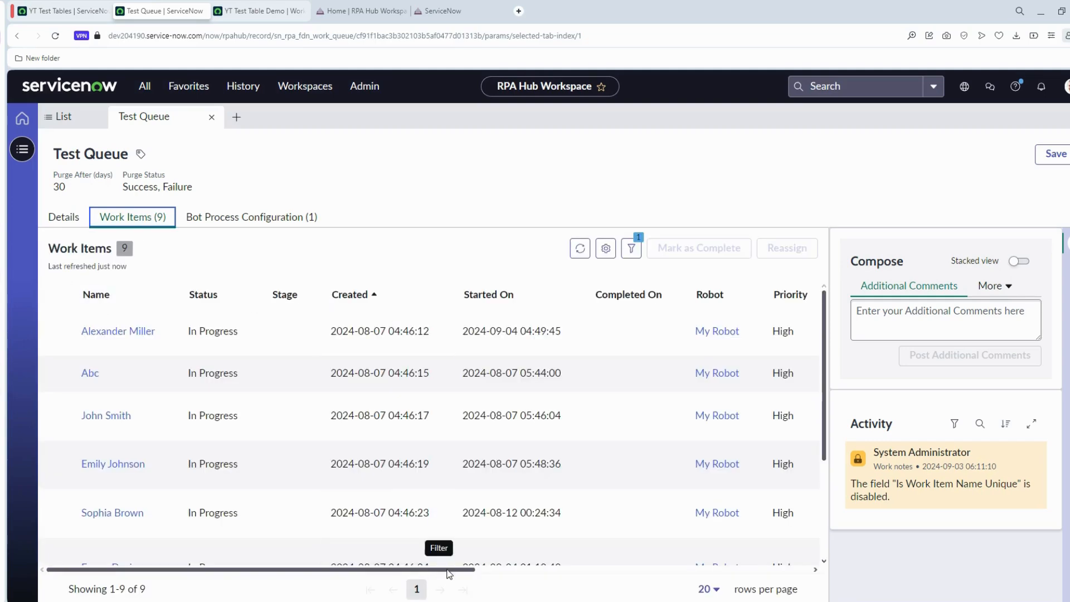
left_click_drag(436, 569, 496, 572)
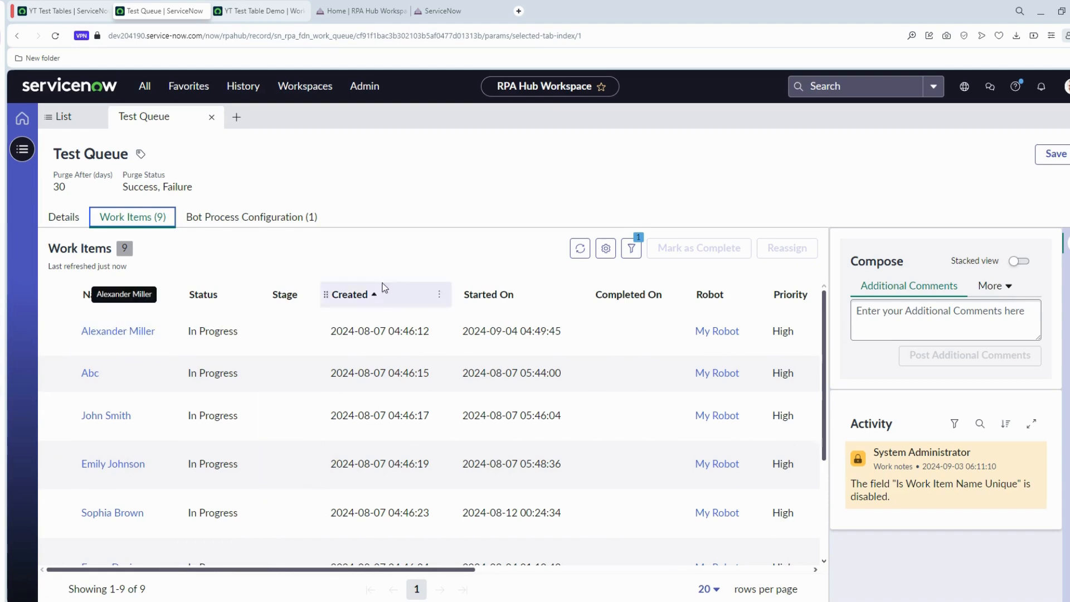
Return to the YT Test Table Demo flow and set the work item action's Queue Name to Test Queue
left_click(252, 13)
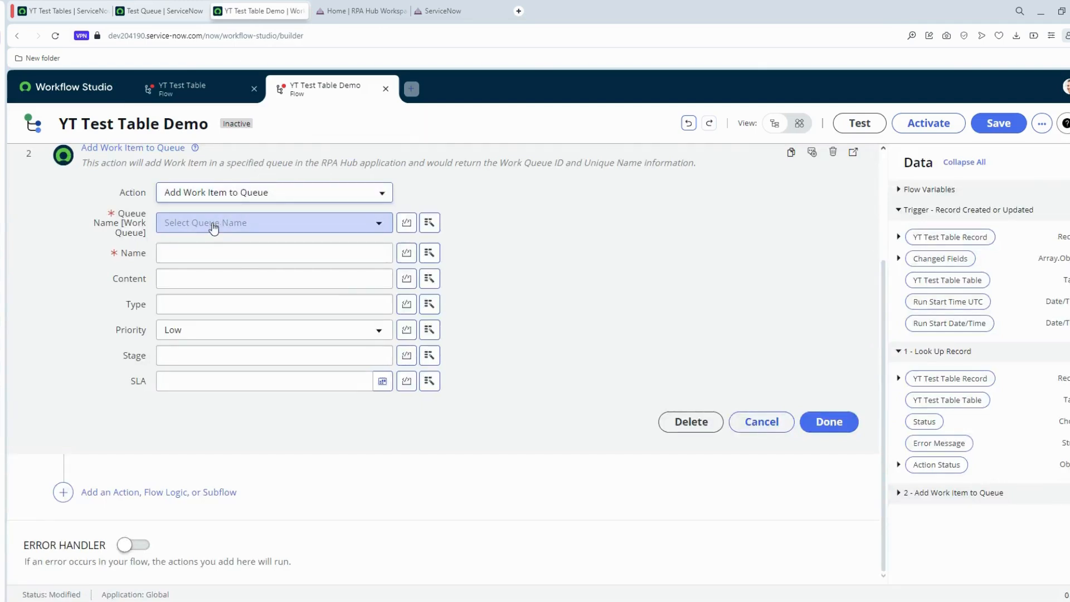
left_click(377, 223)
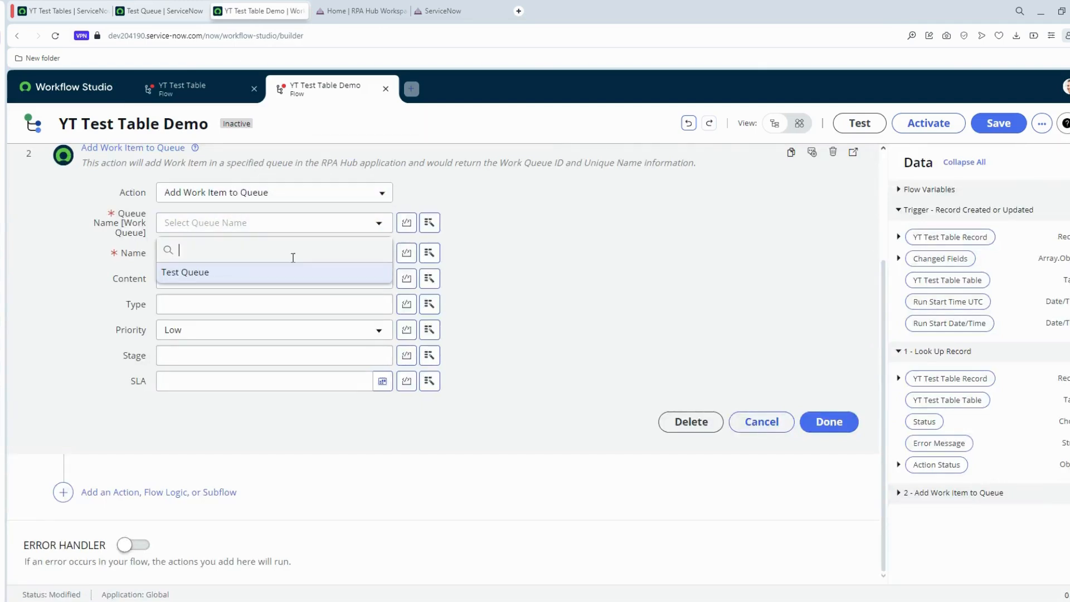
left_click(186, 273)
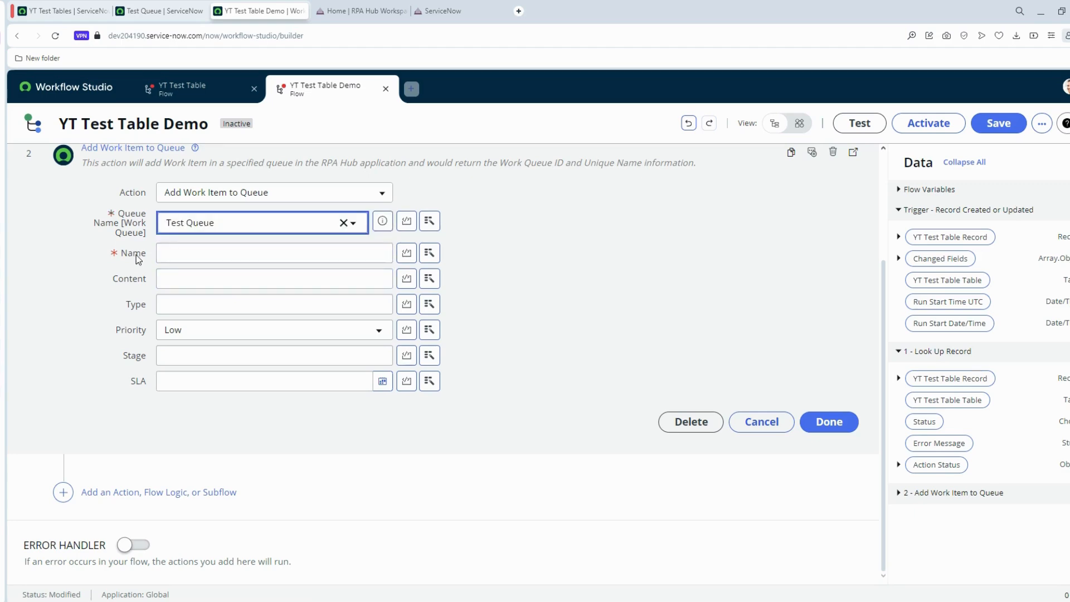
Review the work item names in Test Queue and the Name_YT value in the YT Test Tables list
left_click(166, 11)
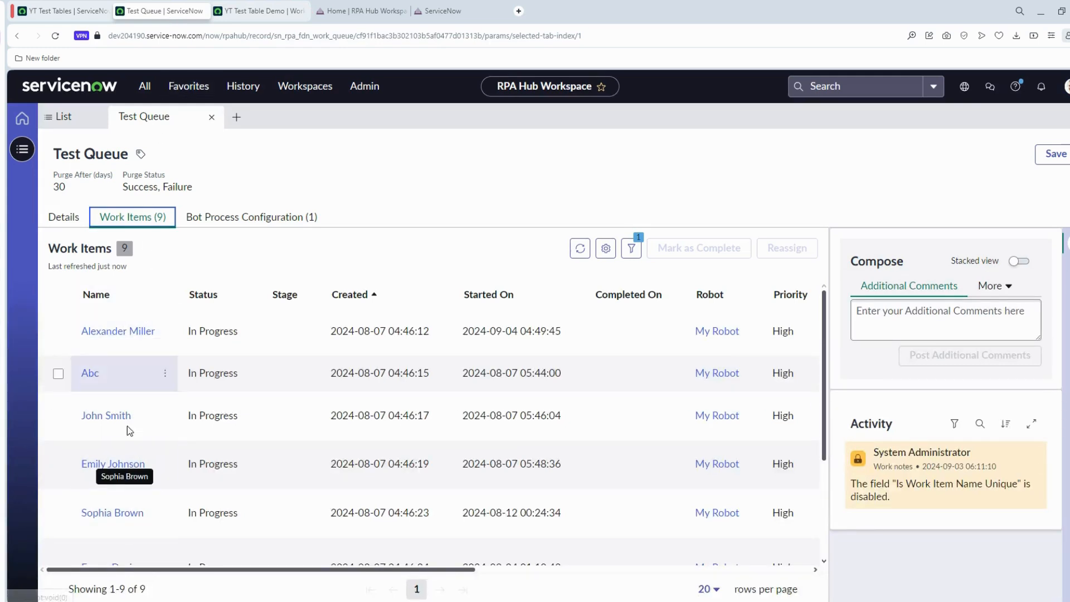
scroll(117, 391, "down", 3)
scroll(126, 390, "up", 3)
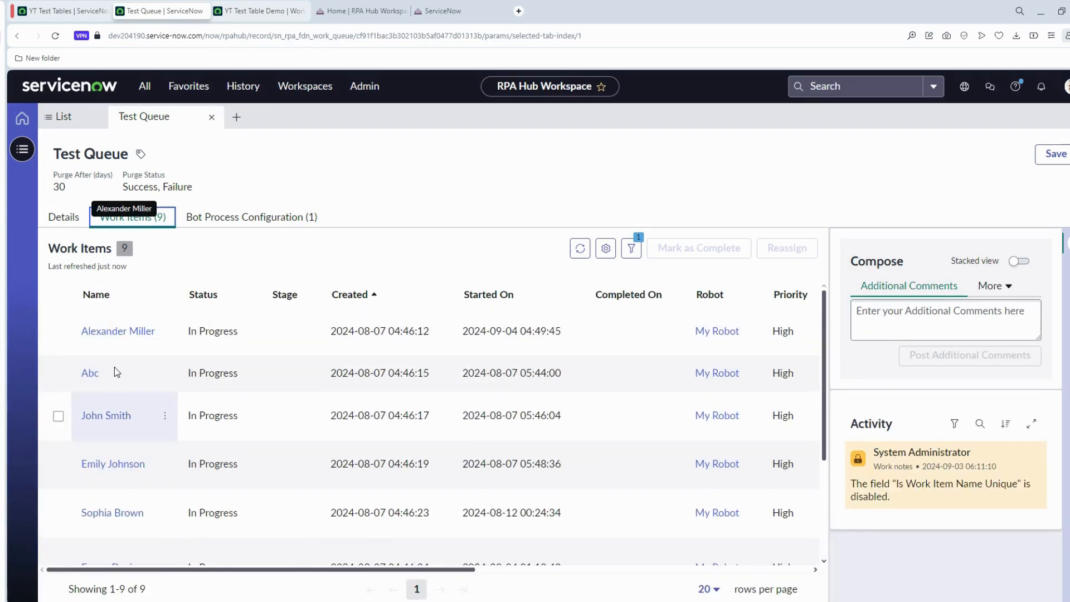
left_click(260, 11)
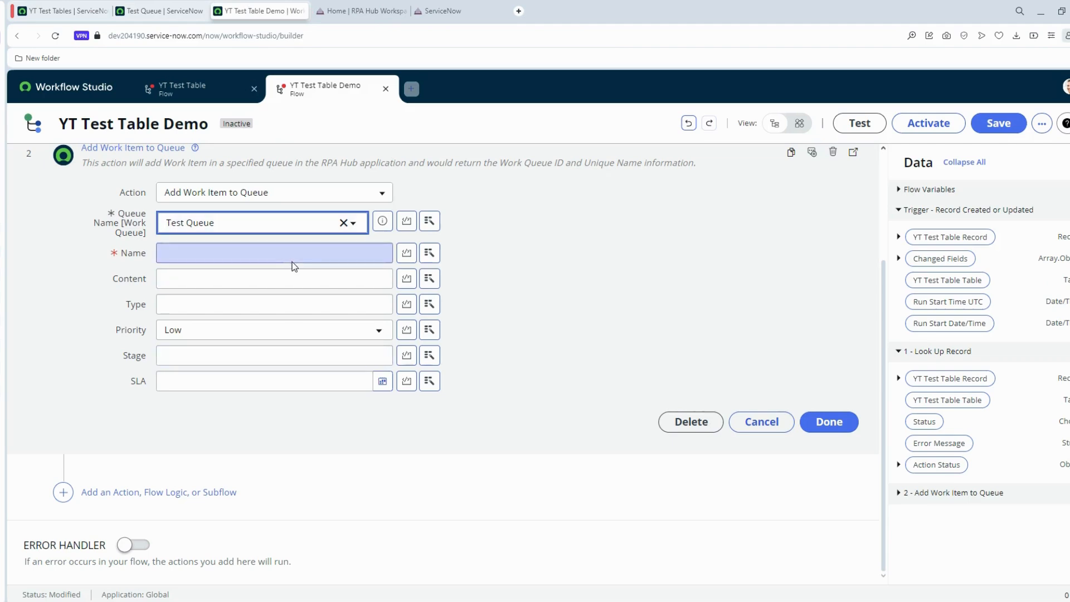
scroll(273, 341, "up", 3)
left_click(61, 11)
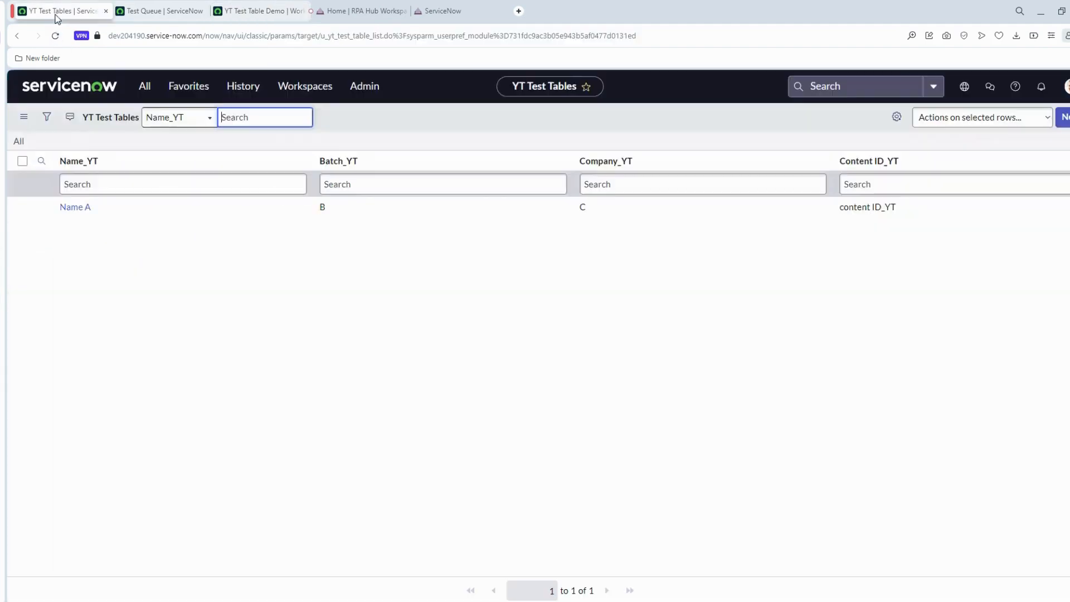
left_click_drag(99, 212, 60, 208)
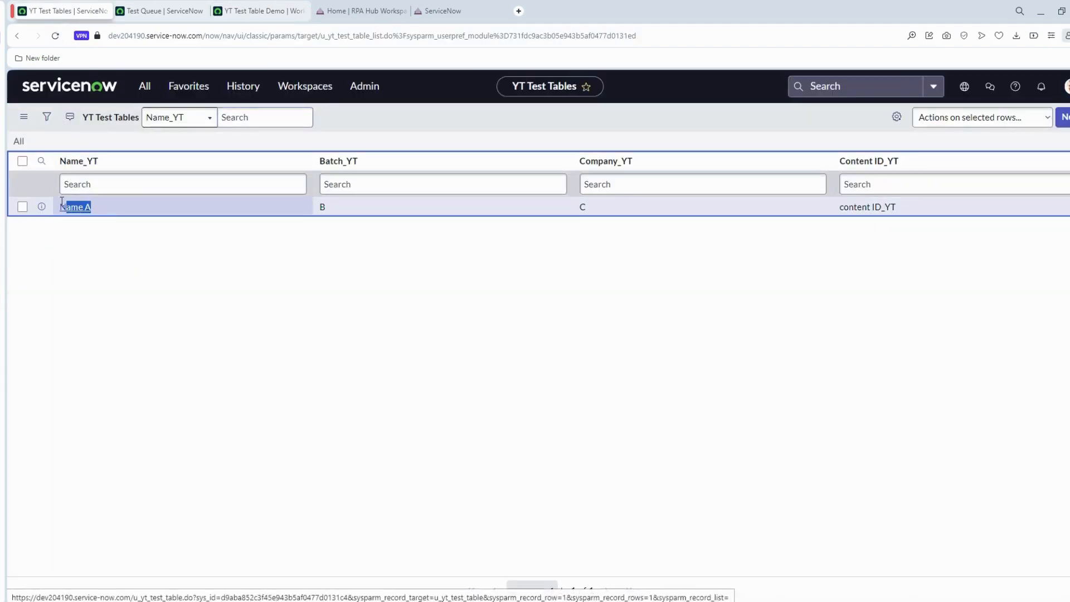
Map the work item's Name to Name_YT of the YT Test Table Record from the Look Up Record action
left_click(266, 11)
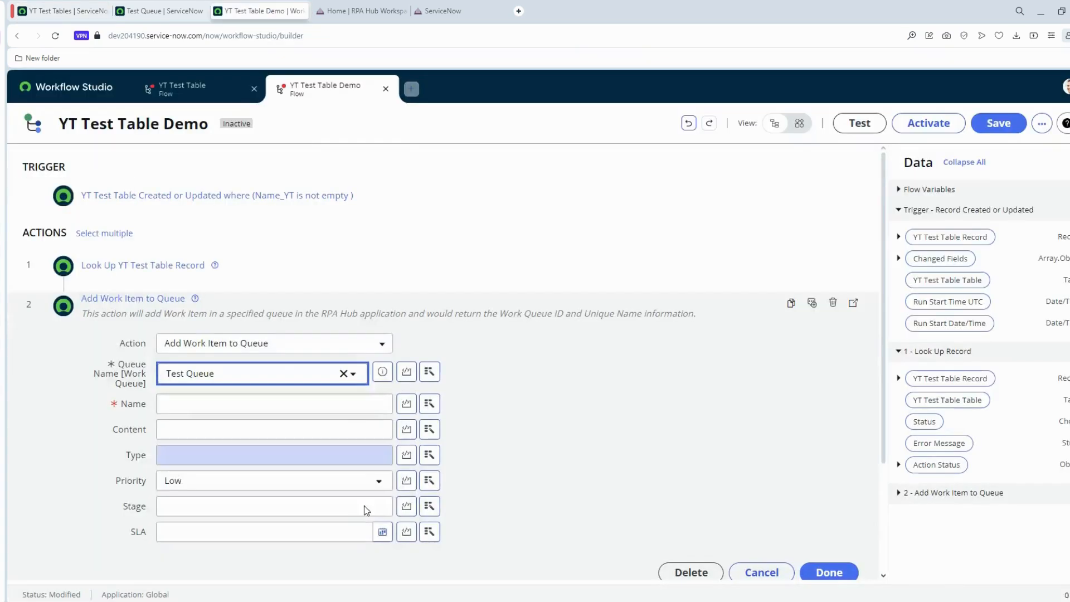
scroll(366, 454, "down", 2)
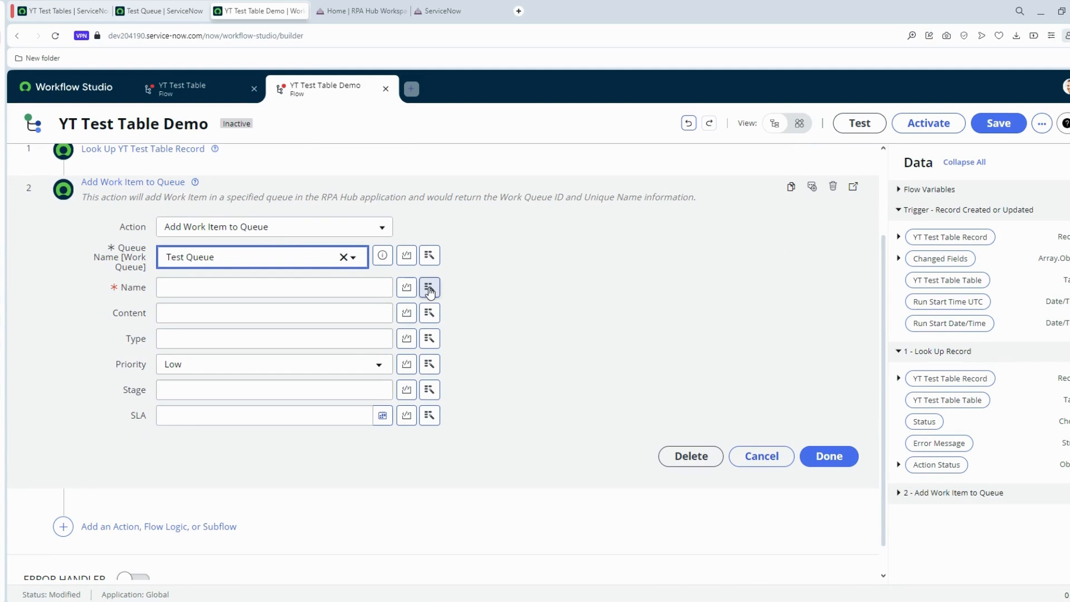
left_click(429, 289)
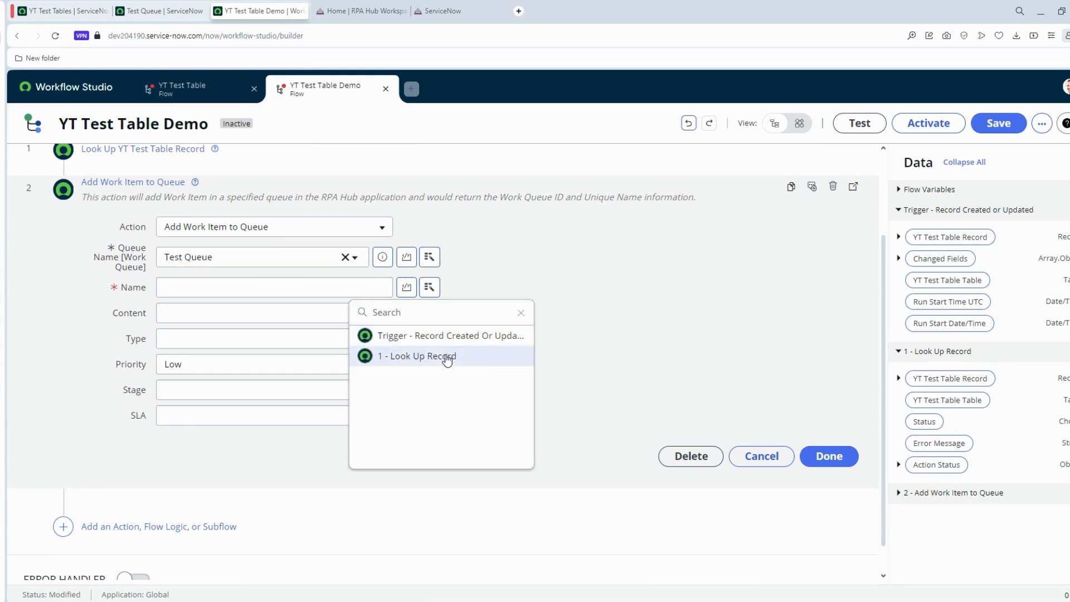
left_click(446, 360)
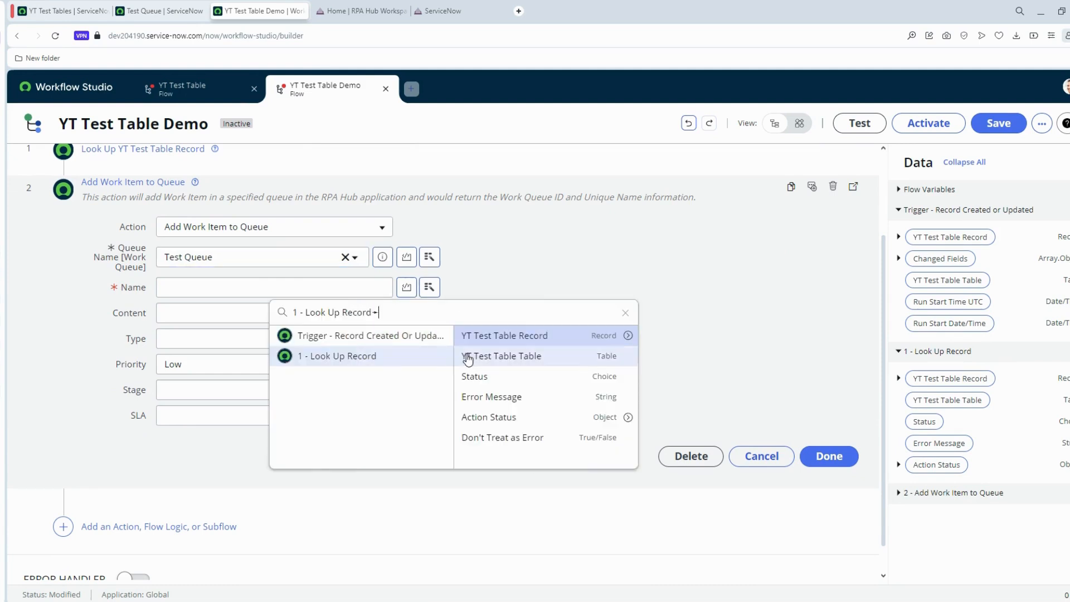
left_click(627, 337)
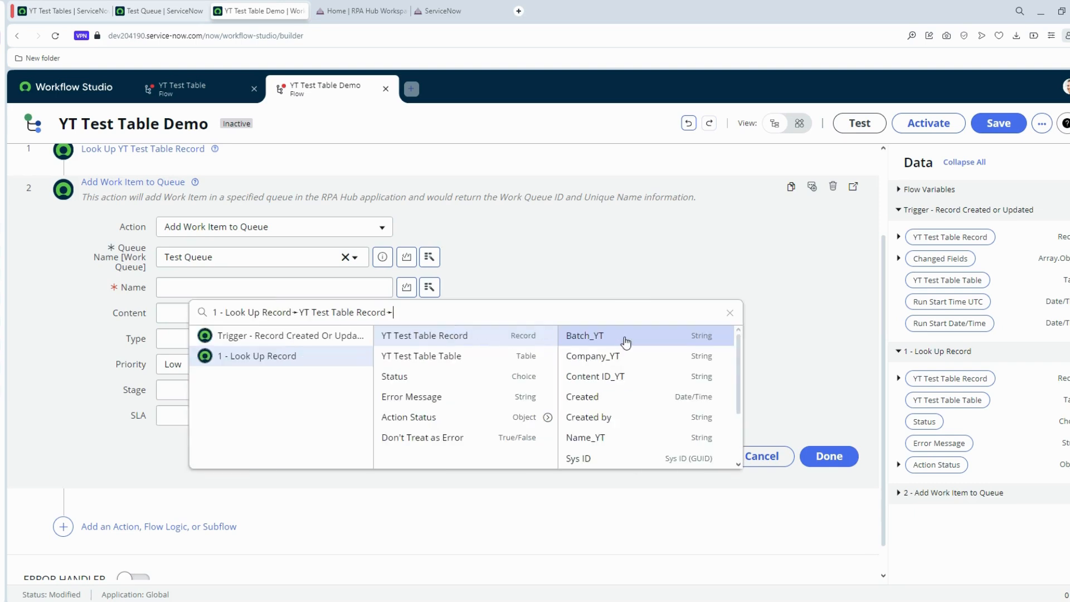
left_click(617, 438)
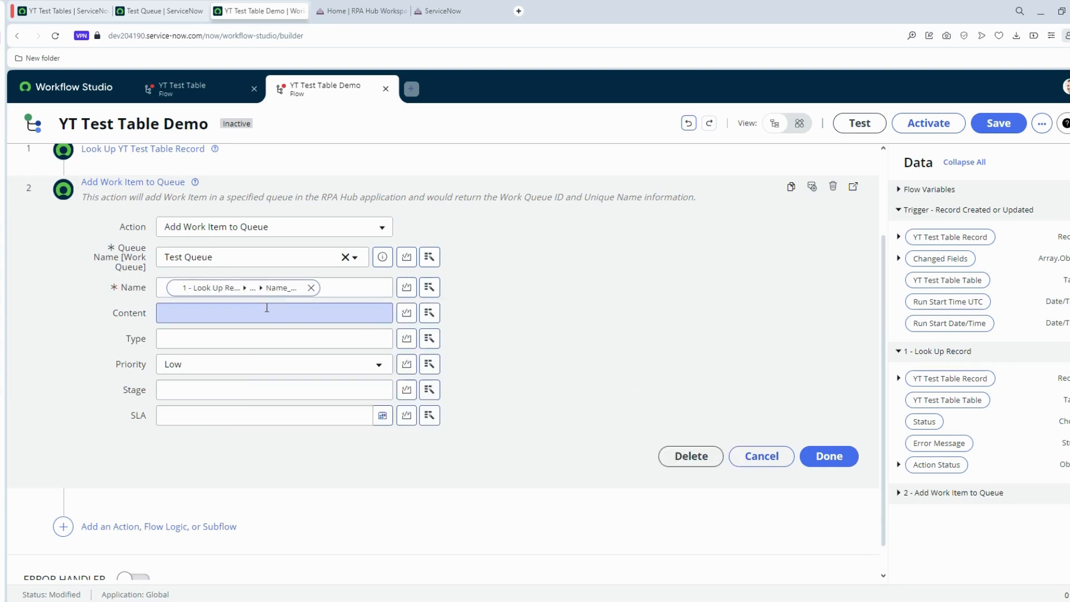
Examine the Request Content format of the existing work items in Test Queue
left_click(162, 311)
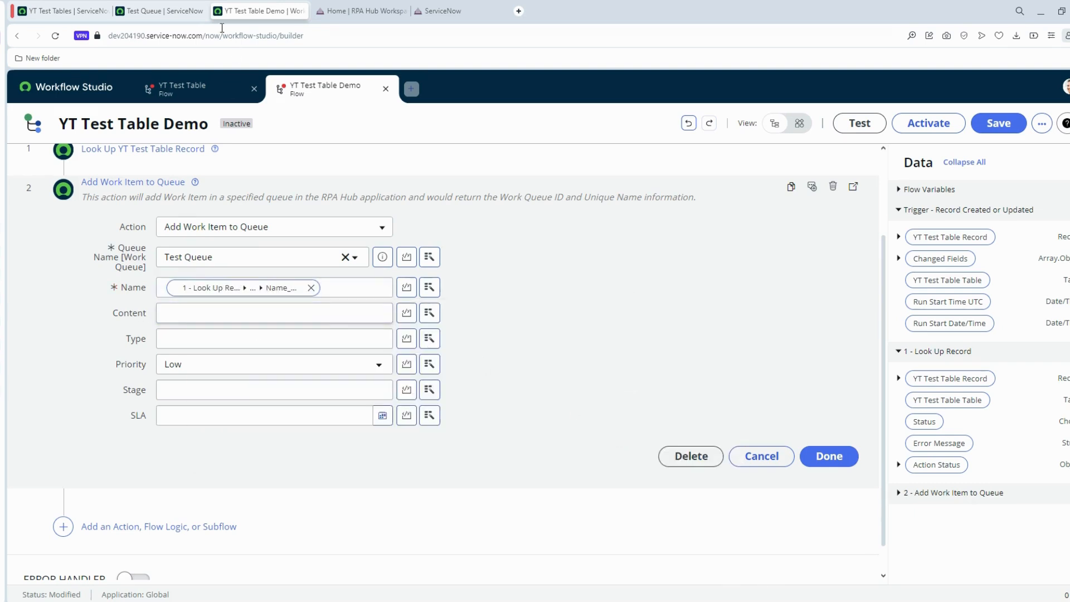
left_click(161, 10)
left_click_drag(458, 570, 693, 584)
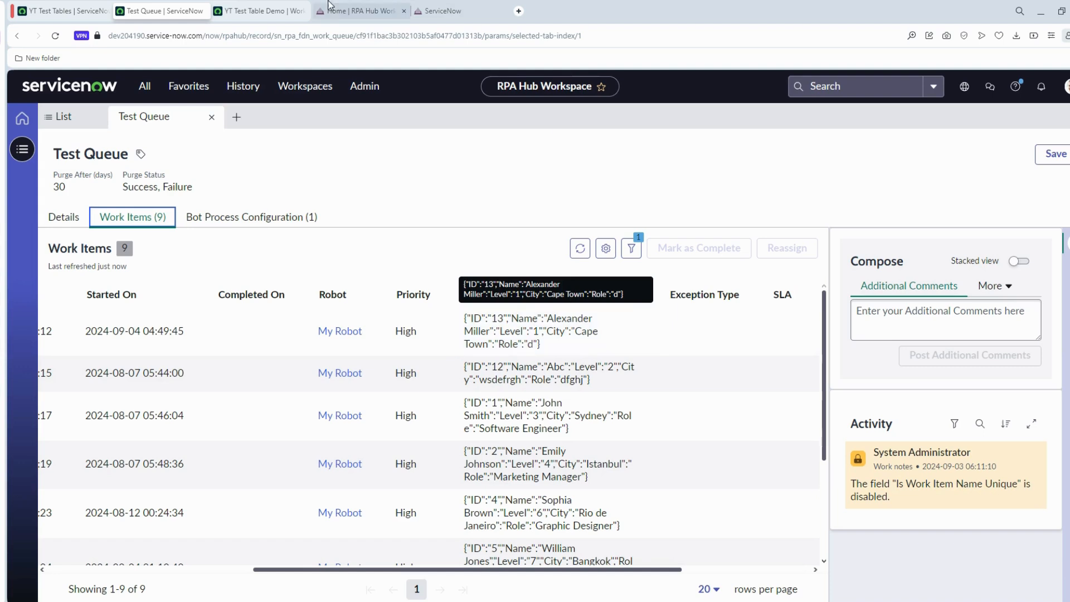
Back in the flow, start the work item's JSON Content with a "Name" key mapped to Name_YT from the Look Up Record action
left_click(264, 15)
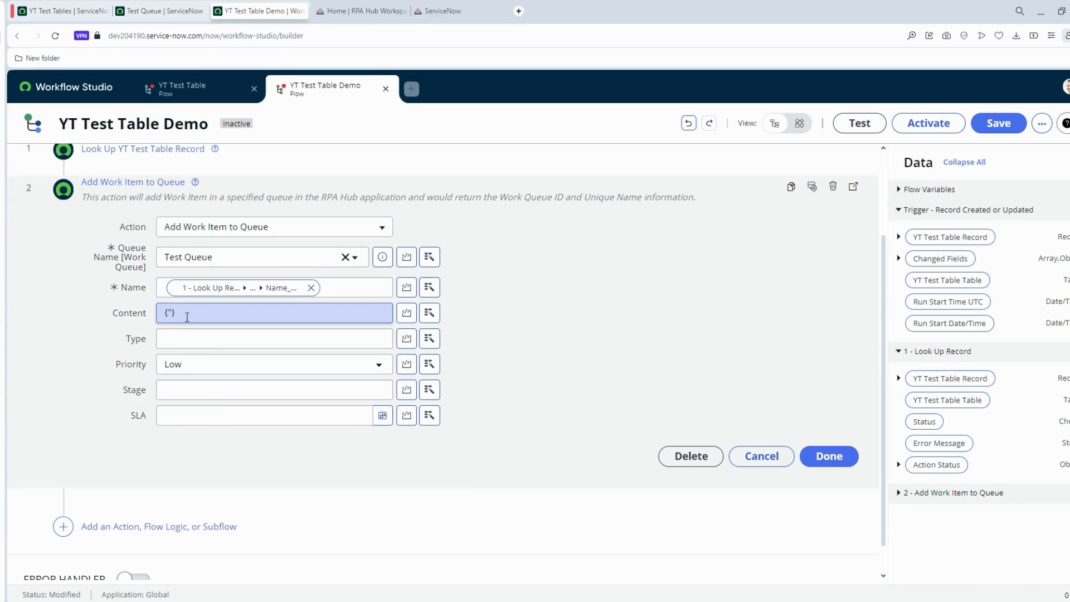
type("Nma")
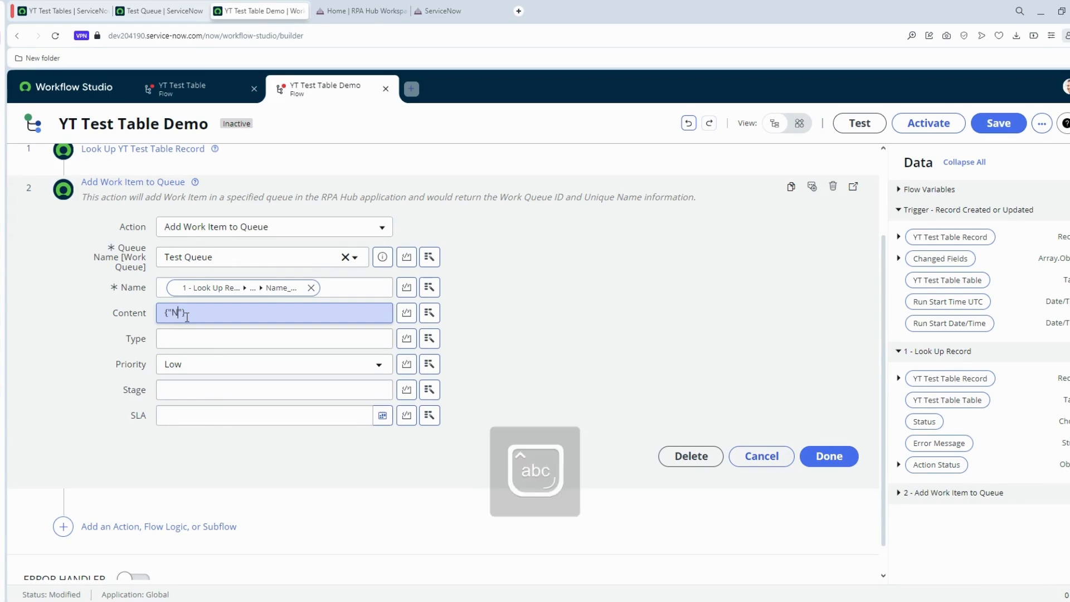
type("me\":")
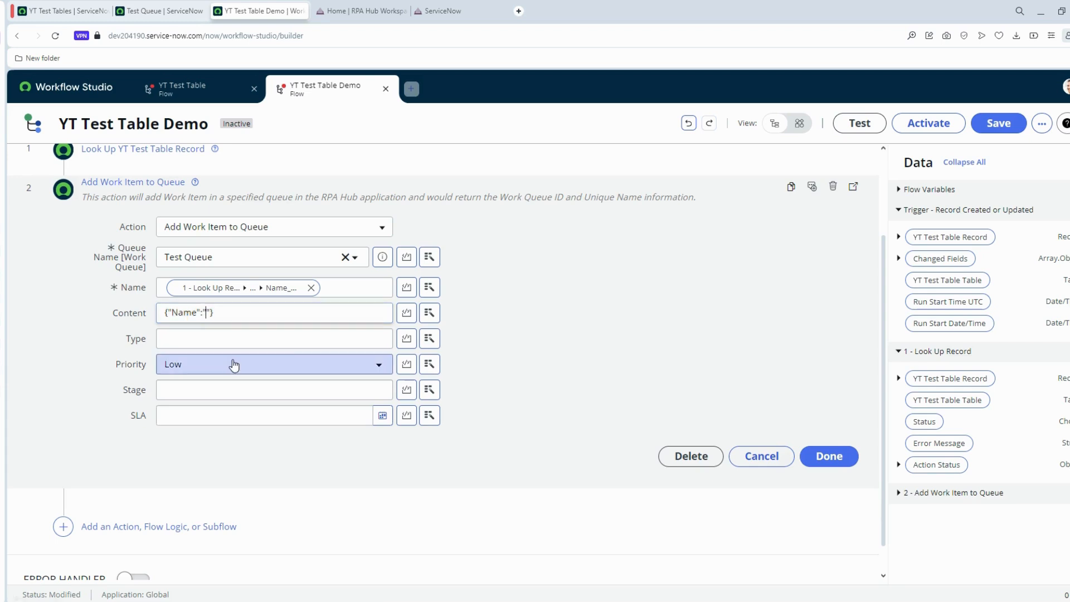
left_click(429, 314)
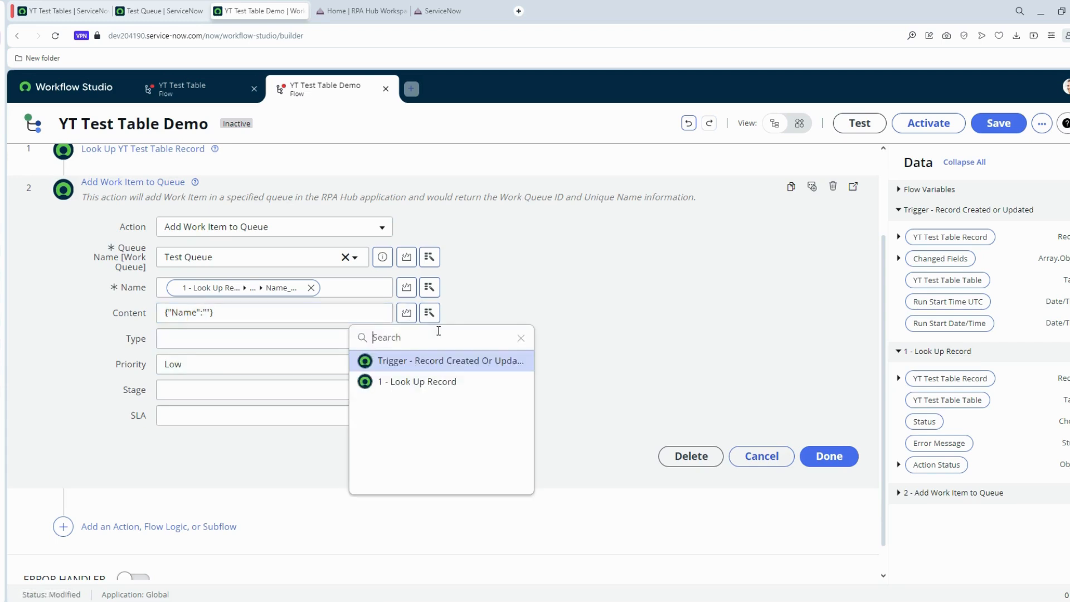
left_click(458, 383)
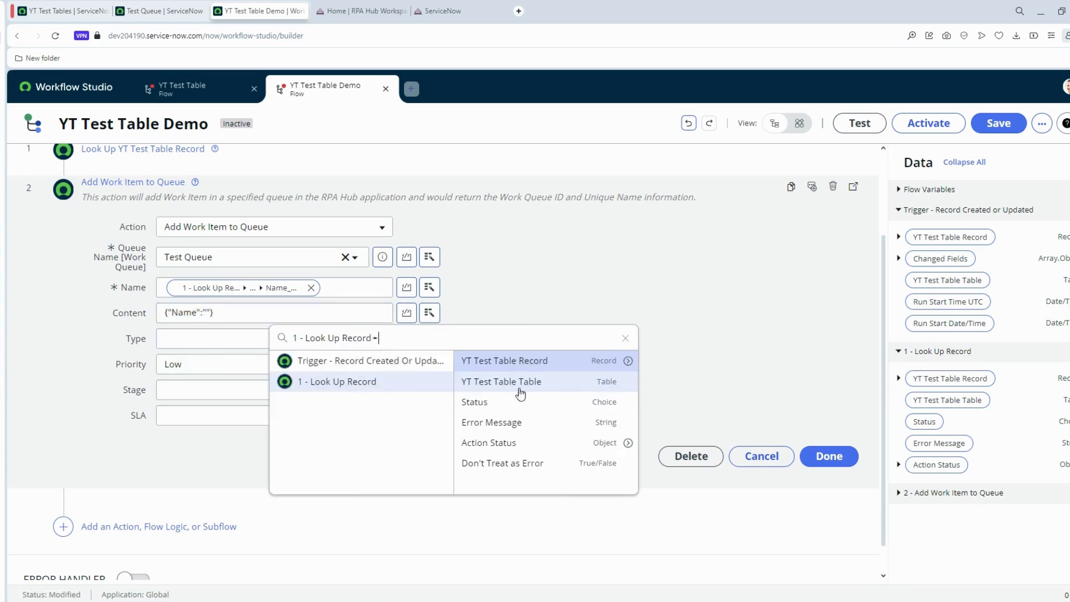
left_click(628, 361)
left_click(600, 462)
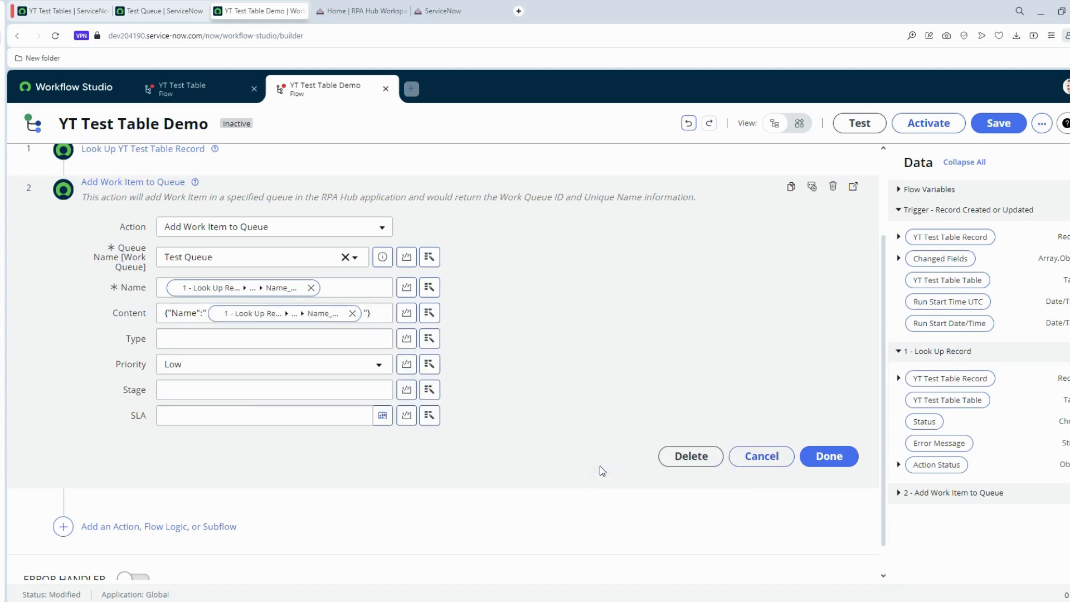
Add a "Batch" key on a new line of the Content and map its value to the looked-up record's Batch_YT
left_click(171, 313)
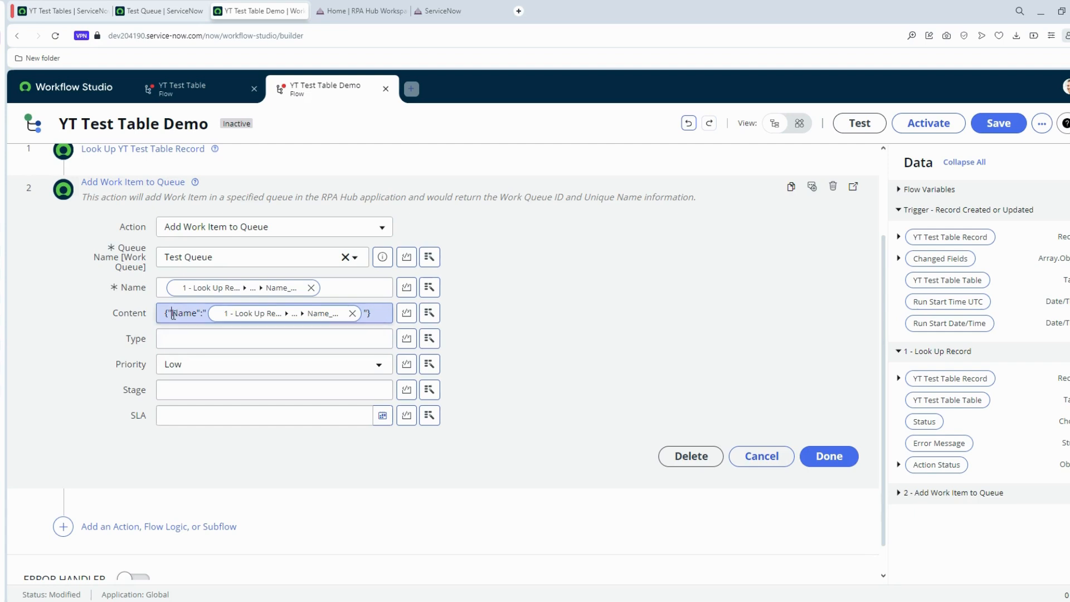
left_click_drag(172, 314, 192, 313)
left_click(367, 313)
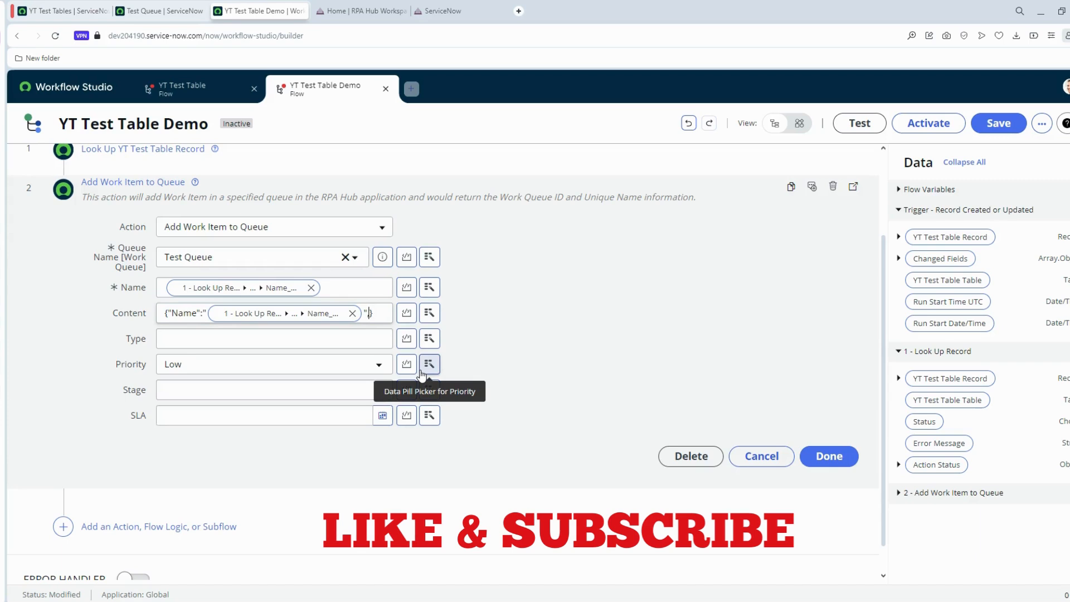
type(",")
key("Return")
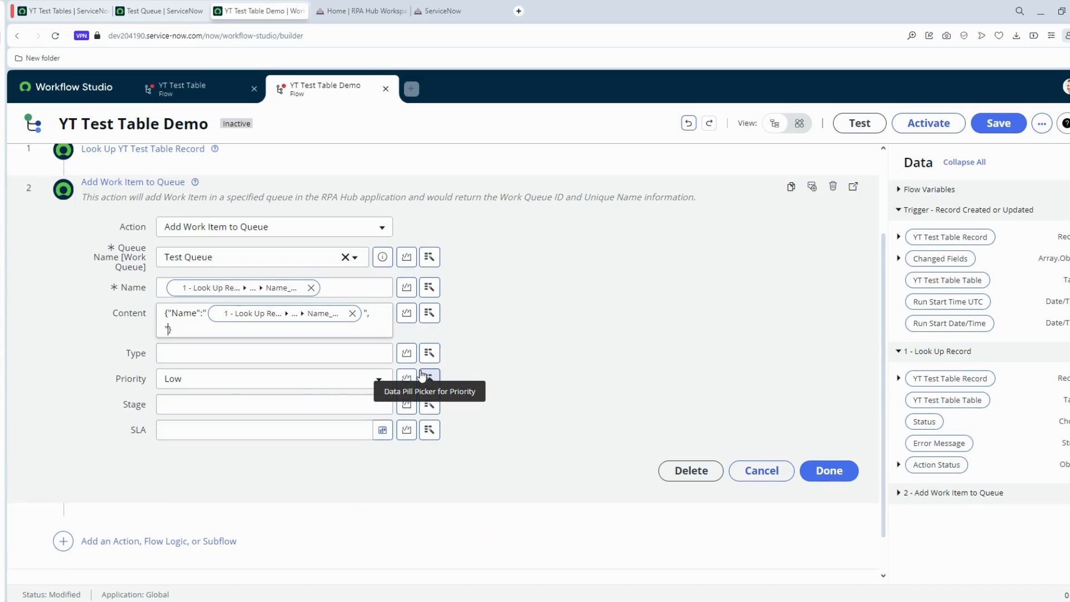
type("\"Batch\":")
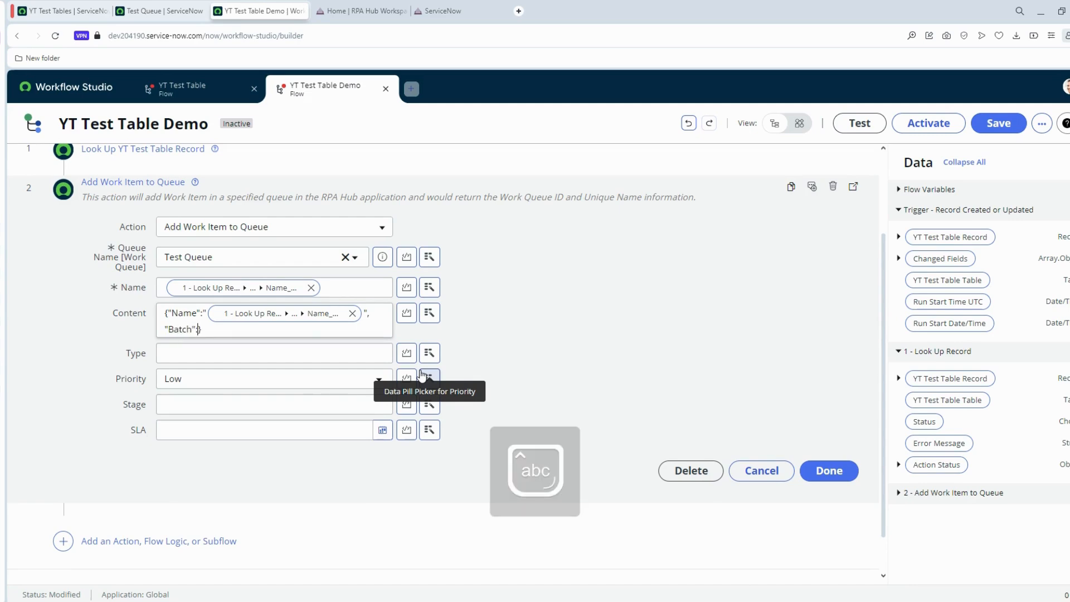
type("\"\"")
left_click(408, 314)
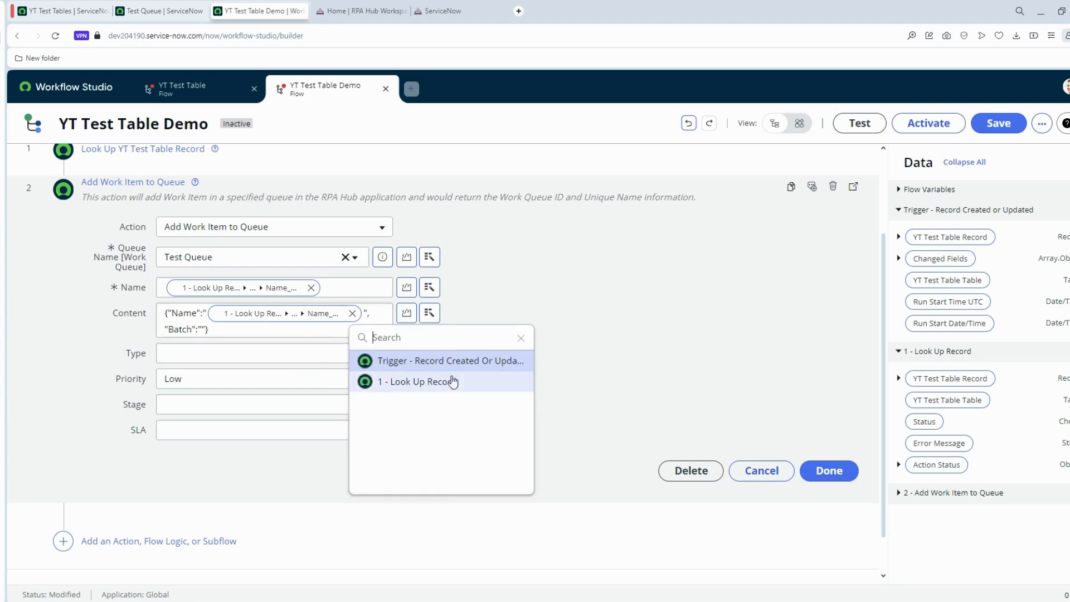
left_click(449, 377)
left_click(623, 360)
scroll(600, 446, "up", 1)
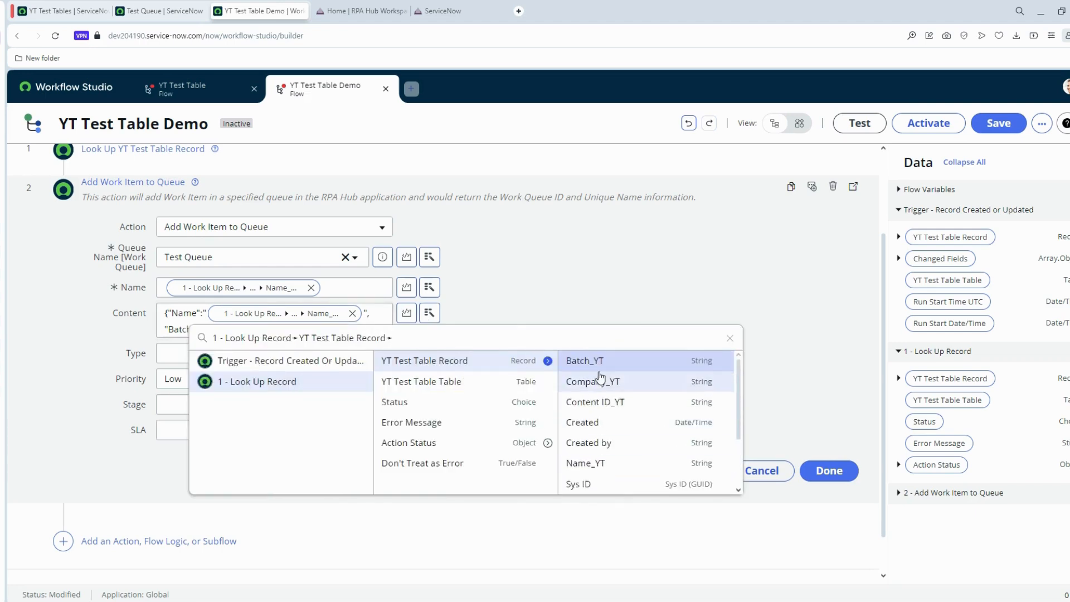
left_click(584, 360)
Add a "Company" entry on a new line of the Content with the looked-up record's Company_YT as its value
type(",")
key("Return")
type("\"")
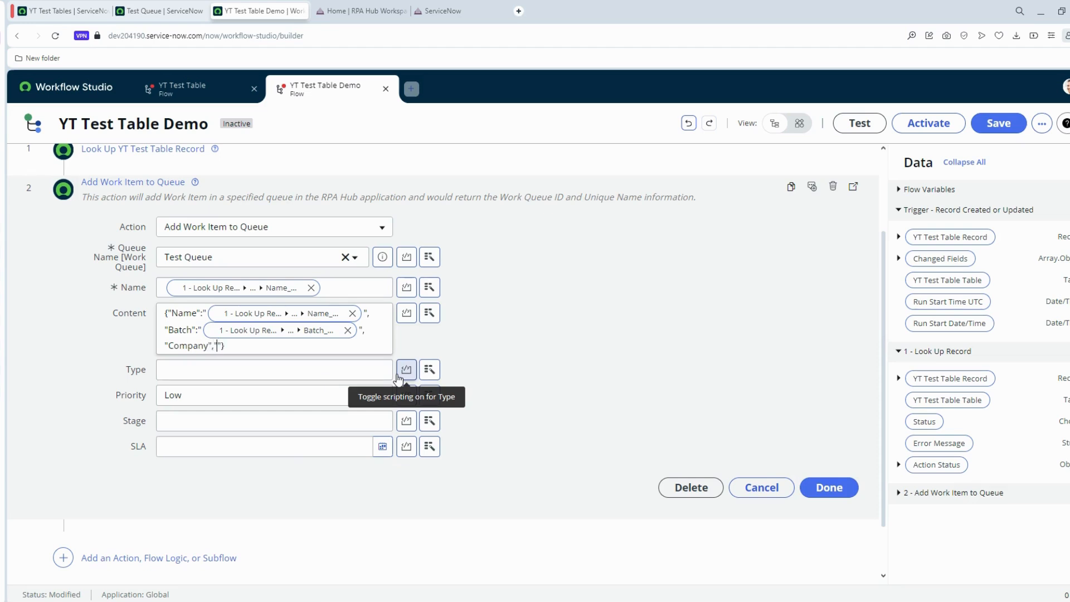
left_click(430, 312)
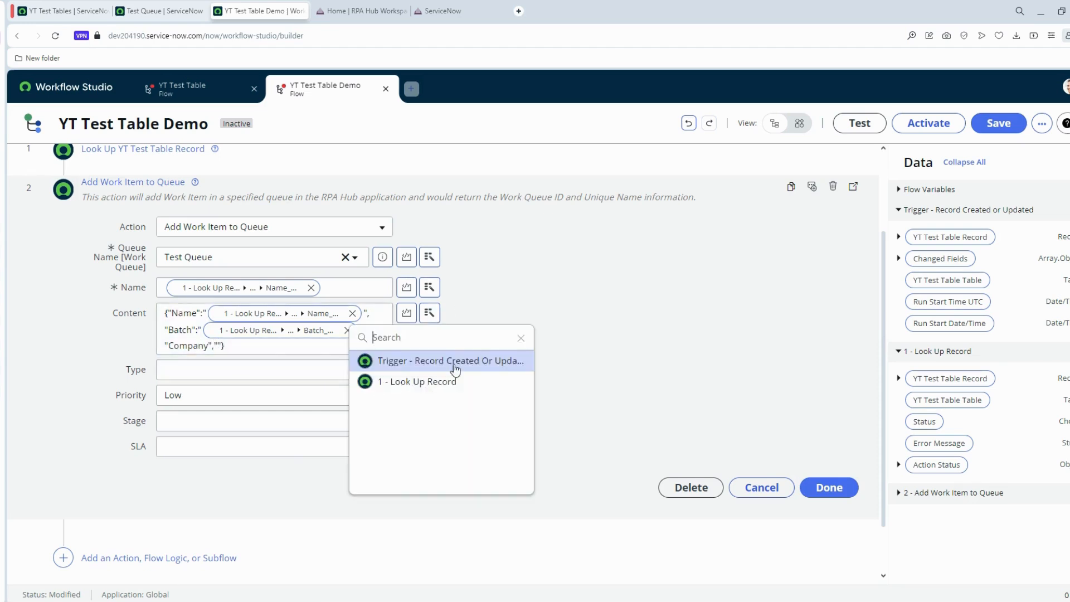
left_click(446, 383)
left_click(603, 362)
left_click(621, 384)
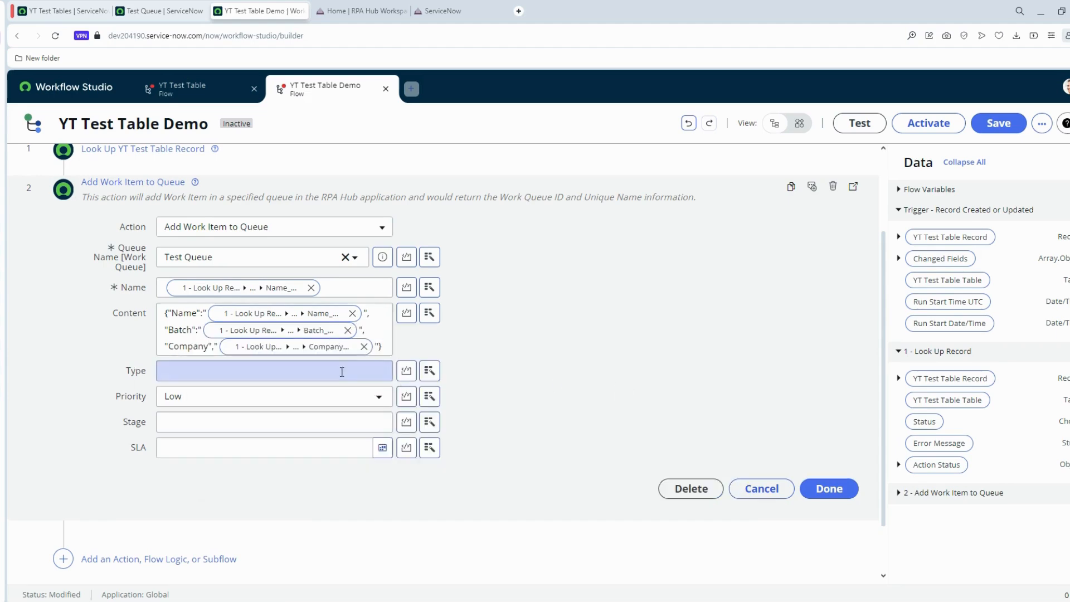
Add an "ID" key on a new line of the Content and map its value to the looked-up record's Content ID_YT
left_click(380, 349)
double_click(380, 348)
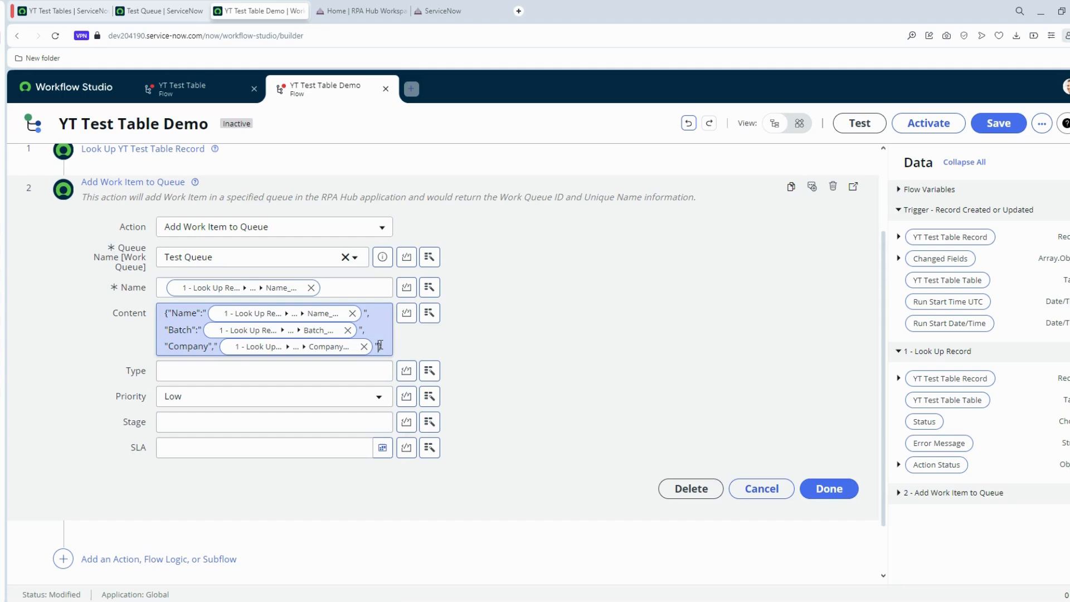
key("Return")
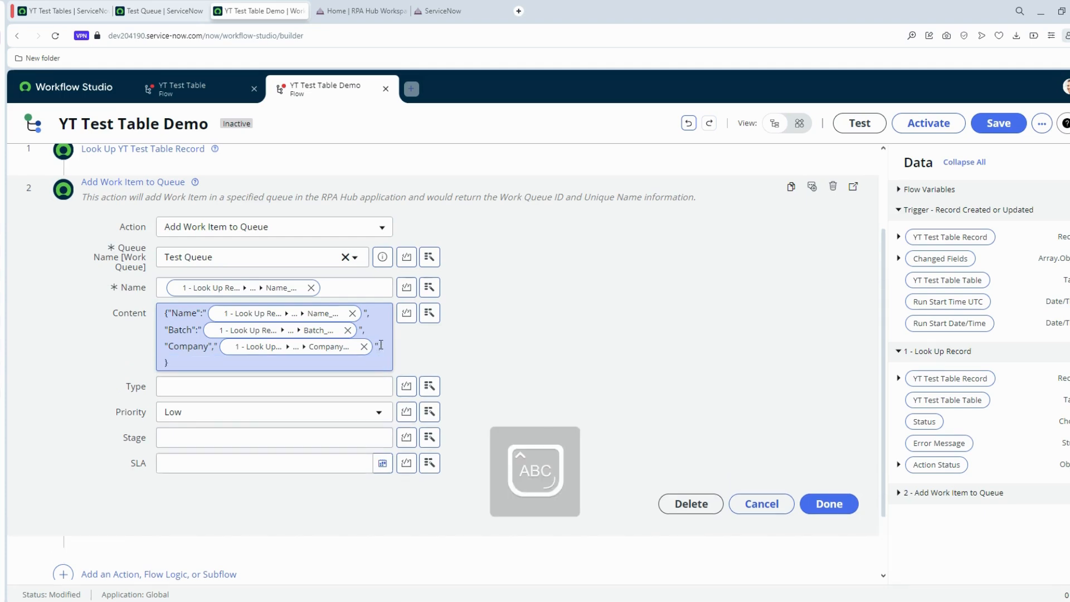
type("\"ID\":\"")
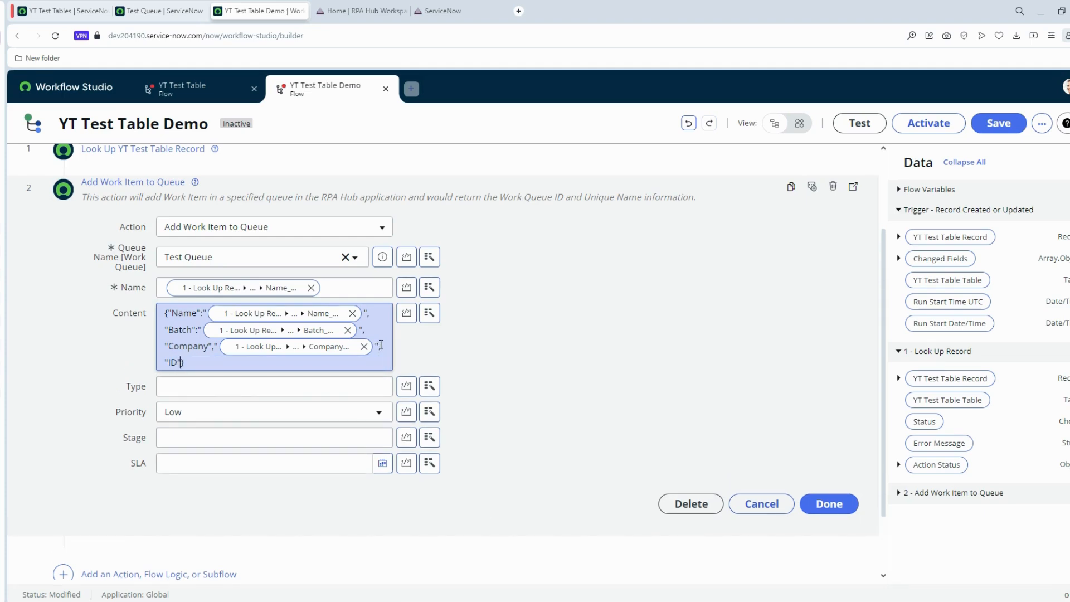
left_click(429, 312)
left_click(343, 382)
left_click(627, 361)
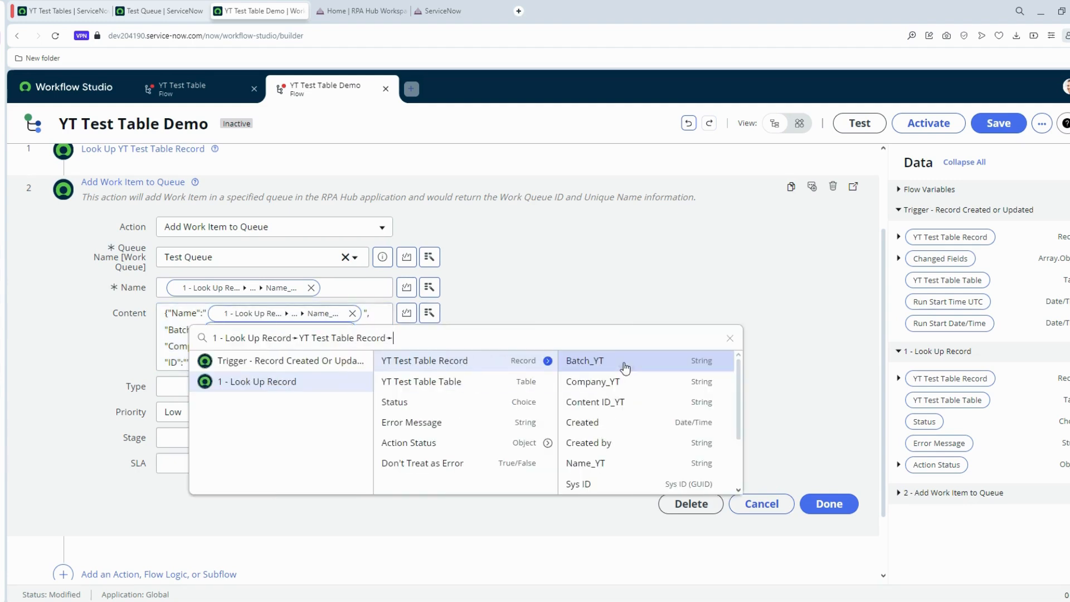
left_click(607, 403)
key("ctrl+a")
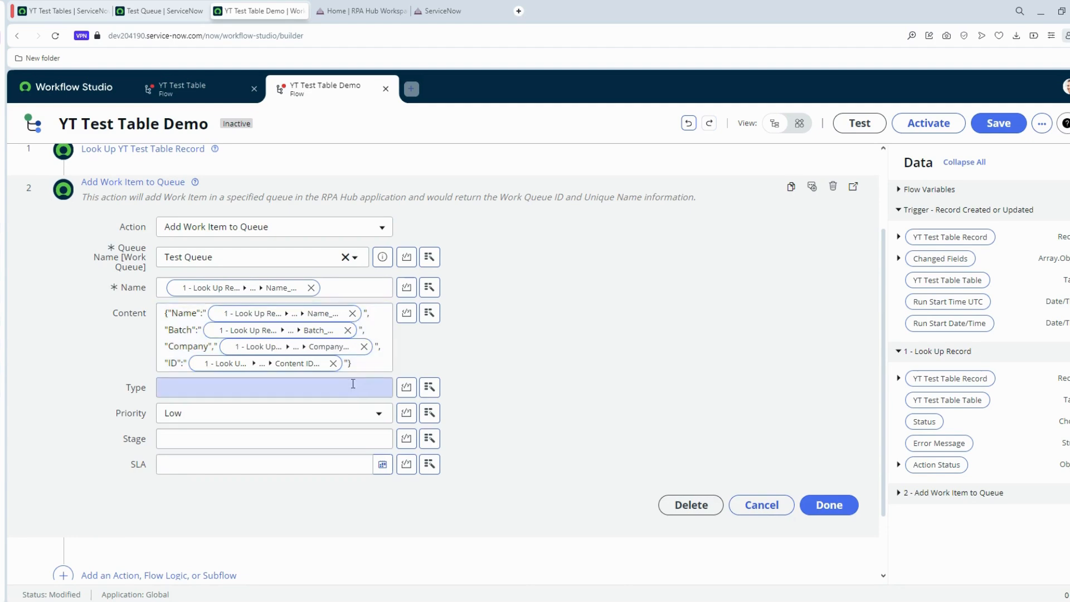
Check the Type values of the existing work items in Test Queue
left_click(167, 390)
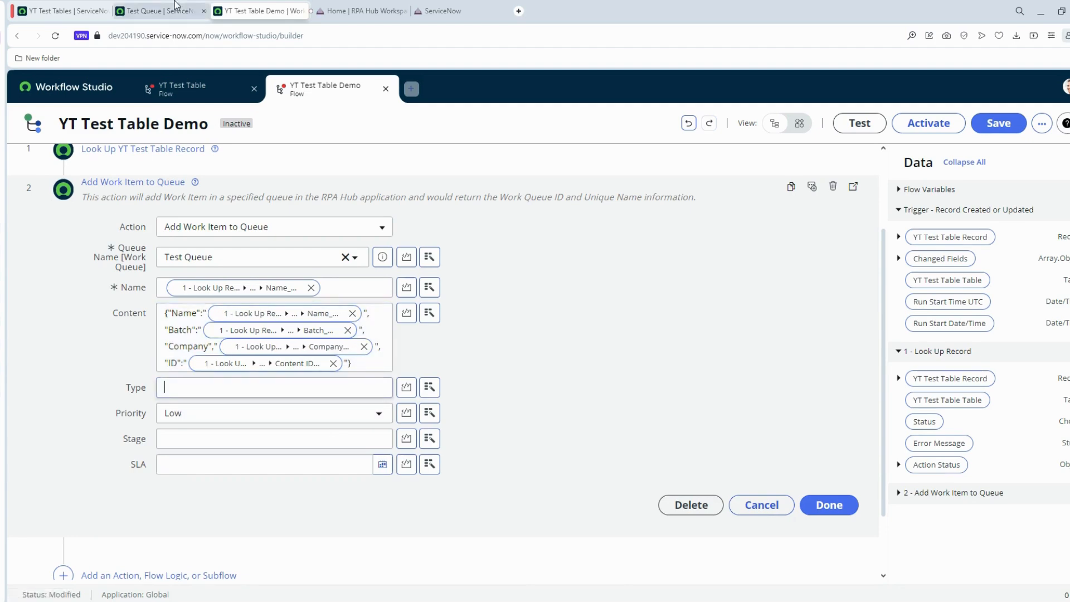
left_click(159, 11)
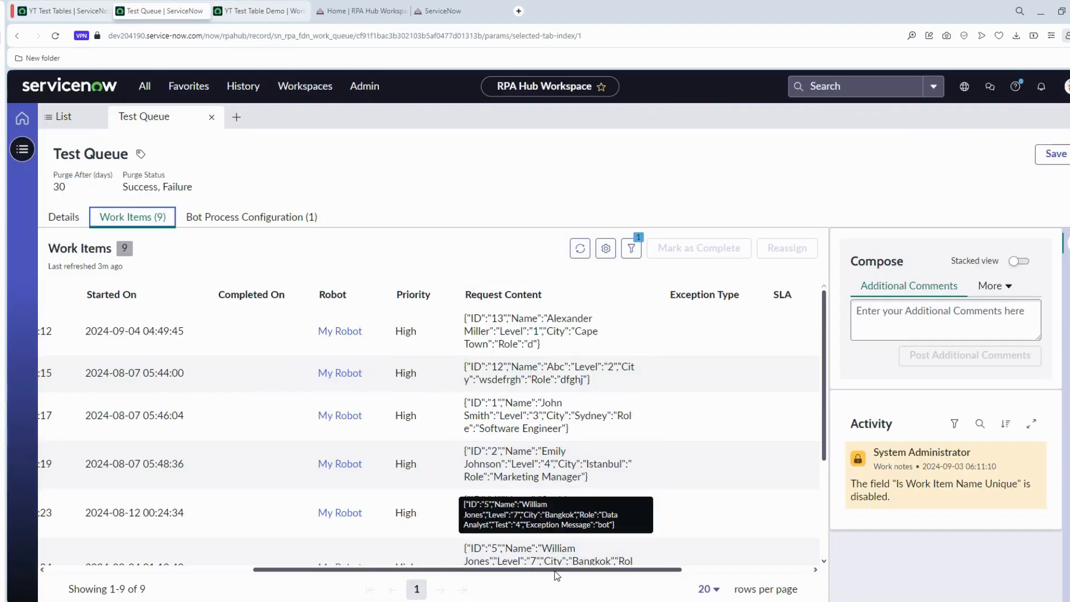
left_click_drag(558, 574, 773, 575)
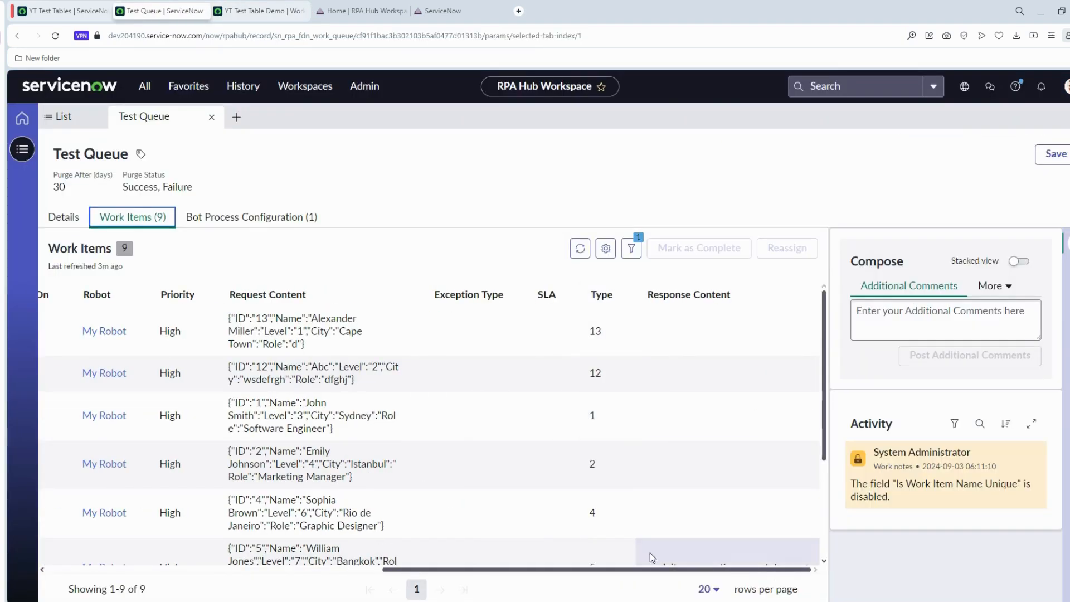
left_click_drag(662, 574, 362, 541)
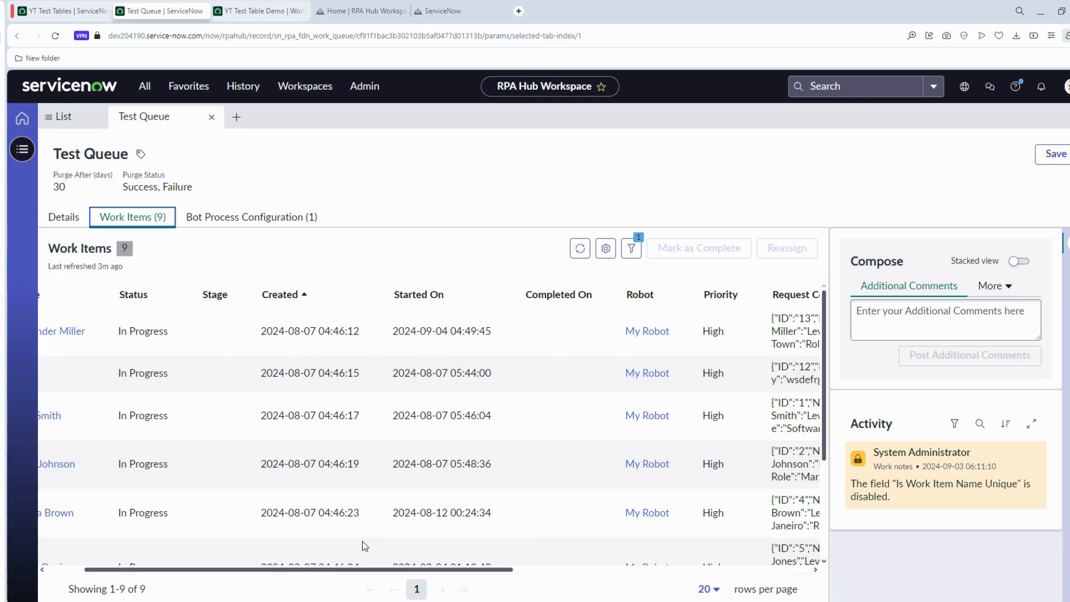
Return to the flow and map the work item's Type to Content ID_YT of the YT Test Table Record from Look Up Record
left_click(249, 11)
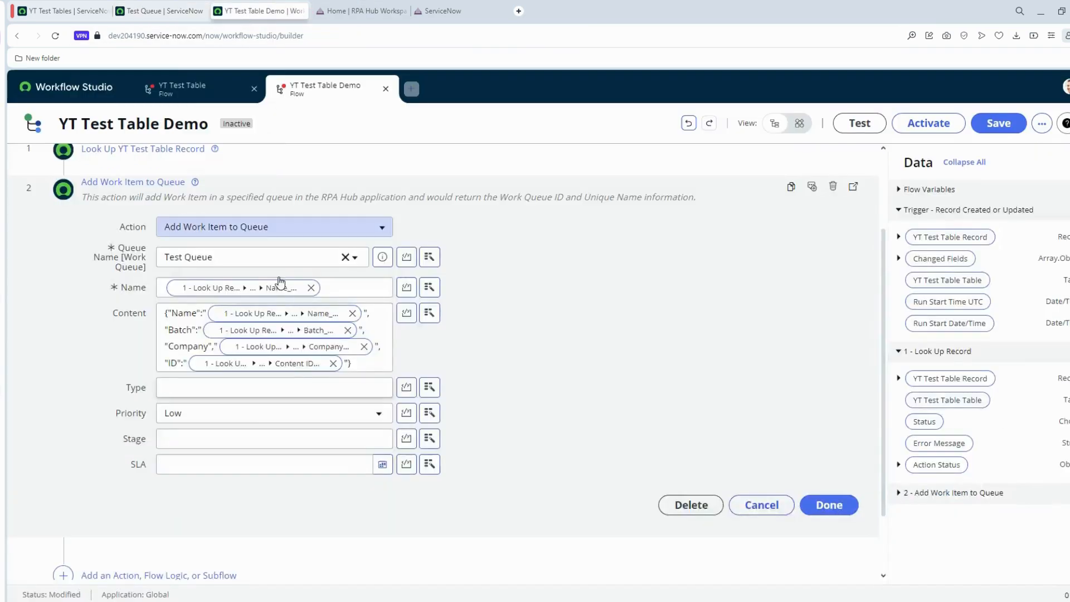
left_click(429, 387)
left_click(455, 463)
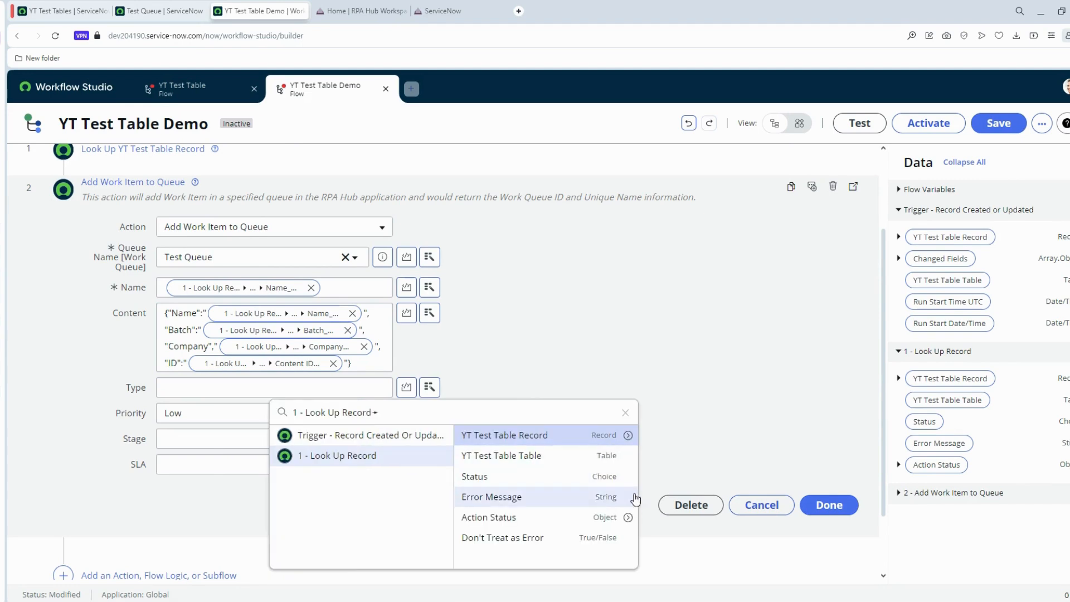
left_click(627, 435)
scroll(647, 468, "down", 2)
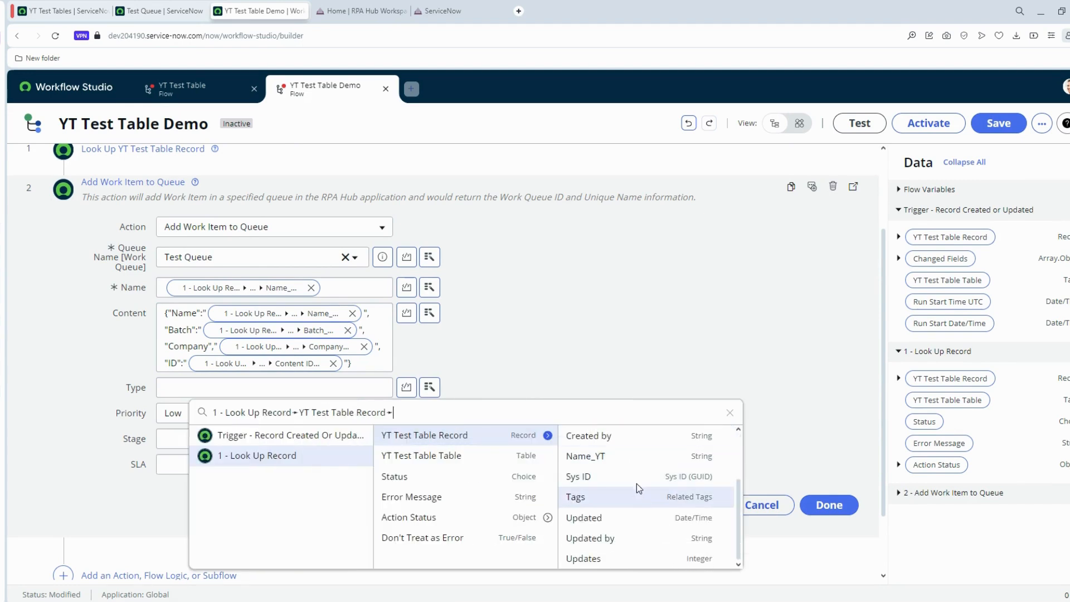
scroll(638, 485, "up", 2)
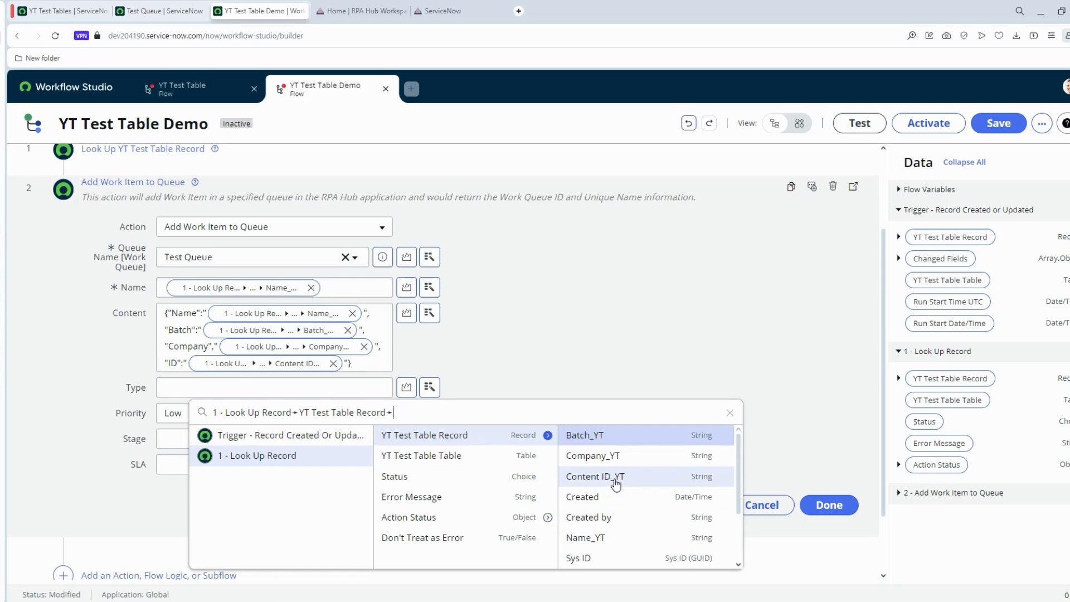
left_click(616, 483)
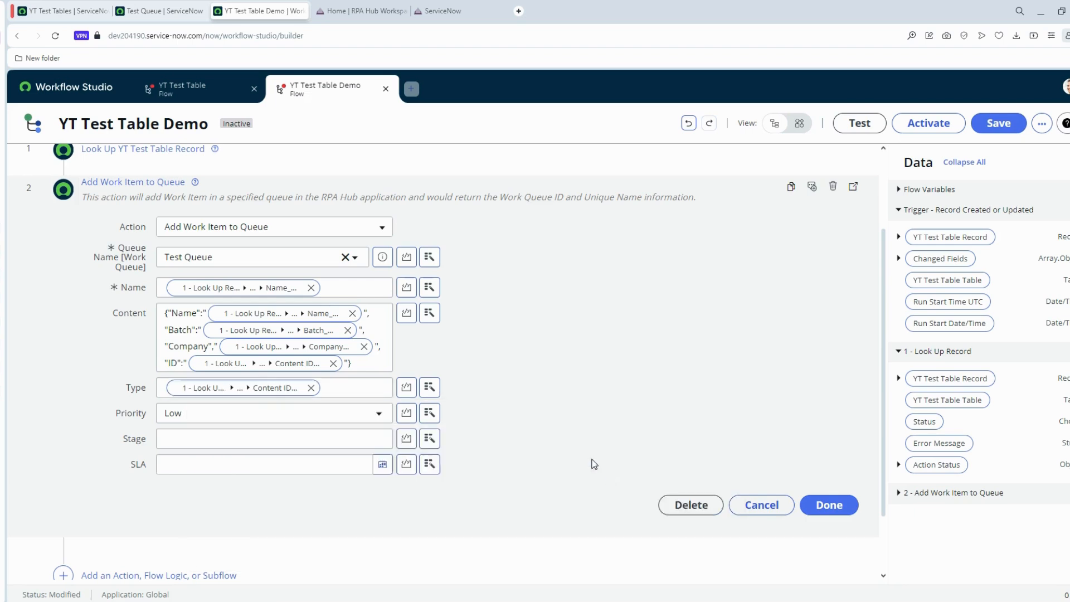
Set the work item's Priority to High
left_click(195, 424)
left_click(211, 422)
left_click(214, 422)
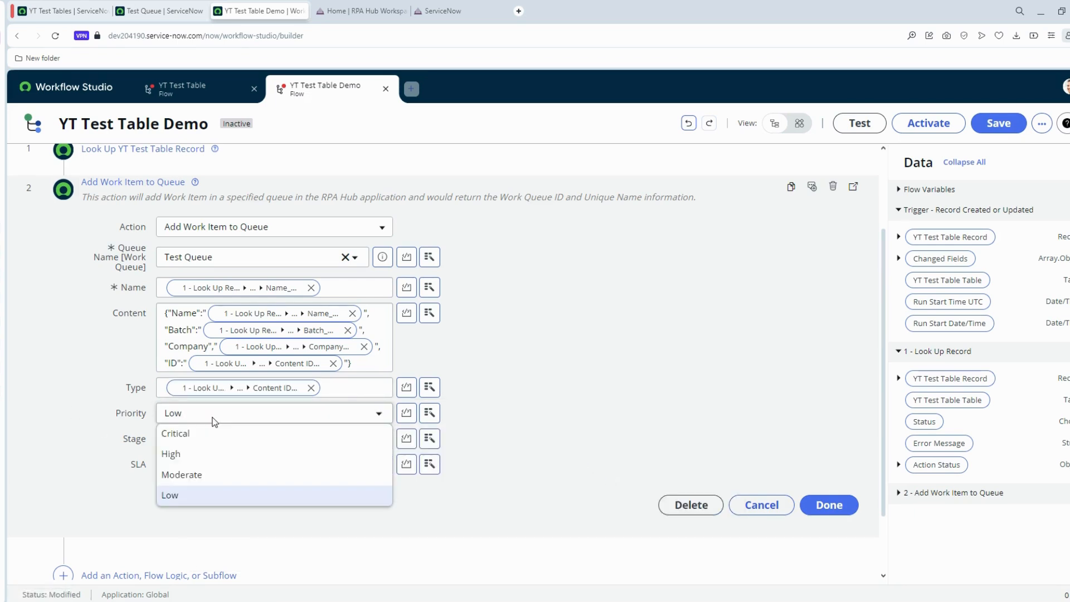
left_click(212, 455)
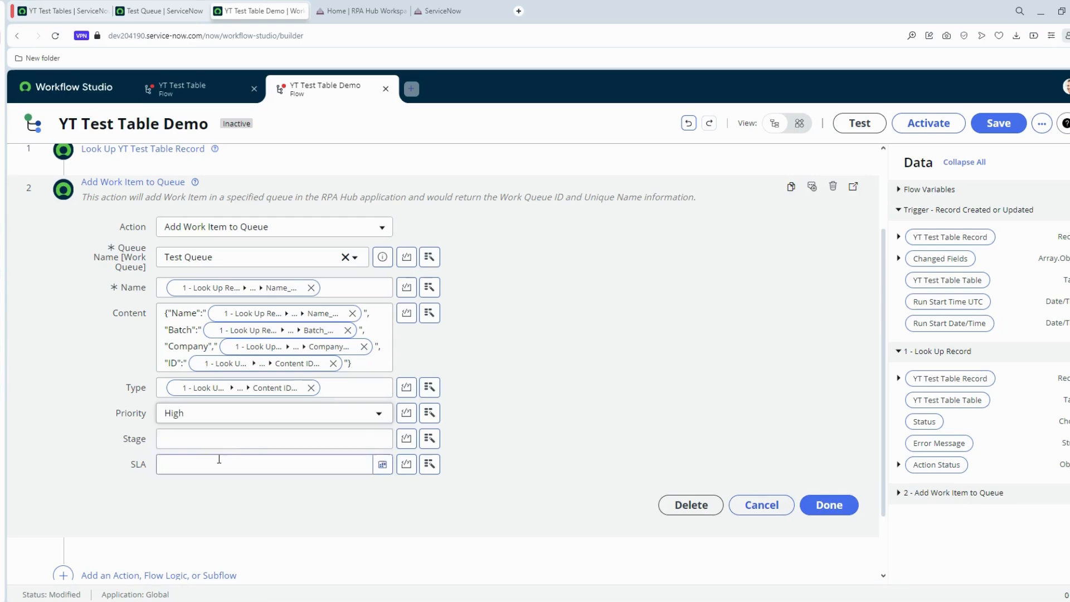
Check the Stage column of the existing work items in Test Queue
scroll(223, 446, "down", 2)
left_click(162, 11)
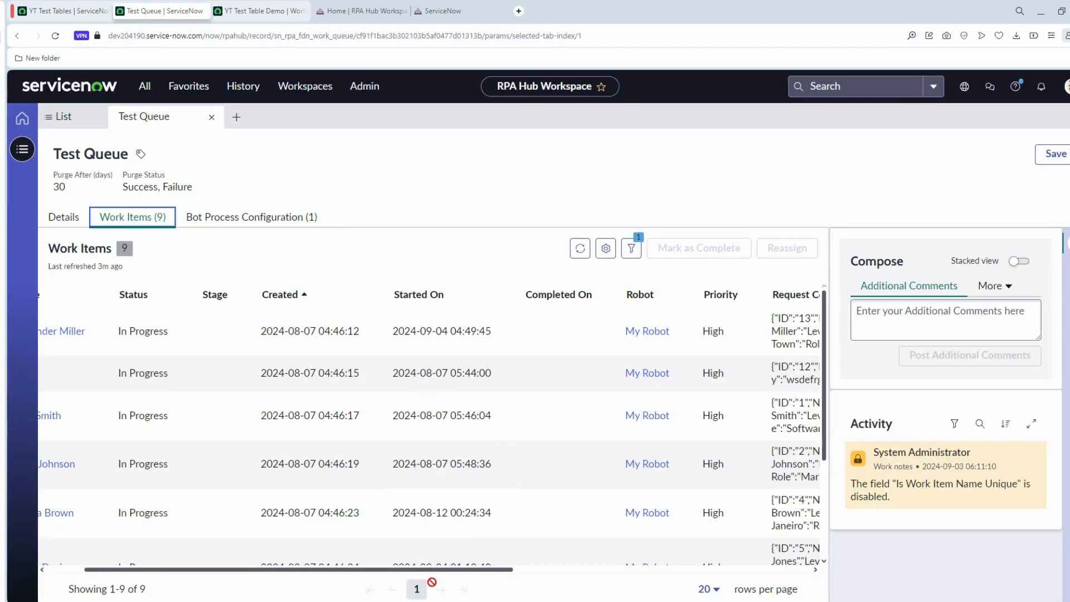
left_click_drag(437, 569, 230, 552)
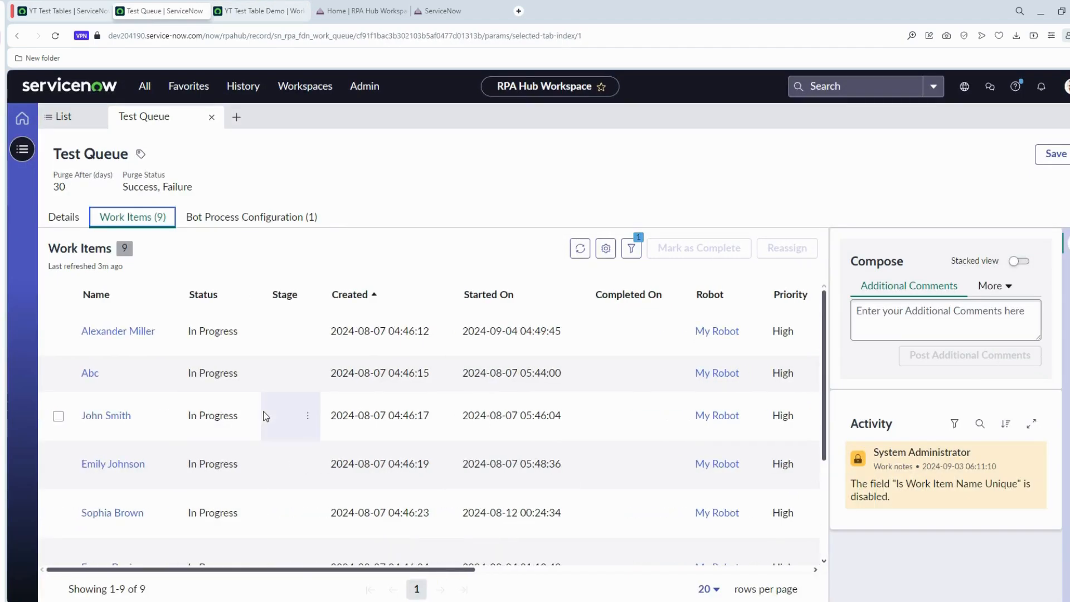
Look through the full list of Test Queue work items for any Stage values
scroll(273, 432, "down", 3)
scroll(295, 479, "up", 3)
scroll(301, 502, "down", 4)
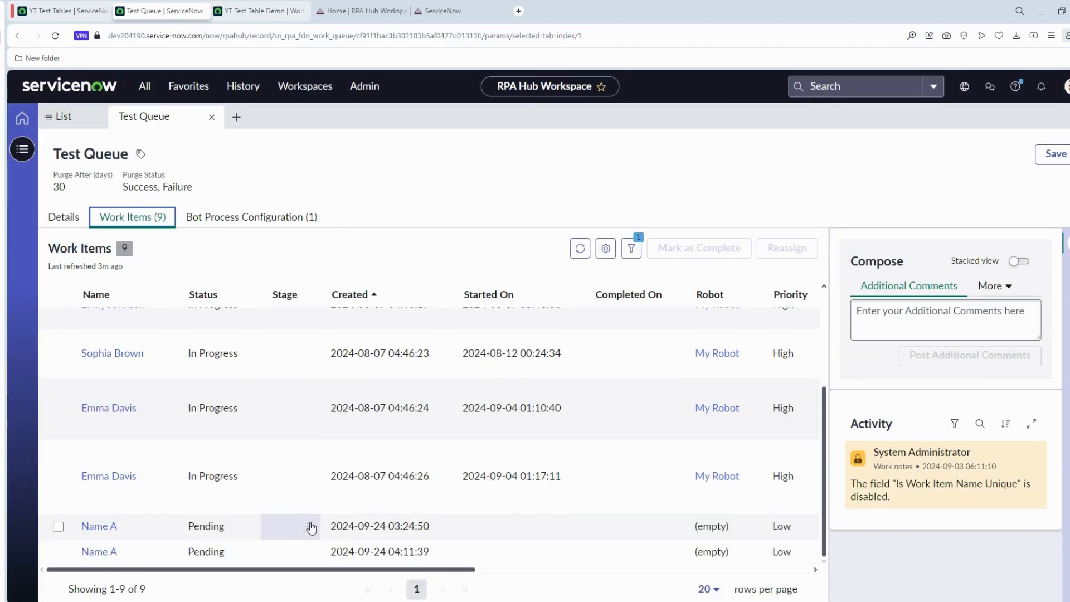
scroll(311, 527, "up", 5)
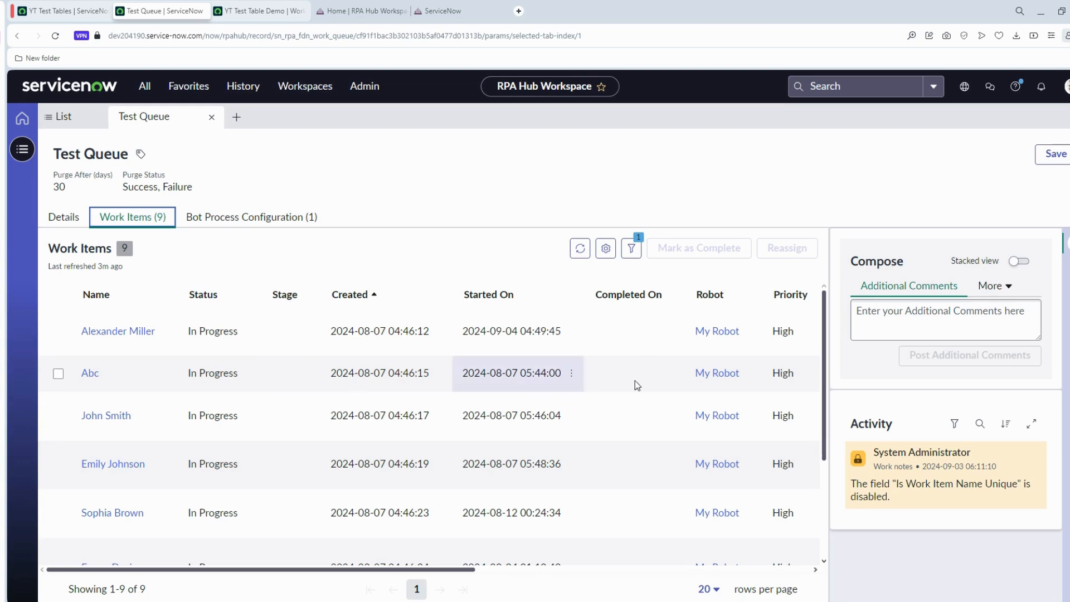
Return to the flow and look at the date options for the work item's SLA without choosing a date
left_click(287, 16)
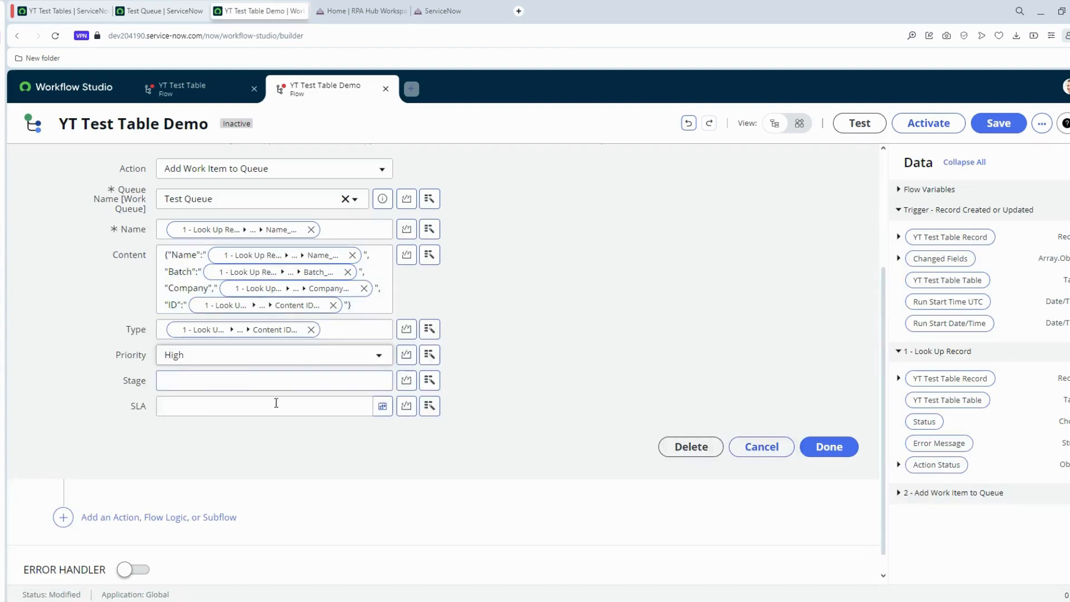
scroll(459, 430, "down", 1)
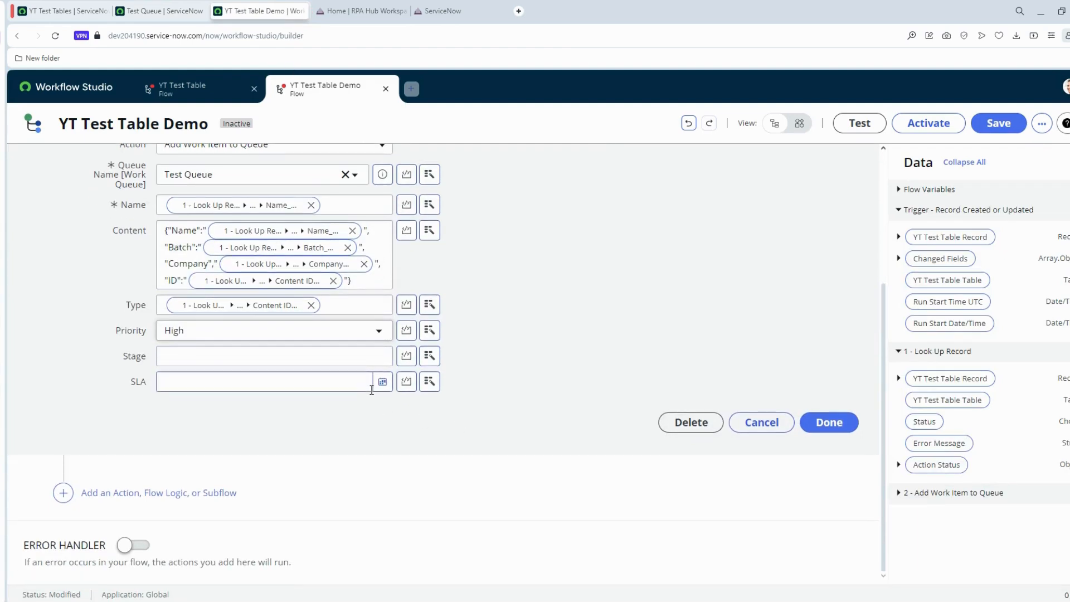
left_click(382, 383)
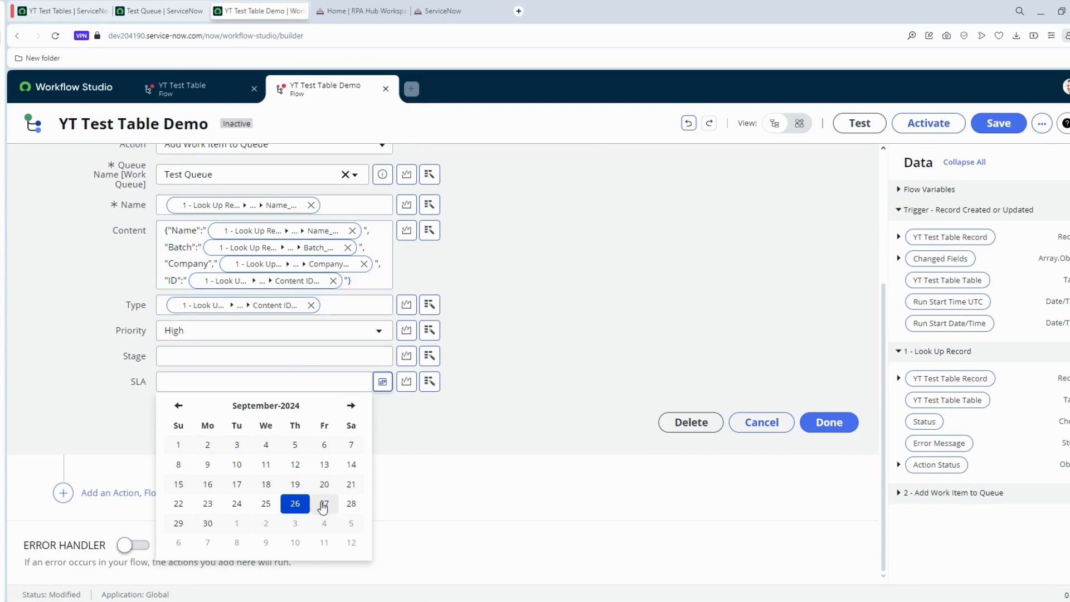
left_click(397, 457)
scroll(389, 473, "up", 3)
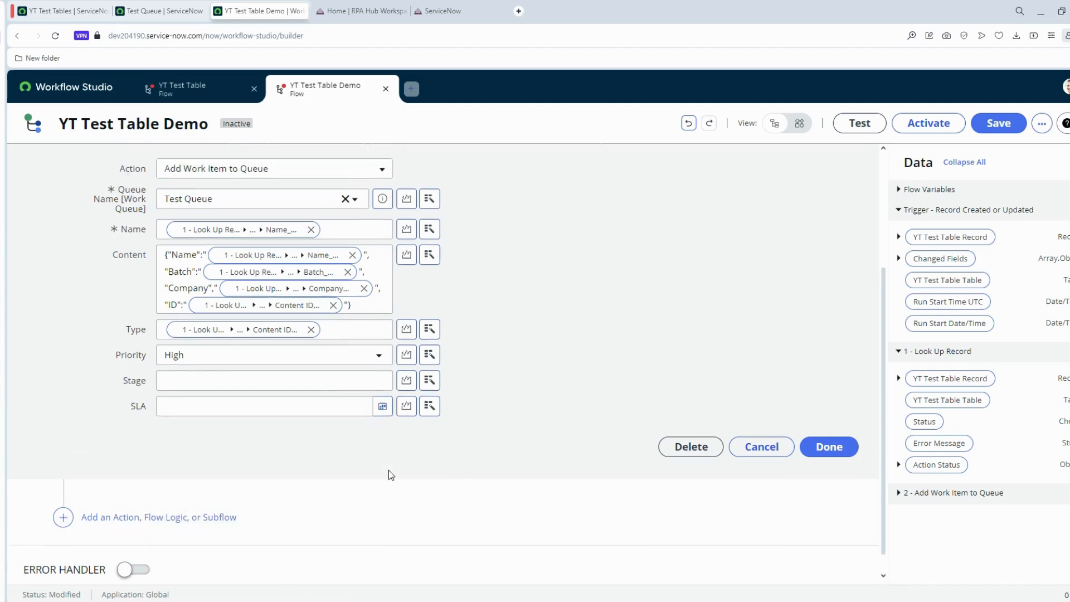
scroll(347, 360, "down", 4)
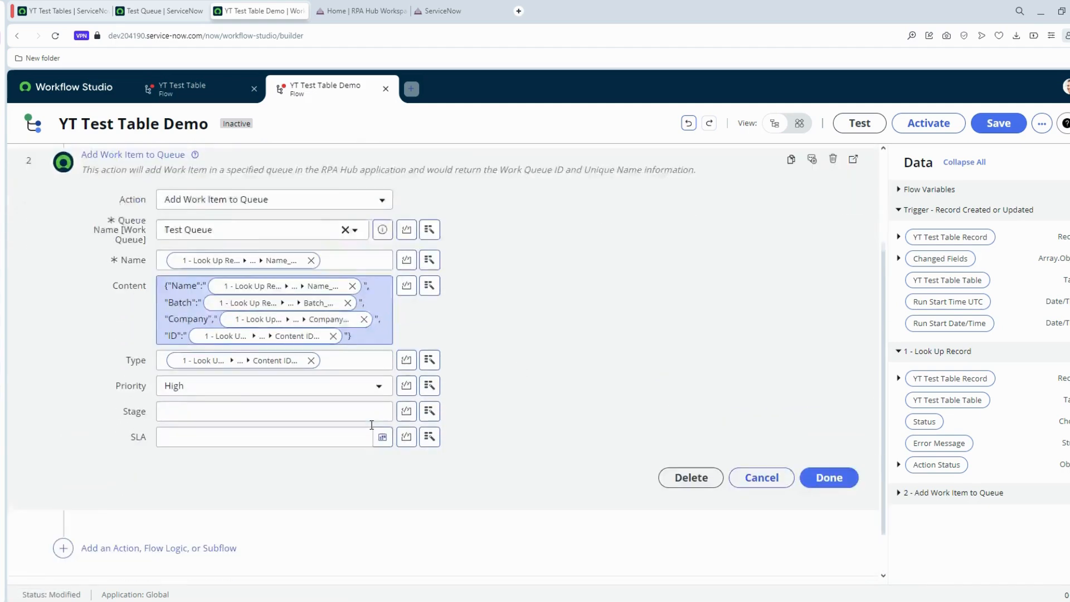
Finish the Add Work Item to Queue action and save the flow
left_click(832, 422)
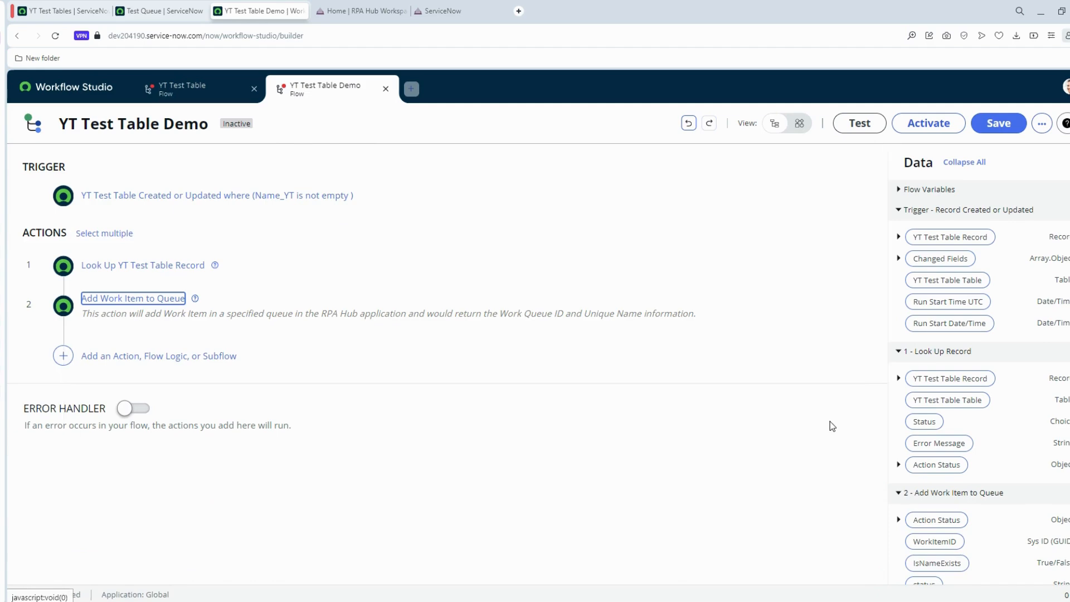
left_click(414, 428)
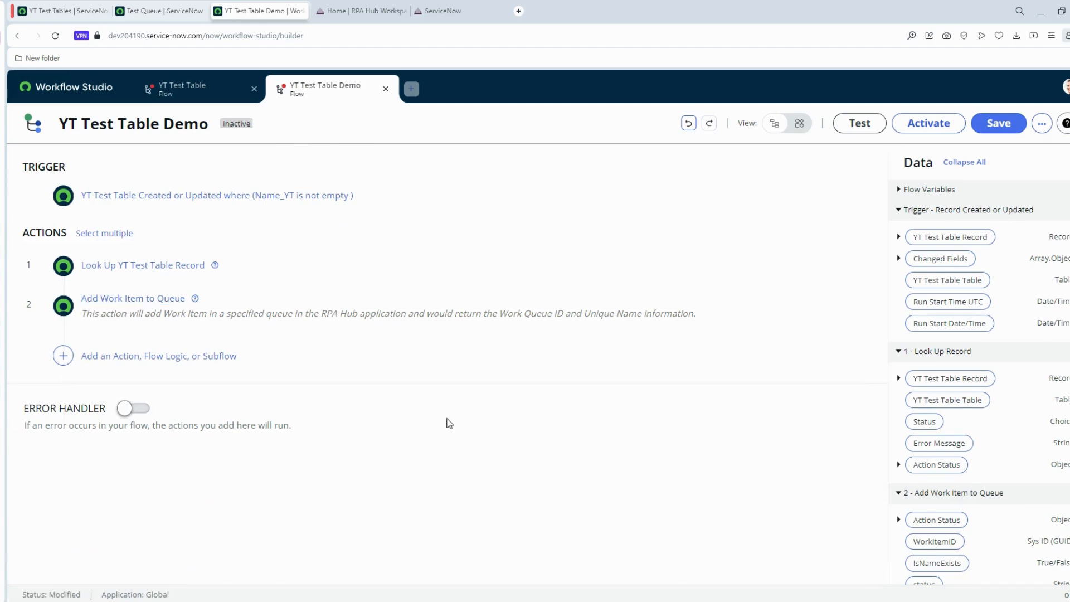
left_click(1009, 127)
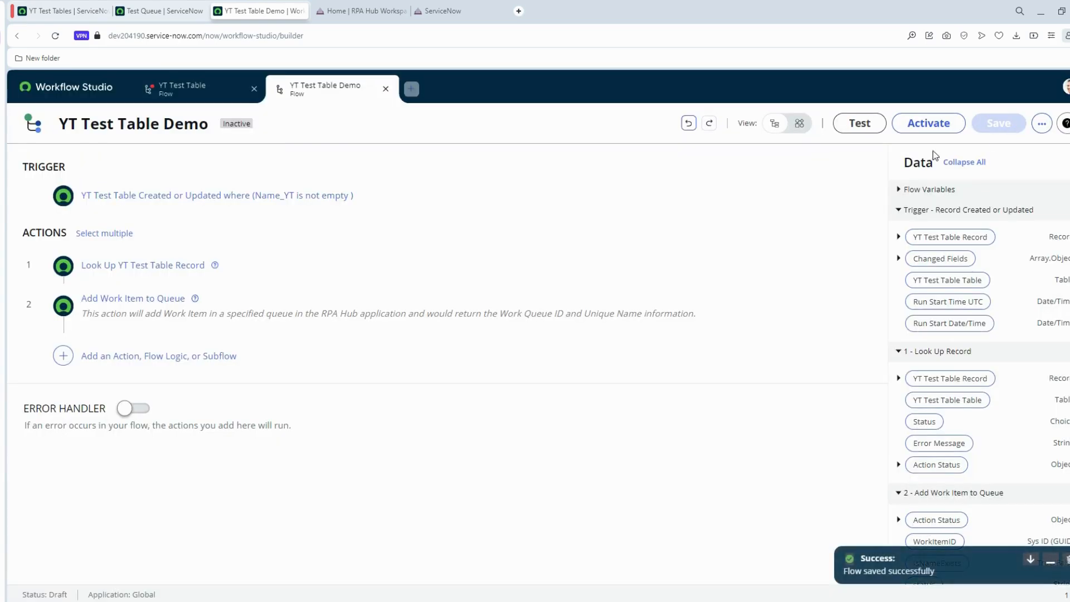
Complete the new YT Test Table record Name A with Company_YT C, Content ID_YT ID and Batch_YT B, and submit it
left_click(61, 11)
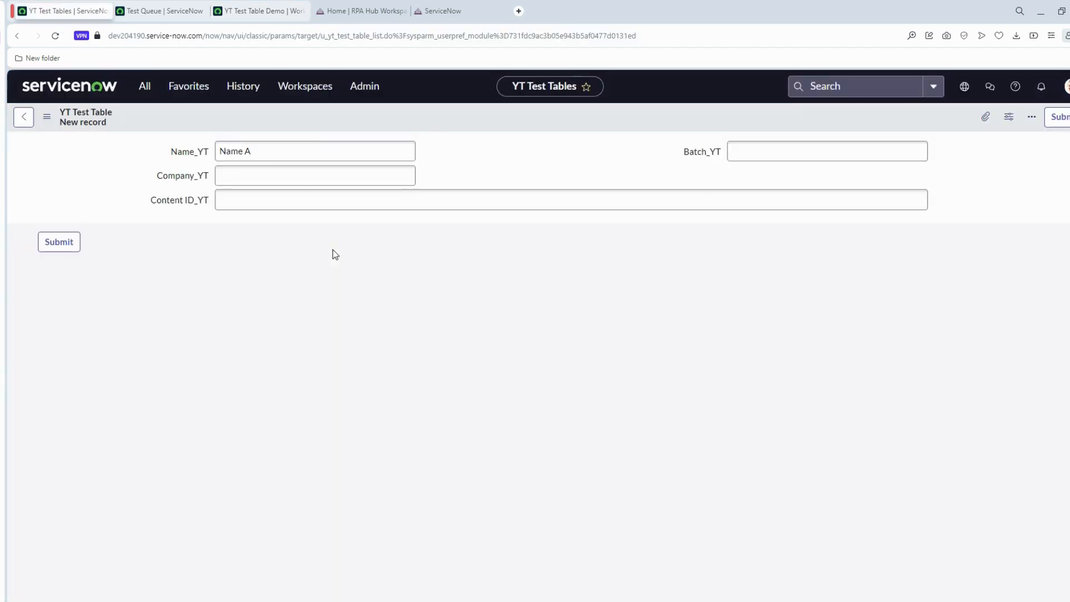
left_click(301, 176)
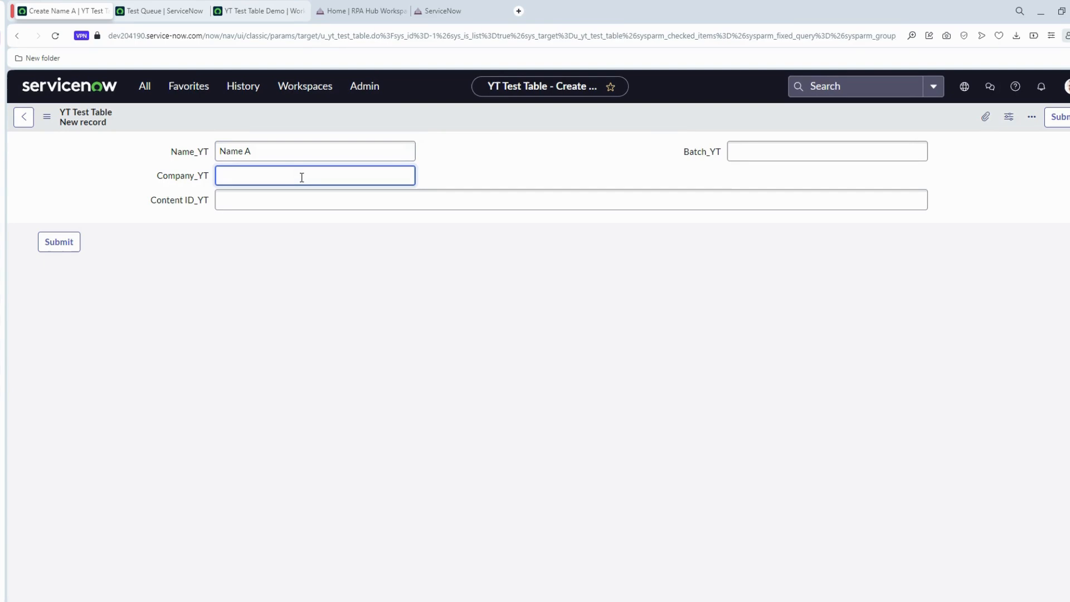
type("C")
left_click(294, 199)
type("ID")
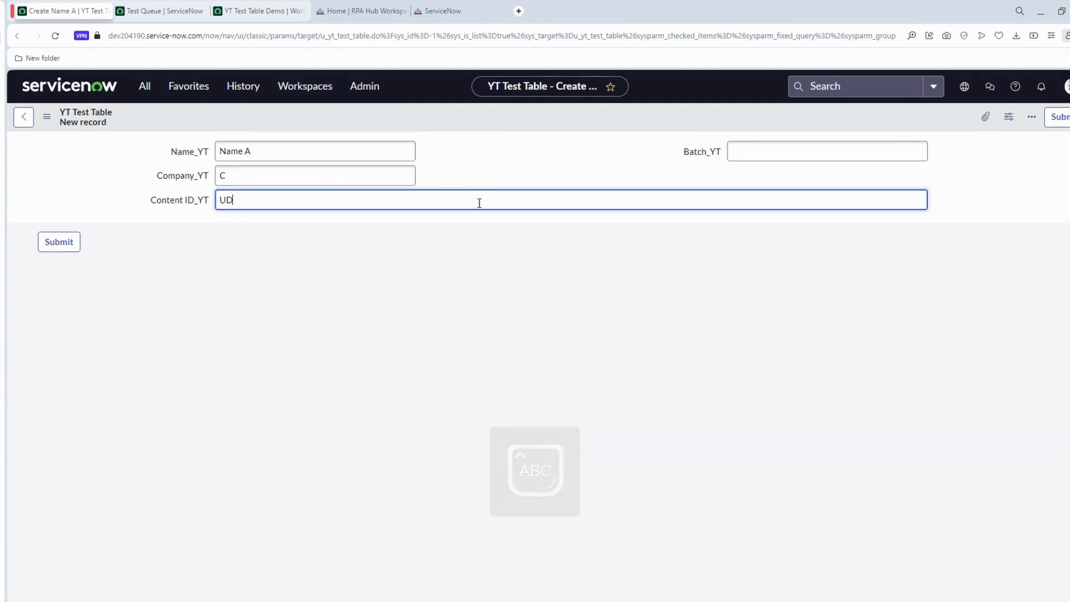
left_click(871, 157)
type("B")
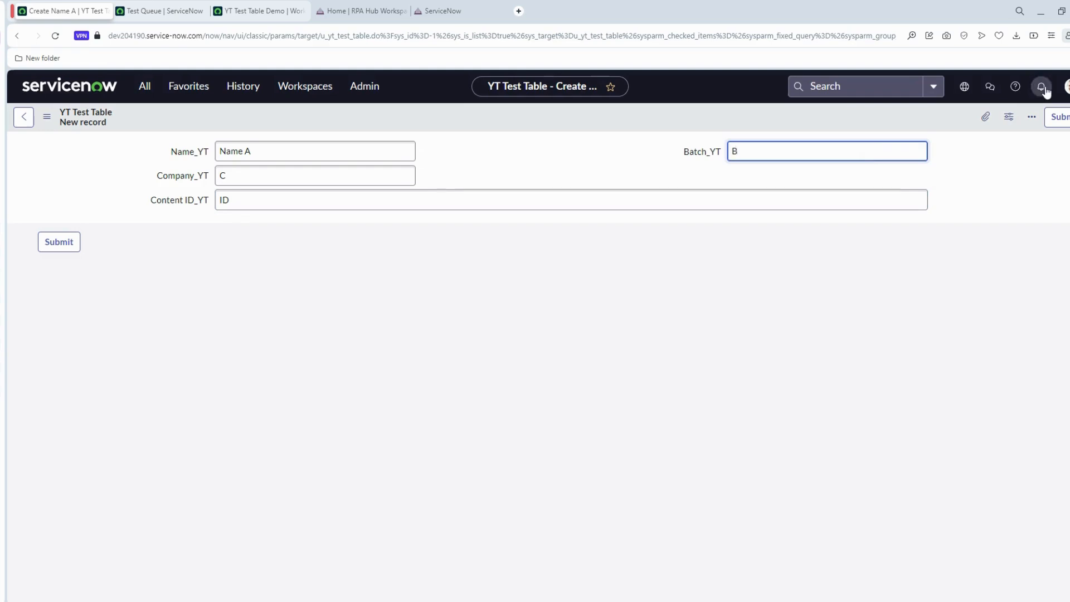
left_click(1058, 117)
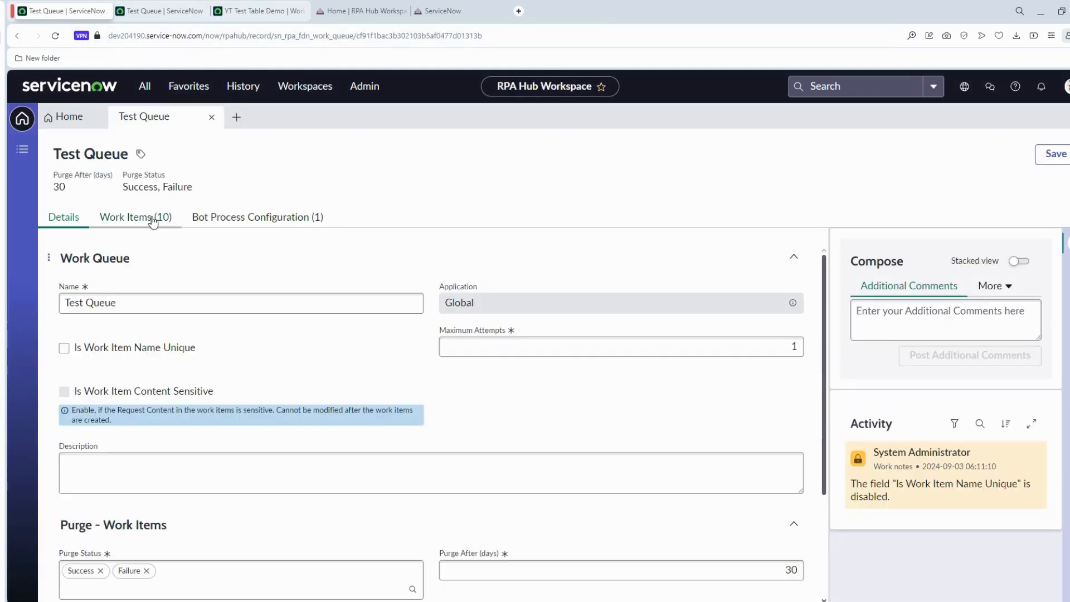
Show the work items of Test Queue, refresh the list and look through it
left_click(158, 216)
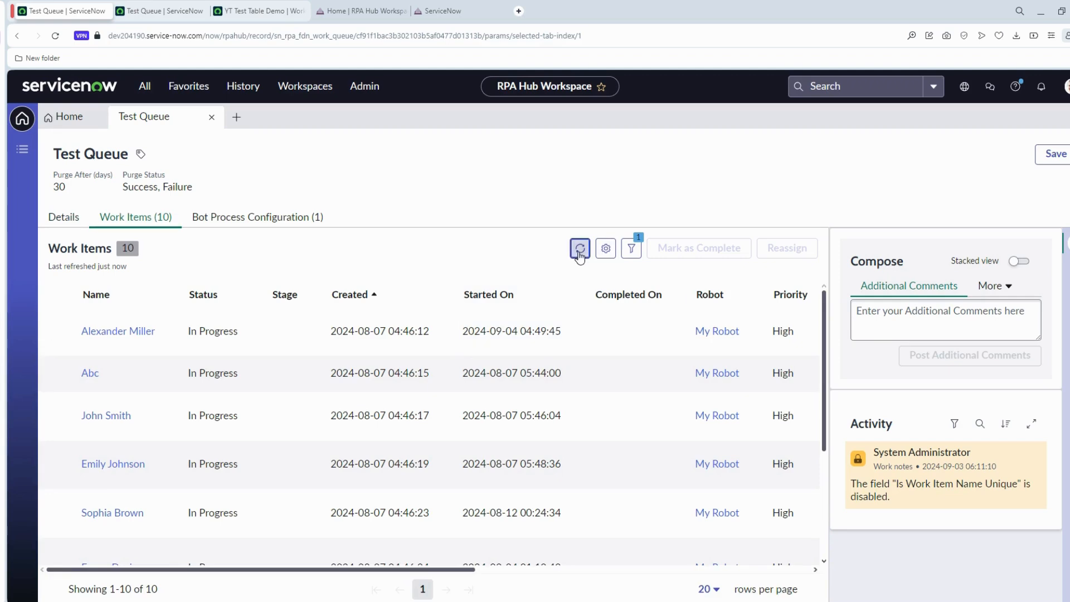
left_click(581, 248)
scroll(452, 434, "down", 3)
scroll(446, 434, "up", 3)
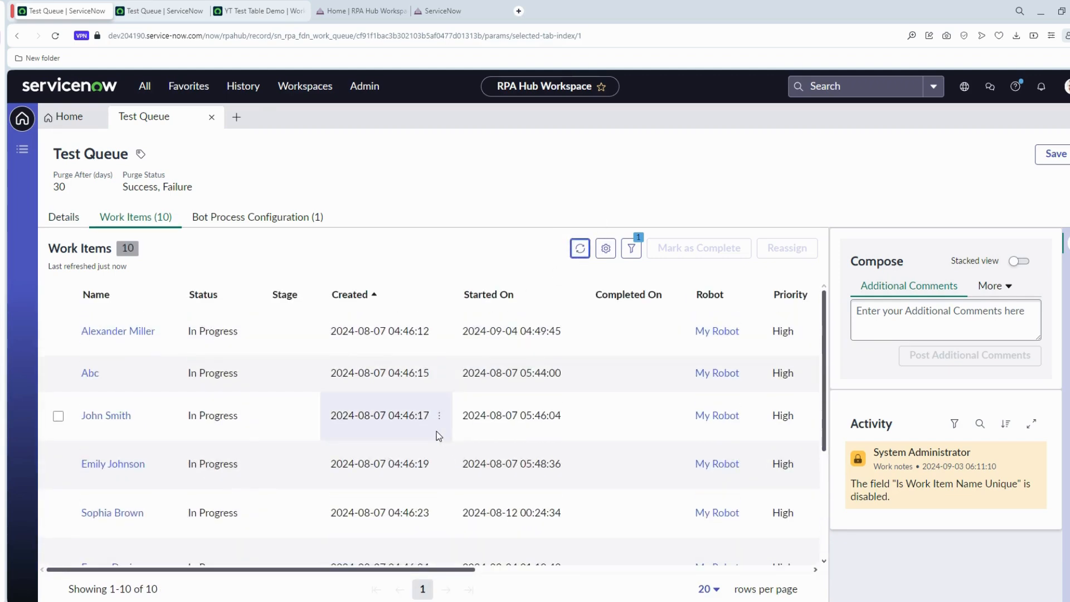
Return to the YT Test Table Demo flow and run a test with the second Name A record
left_click(262, 11)
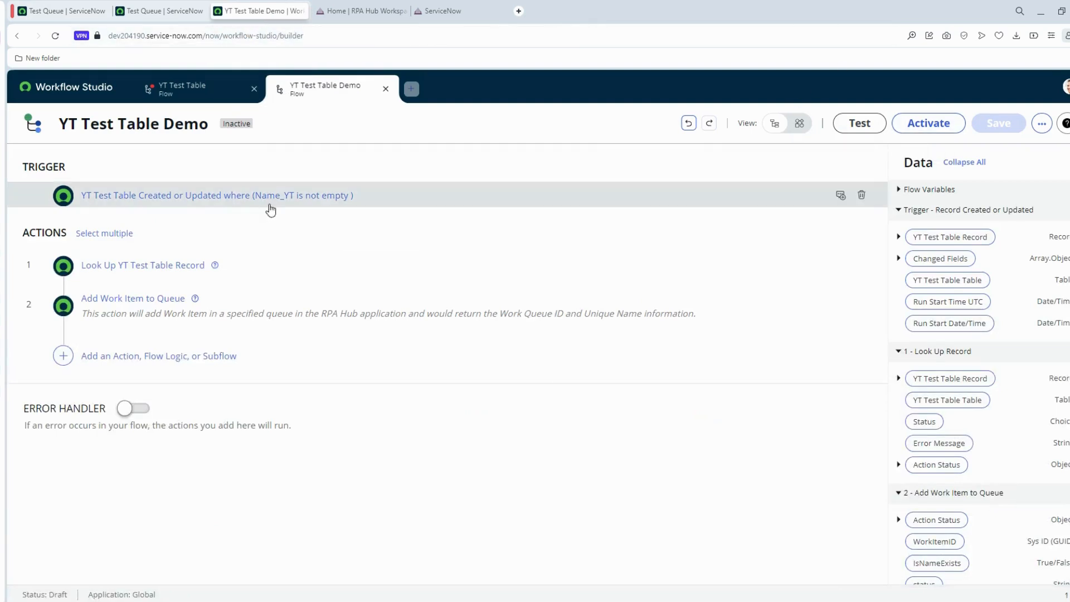
left_click(861, 123)
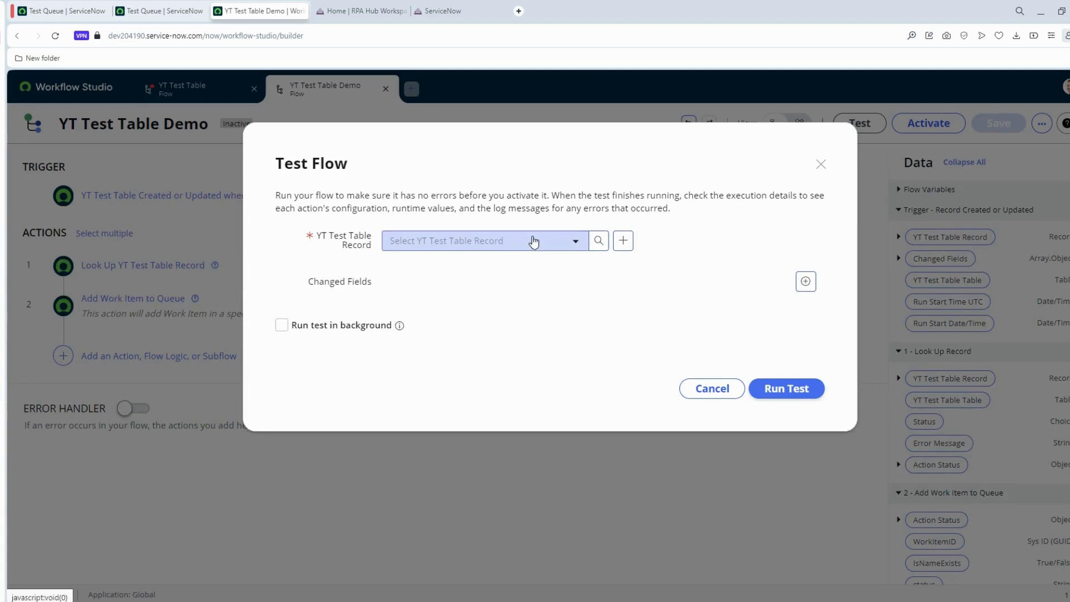
left_click(533, 240)
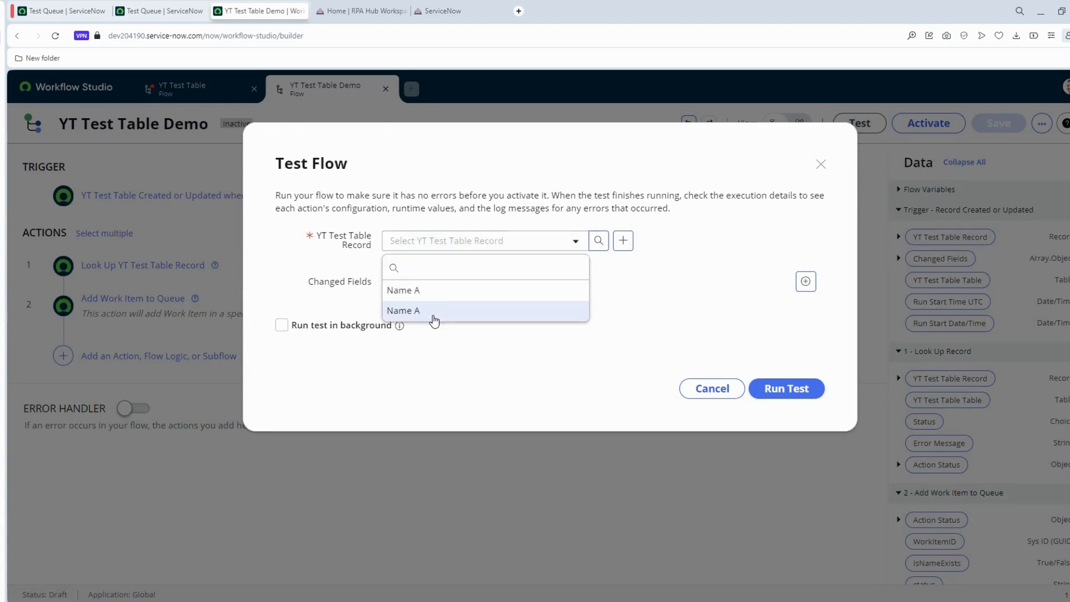
left_click(435, 312)
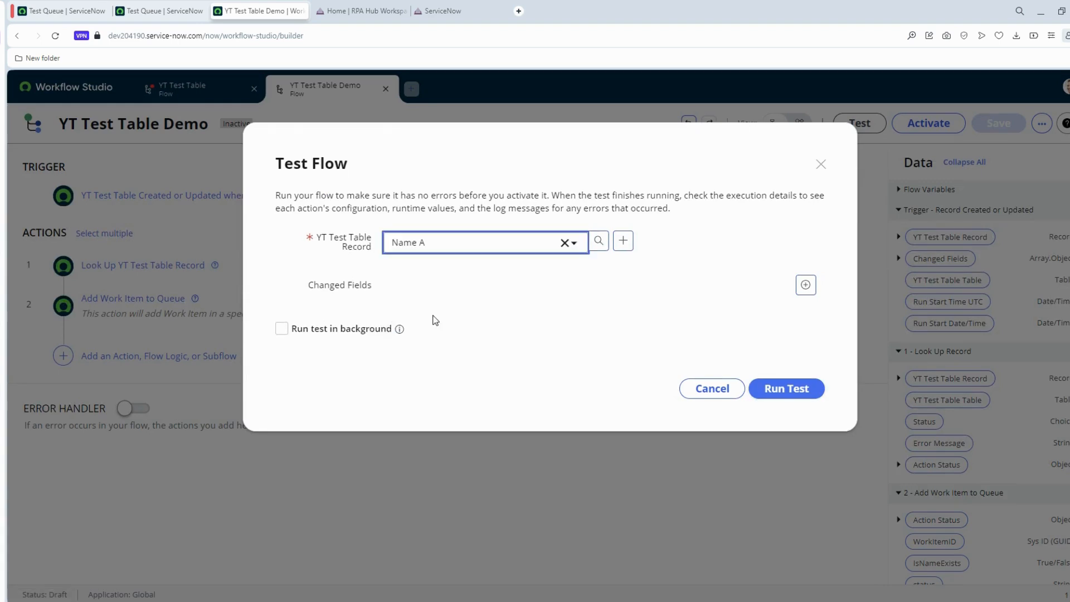
left_click(808, 389)
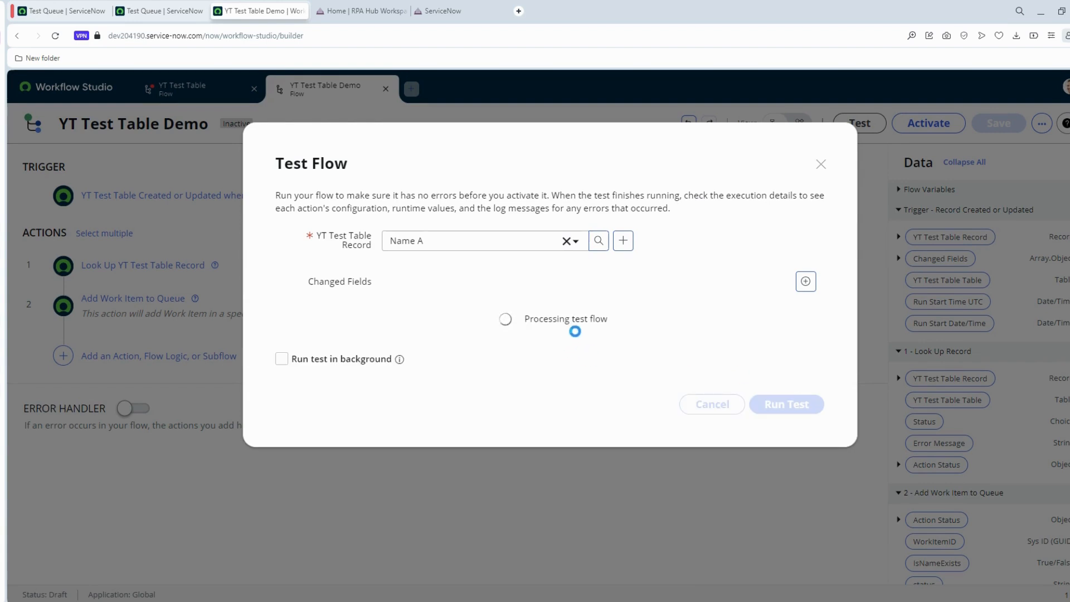
left_click(52, 11)
left_click(258, 11)
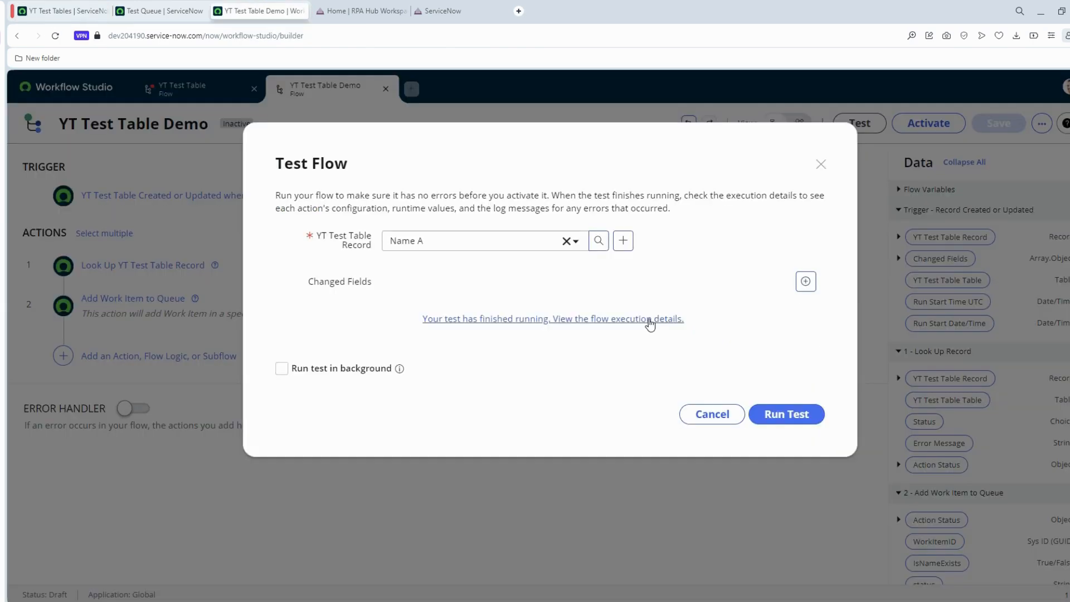
View the test's flow execution details and inspect the trigger's current YT Test Table record
left_click(647, 319)
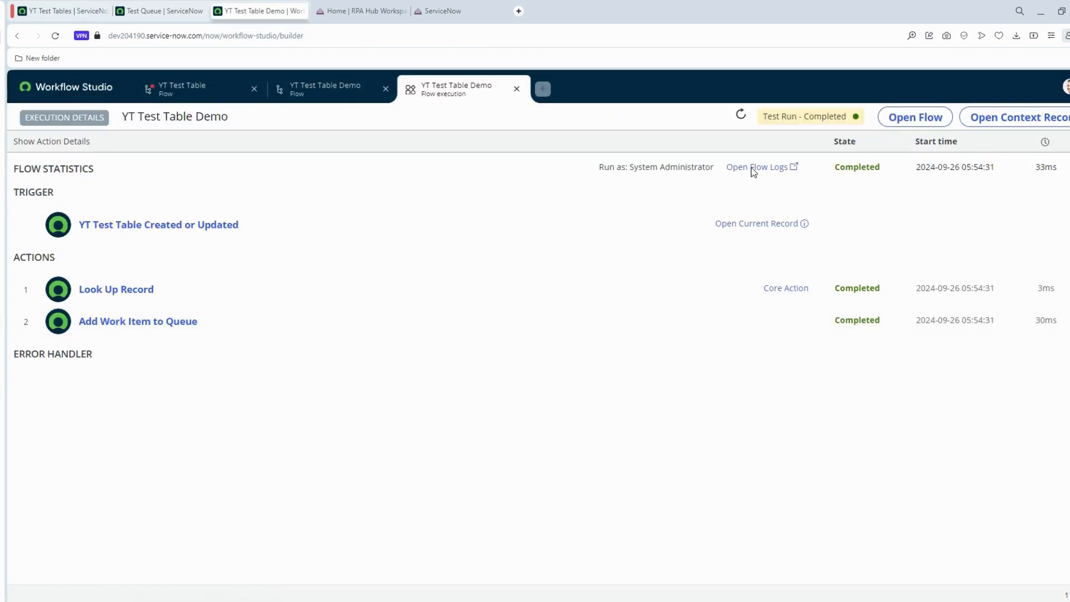
left_click(798, 224)
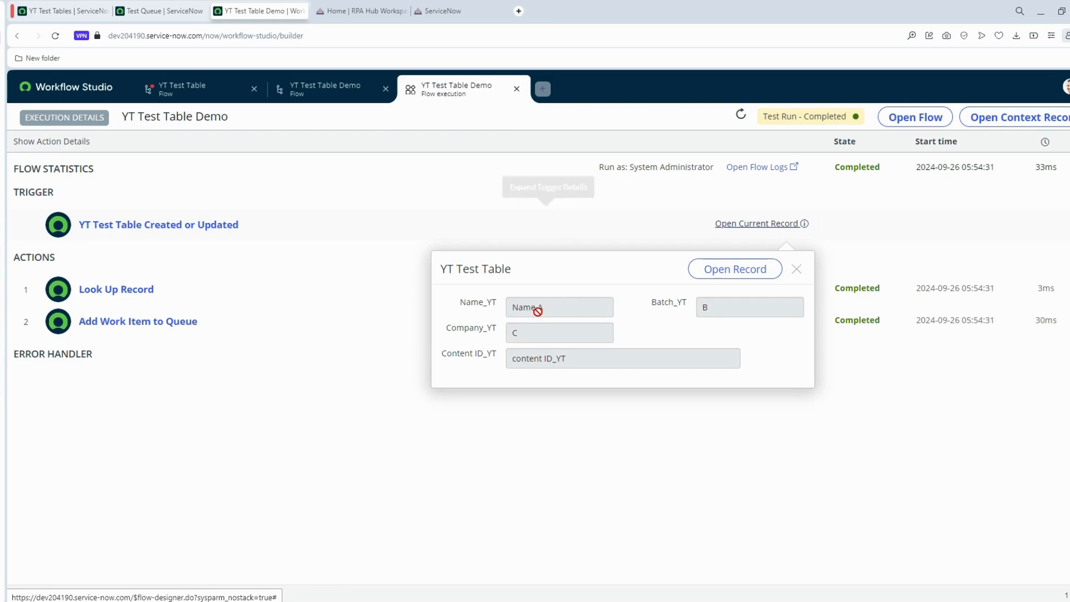
left_click(571, 308)
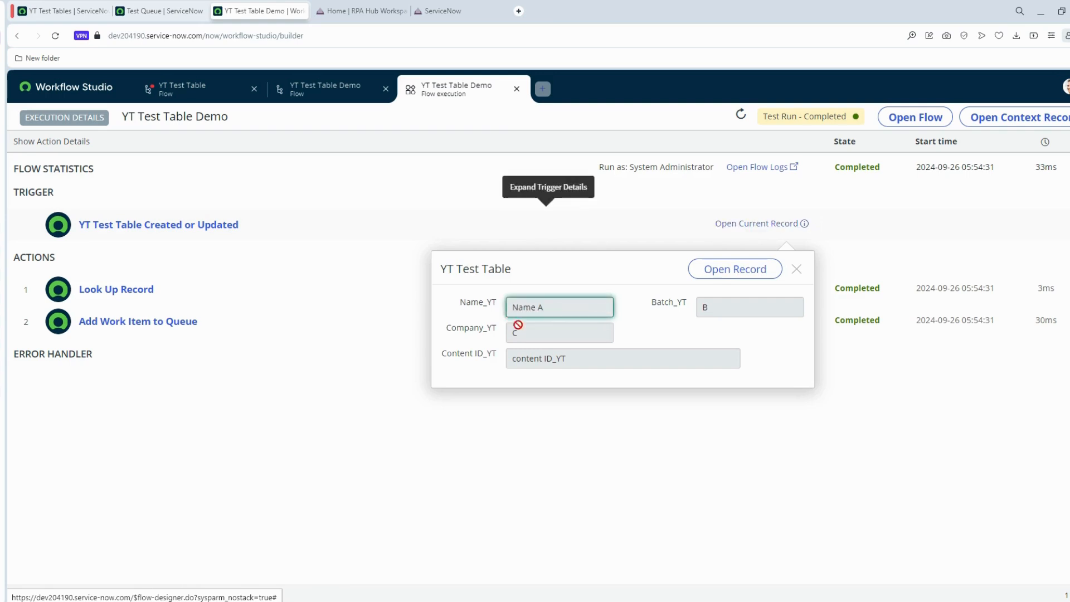
left_click(813, 449)
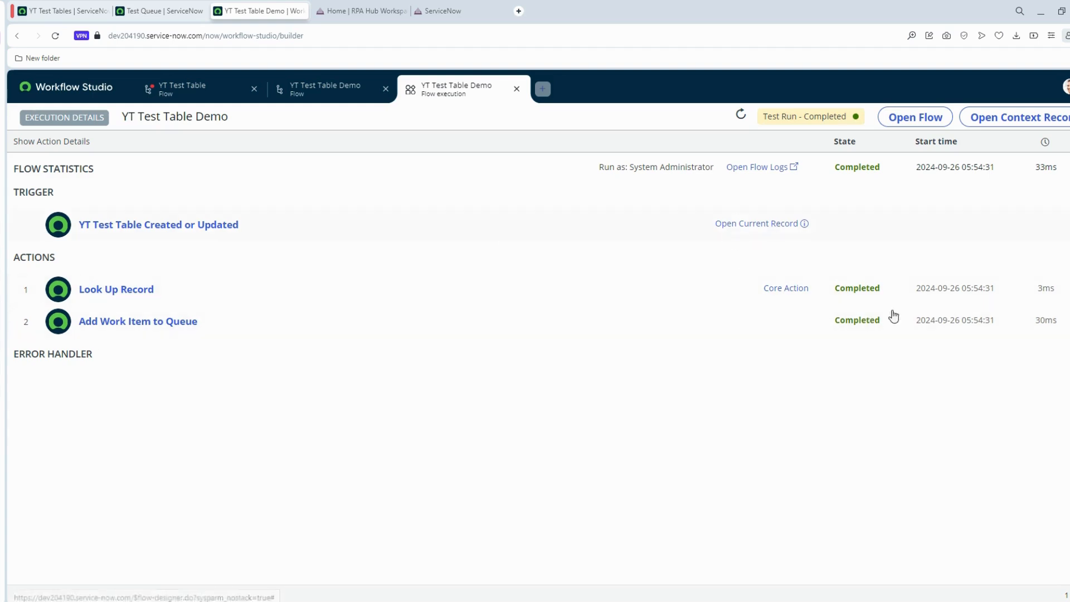
Refresh the Test Queue work items, sort them by Created with the newest first, and inspect the latest item's creation time
left_click(156, 11)
left_click(580, 249)
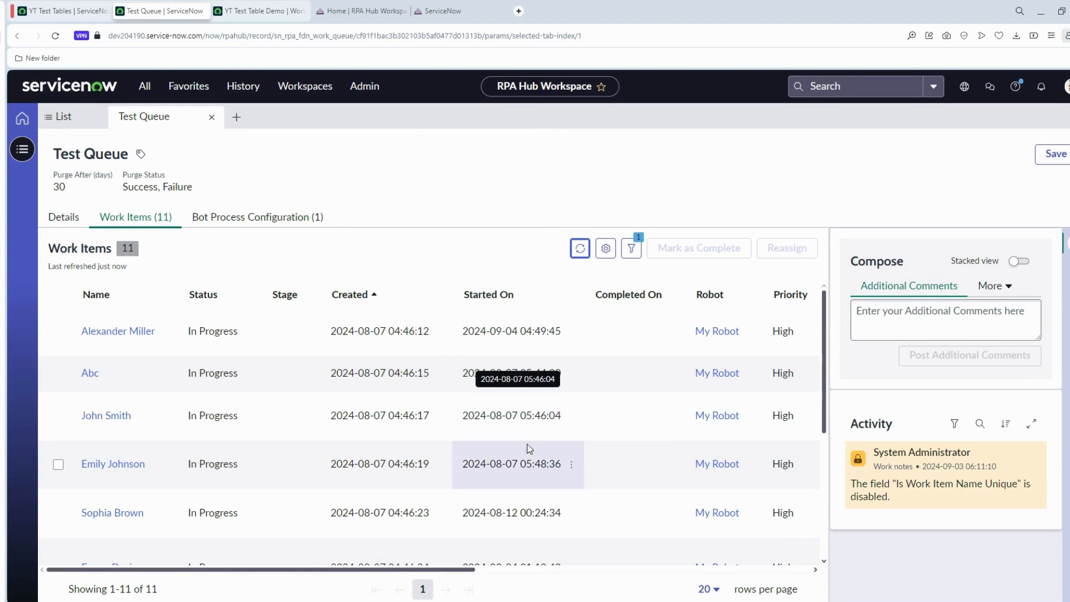
left_click(368, 303)
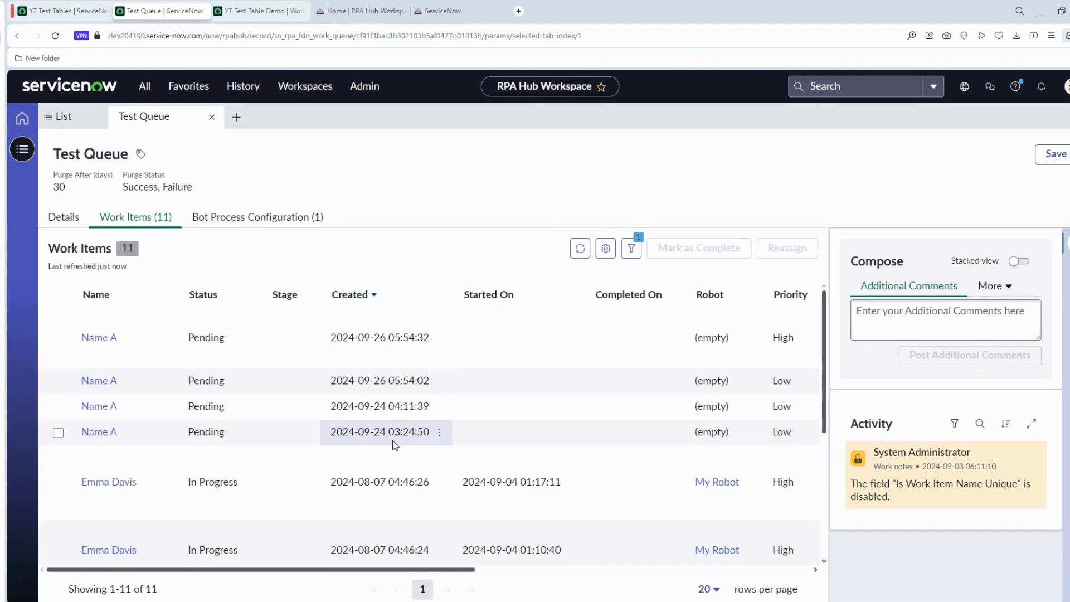
double_click(349, 341)
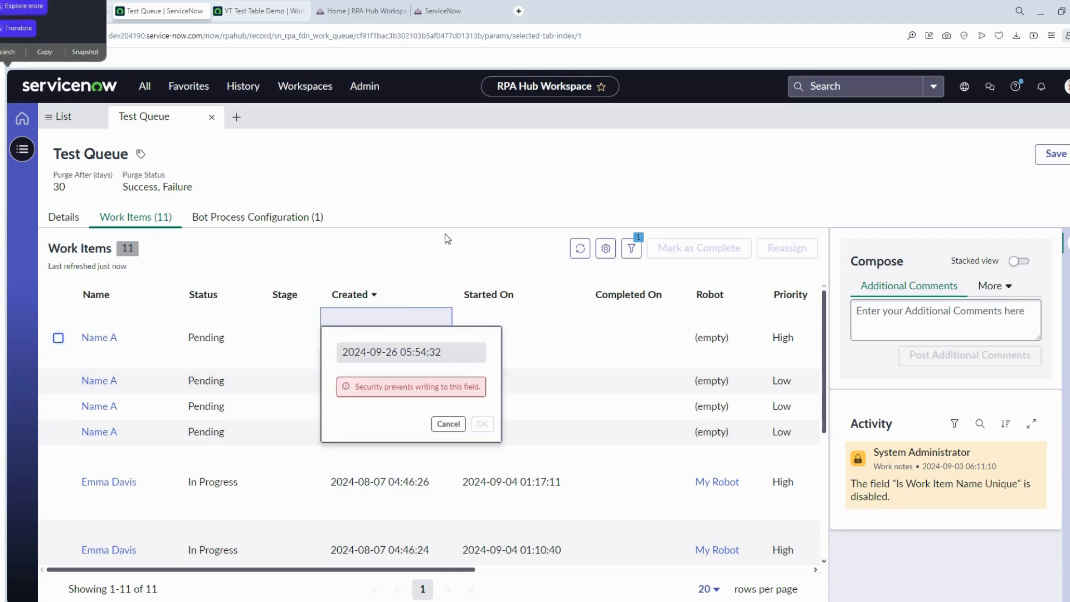
key("Escape")
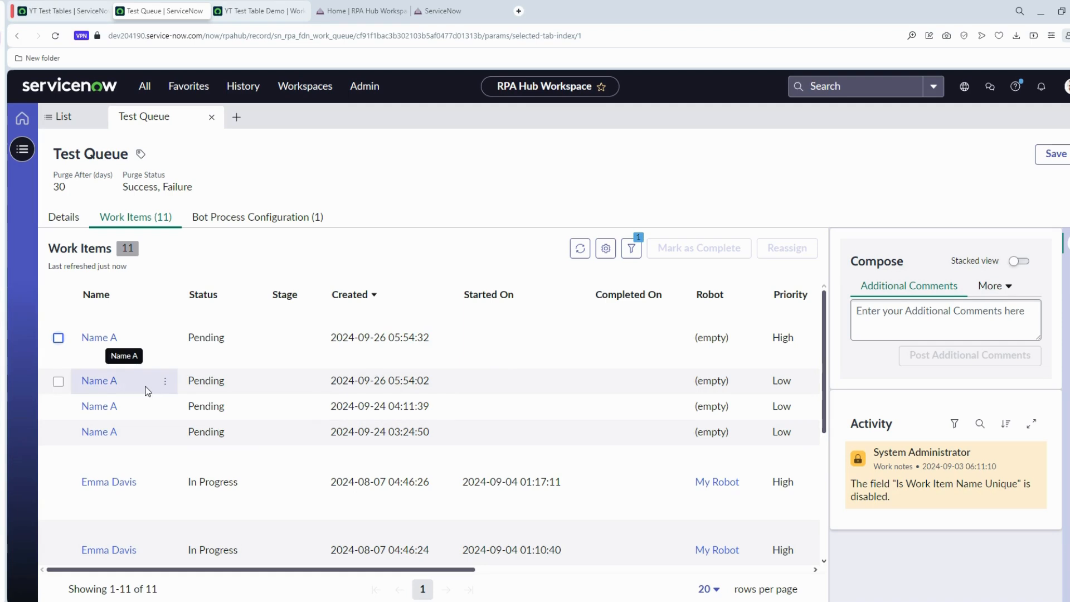
Return to the YT Test Table Demo flow and activate it
left_click(281, 17)
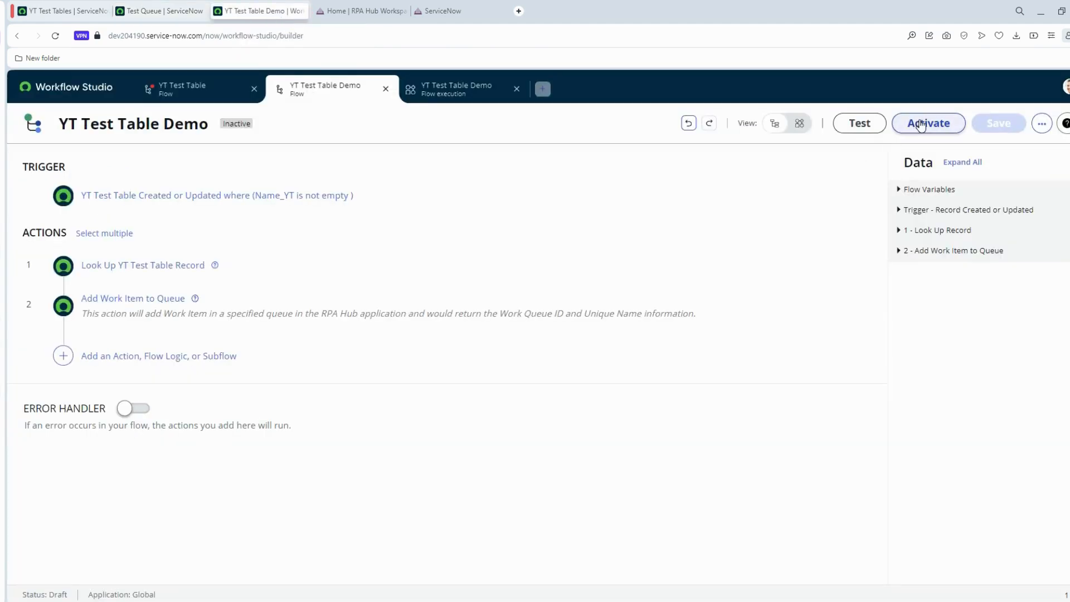
left_click(188, 13)
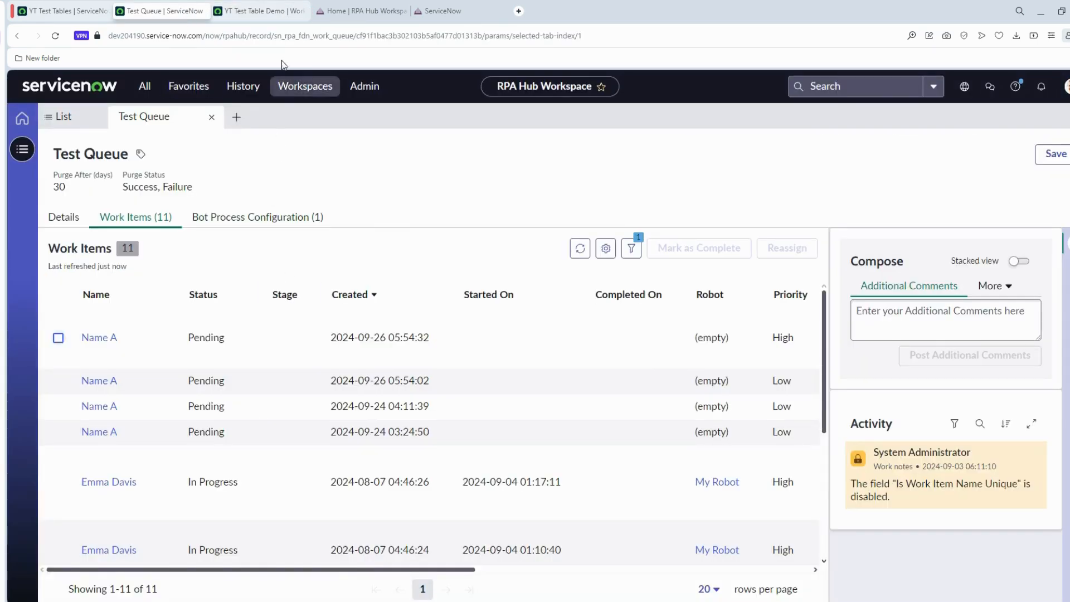
left_click(269, 17)
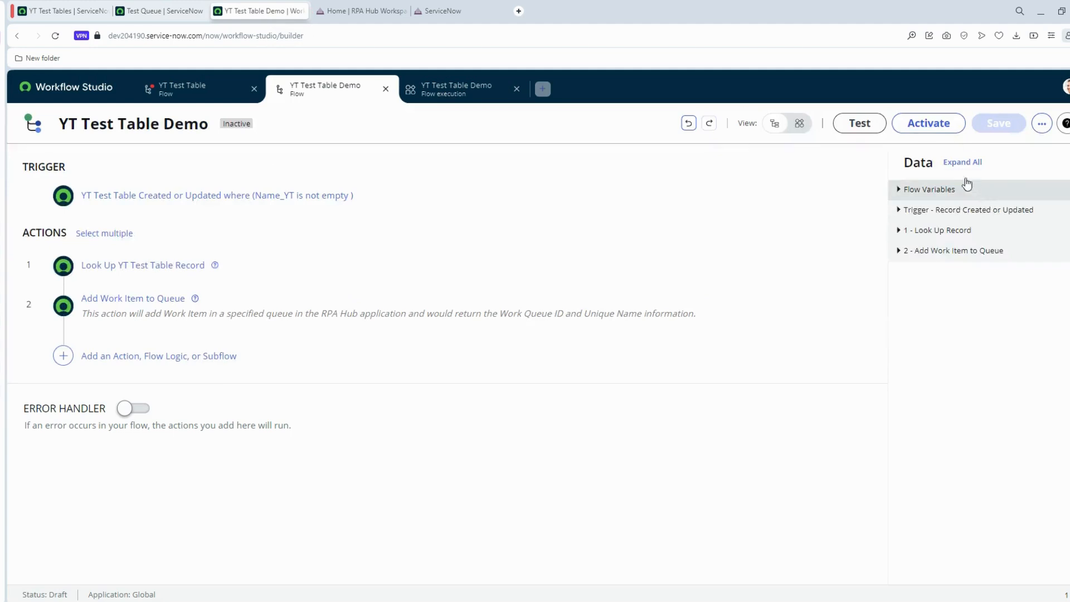
left_click(930, 123)
left_click(677, 290)
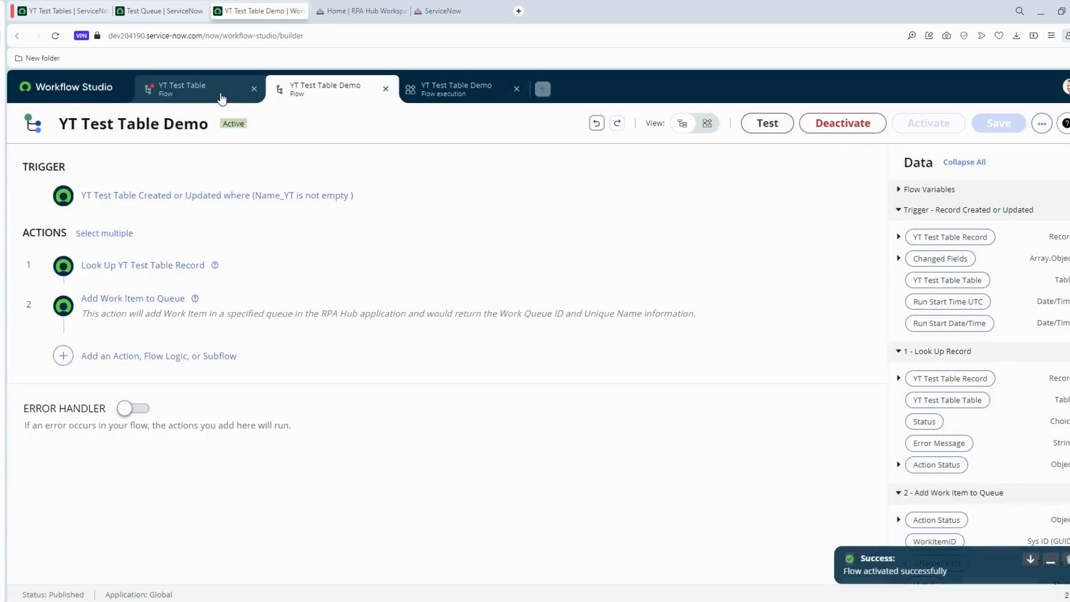
Start a new record in the YT Test Table and set its Name_YT to ABC
left_click(221, 98)
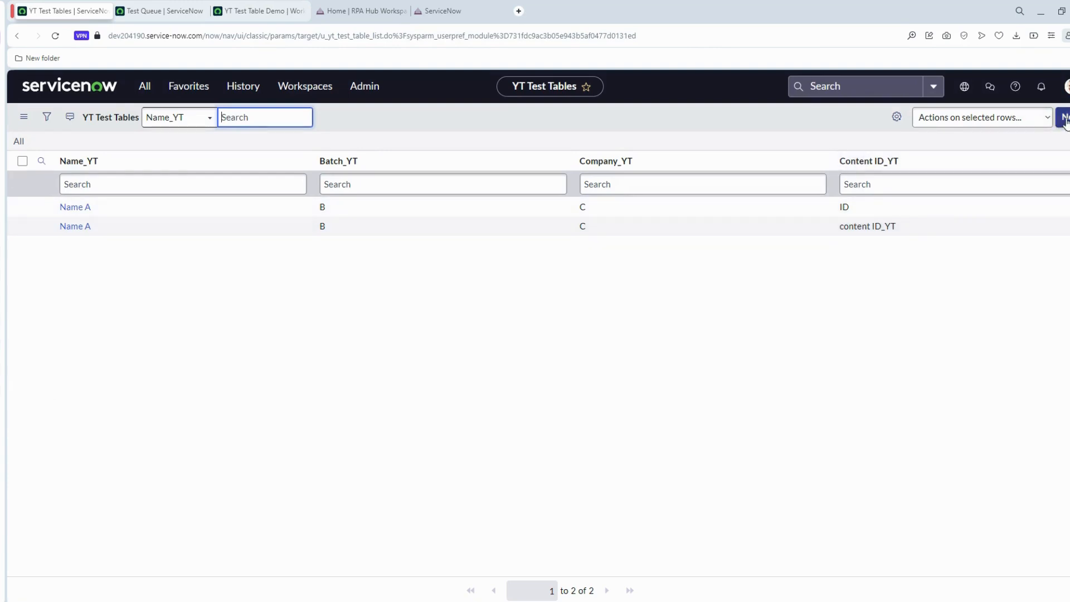
left_click(1063, 118)
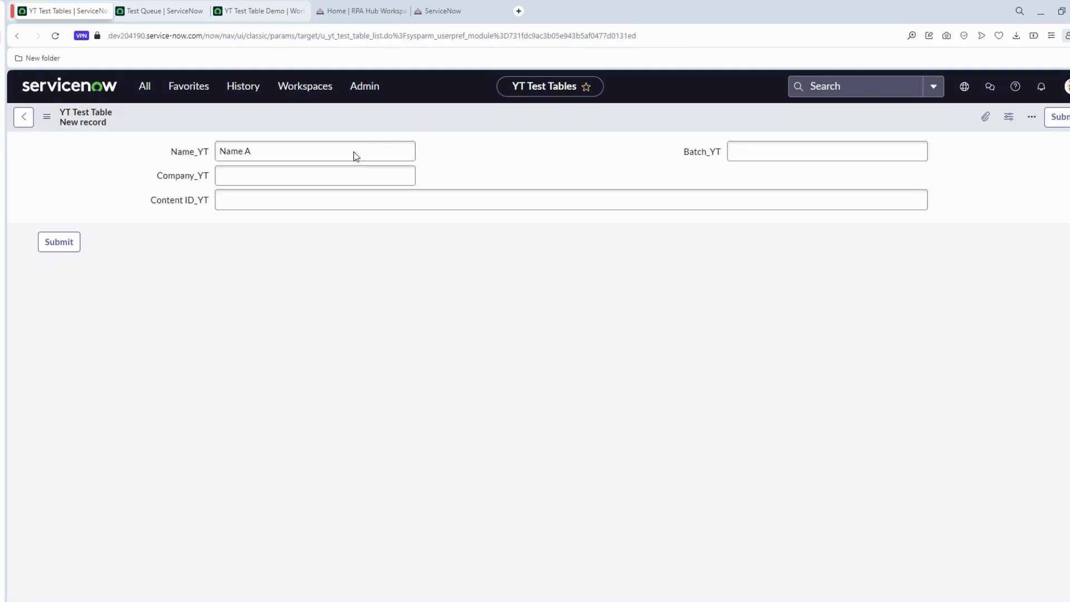
triple_click(267, 155)
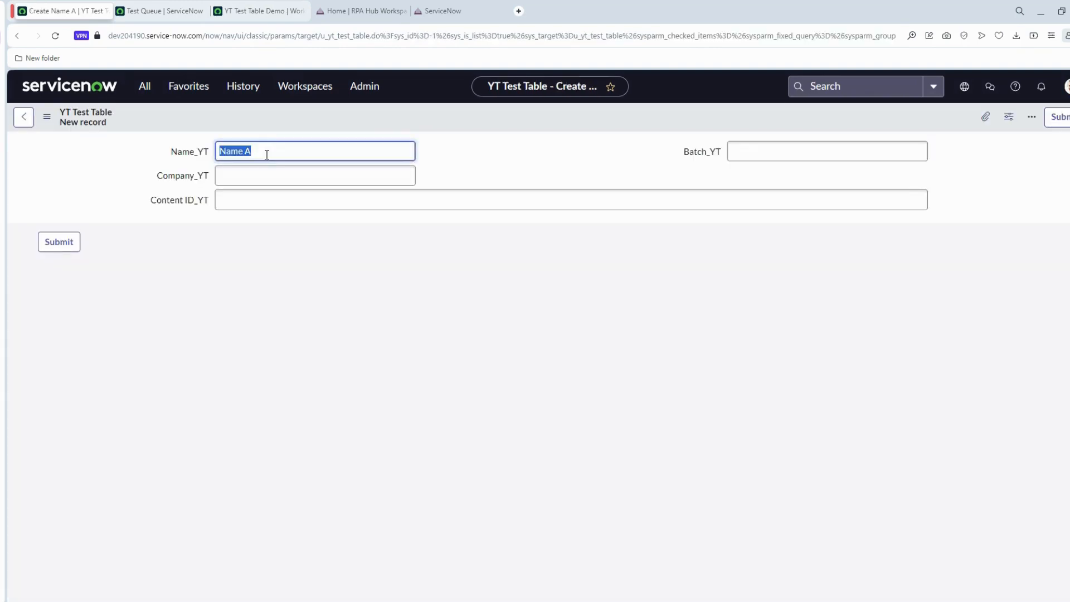
left_click(267, 155)
left_click(180, 151)
key("Caps_Lock")
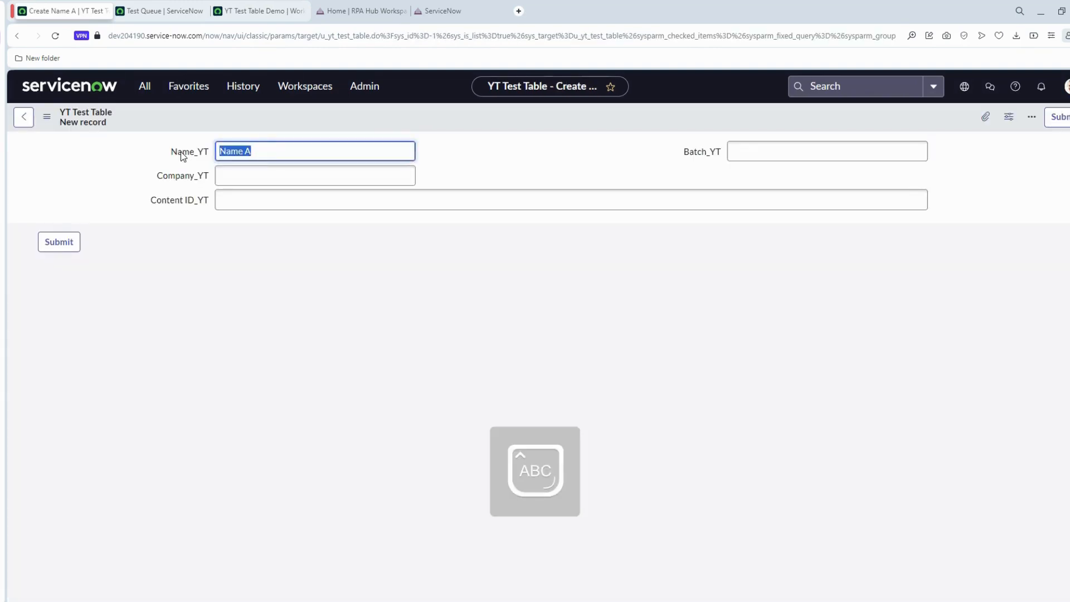
type("ABC")
Fill in Company_YT as DEF, Content ID_YT as GHI and Batch_YT as JKL, and submit the new record
left_click(278, 175)
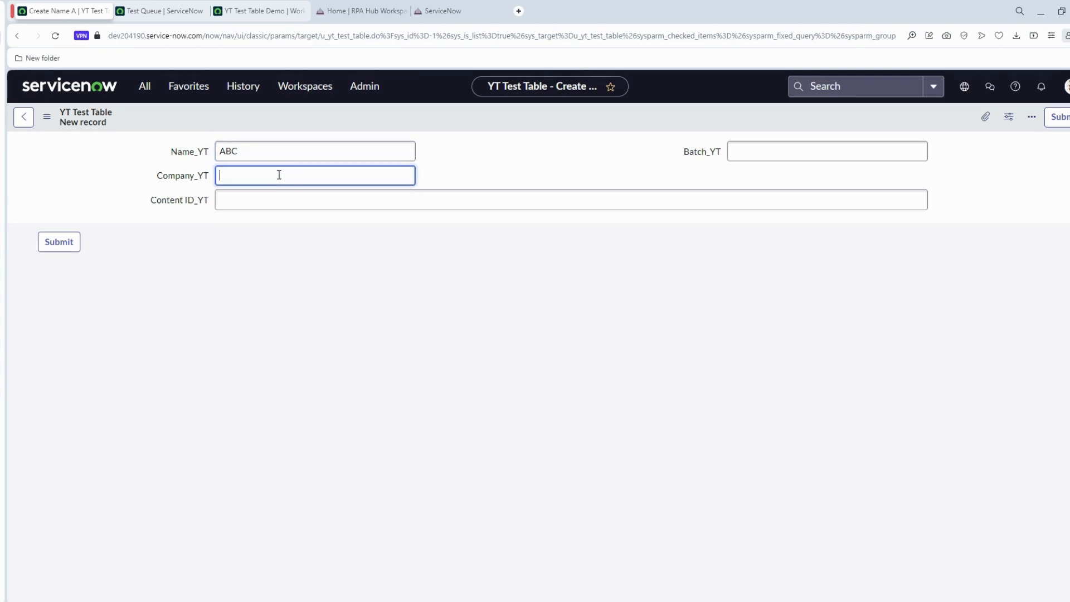
left_click(278, 202)
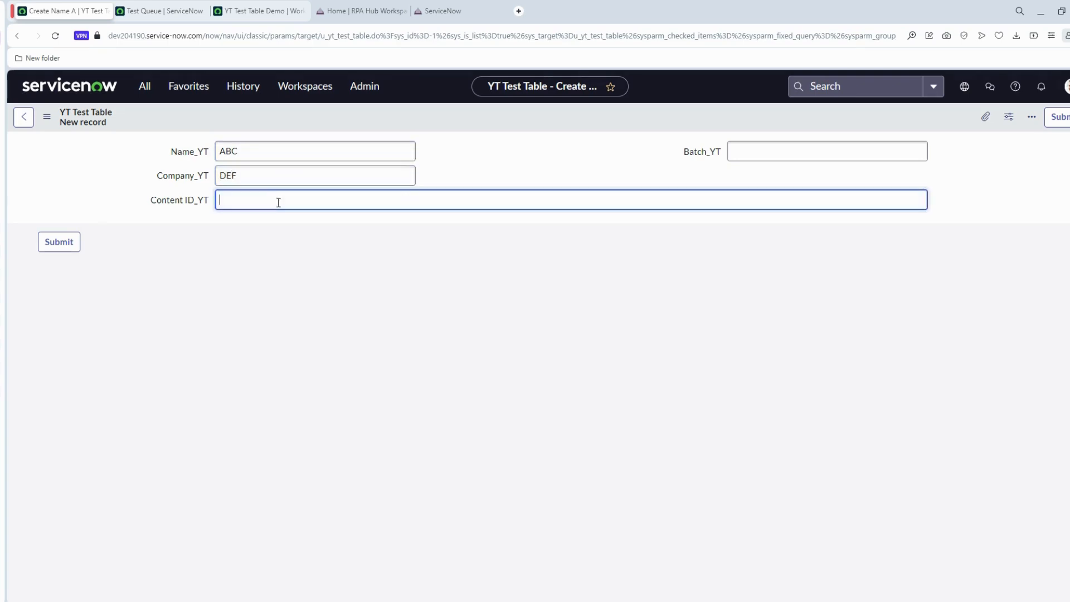
type("GHI")
left_click(756, 144)
type("JKL")
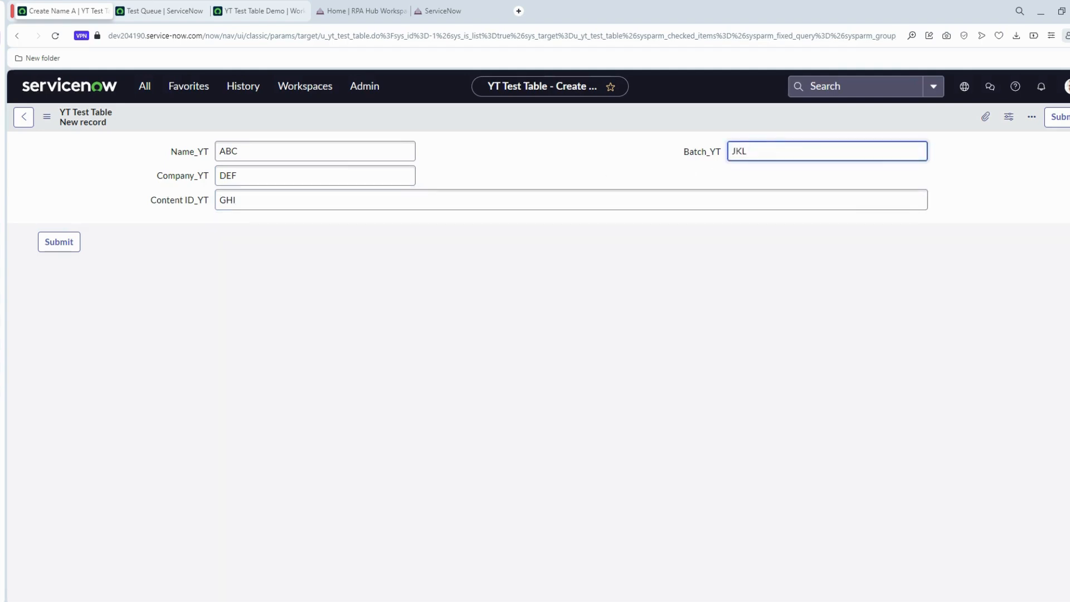
left_click(1056, 117)
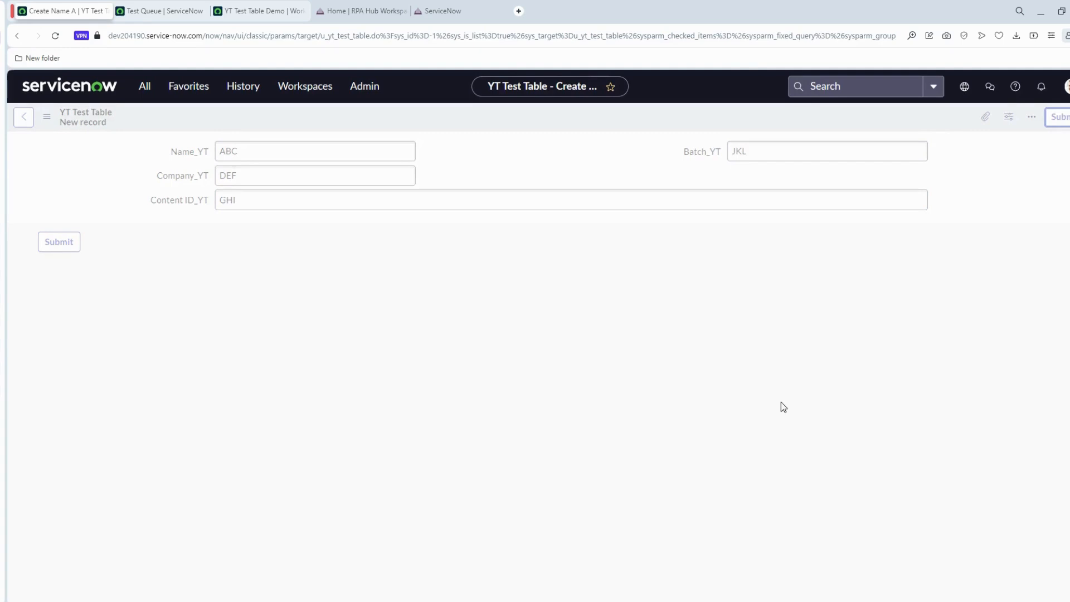
Return to Test Queue and refresh its work items to check for the new record's item
left_click(244, 11)
left_click(163, 11)
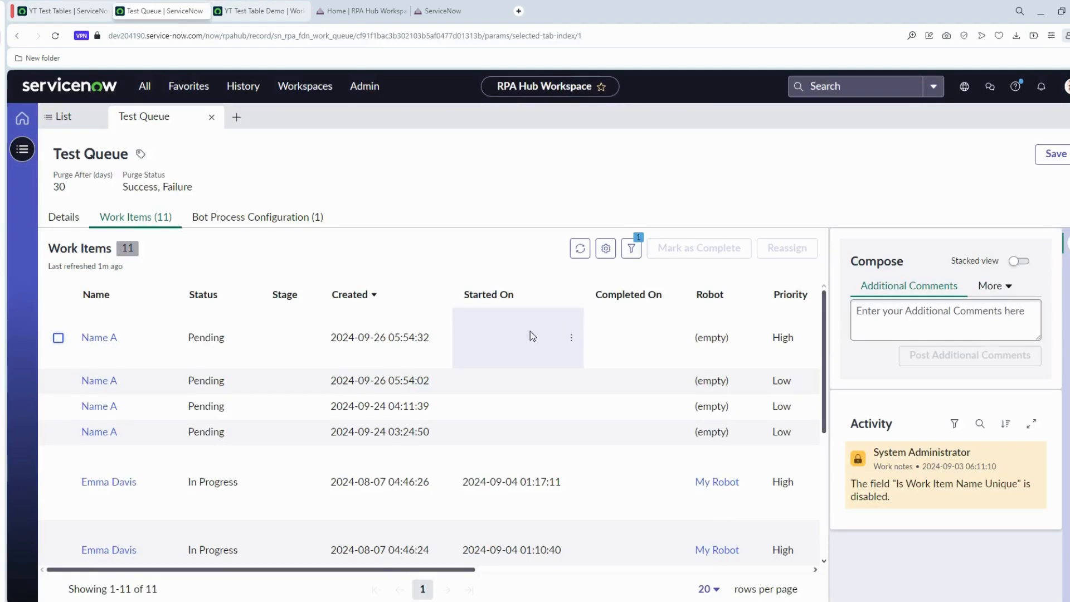
left_click(580, 248)
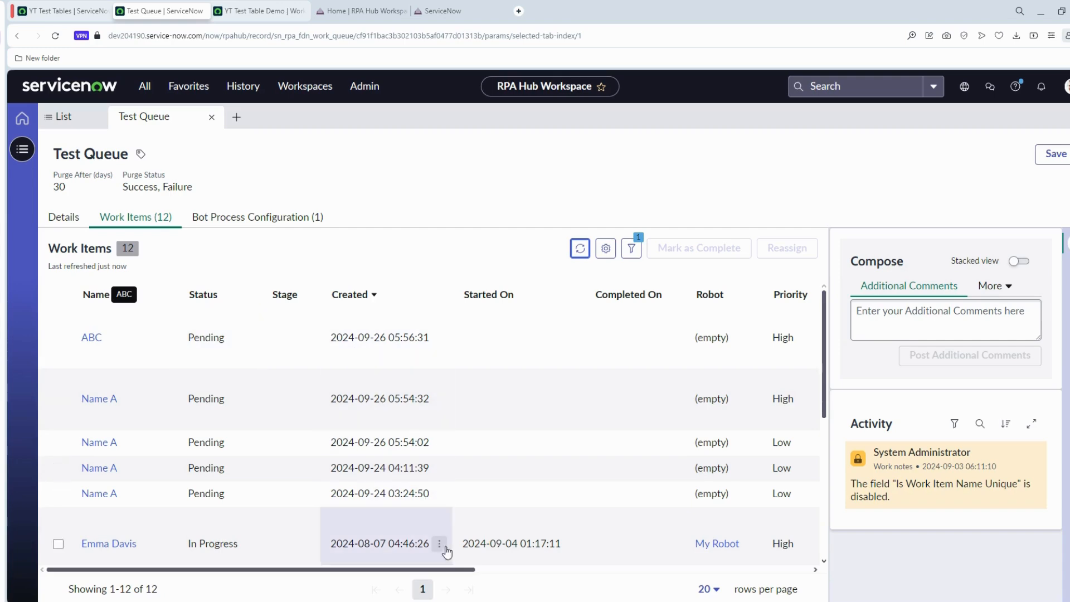
mouse_move(454, 569)
left_mouse_down()
mouse_move(707, 570)
mouse_move(441, 569)
left_mouse_up()
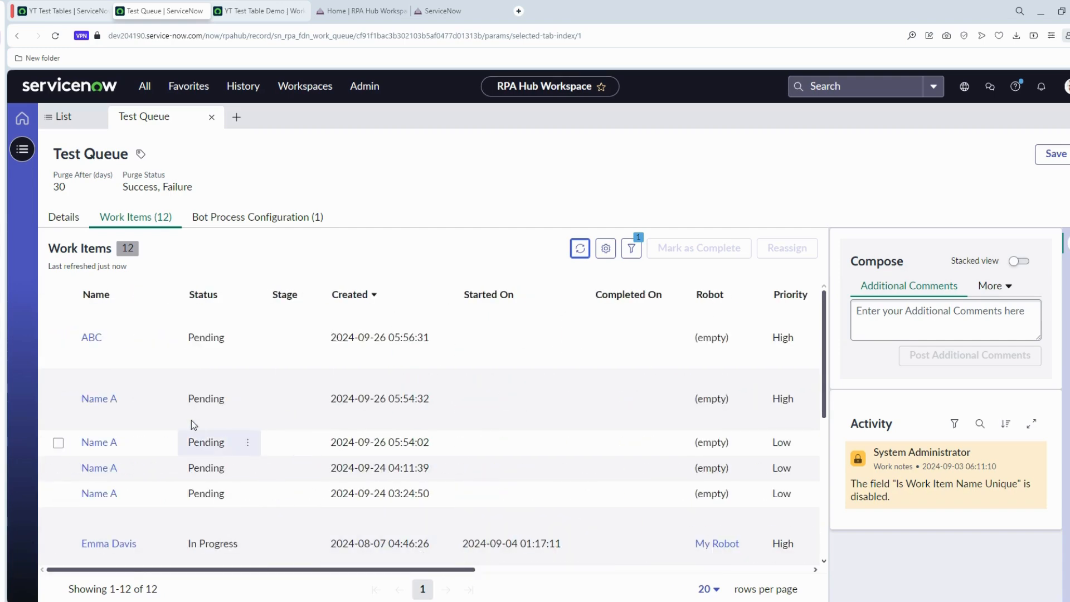
Open the ABC work item and examine the JSON in its Request Content
left_click(90, 339)
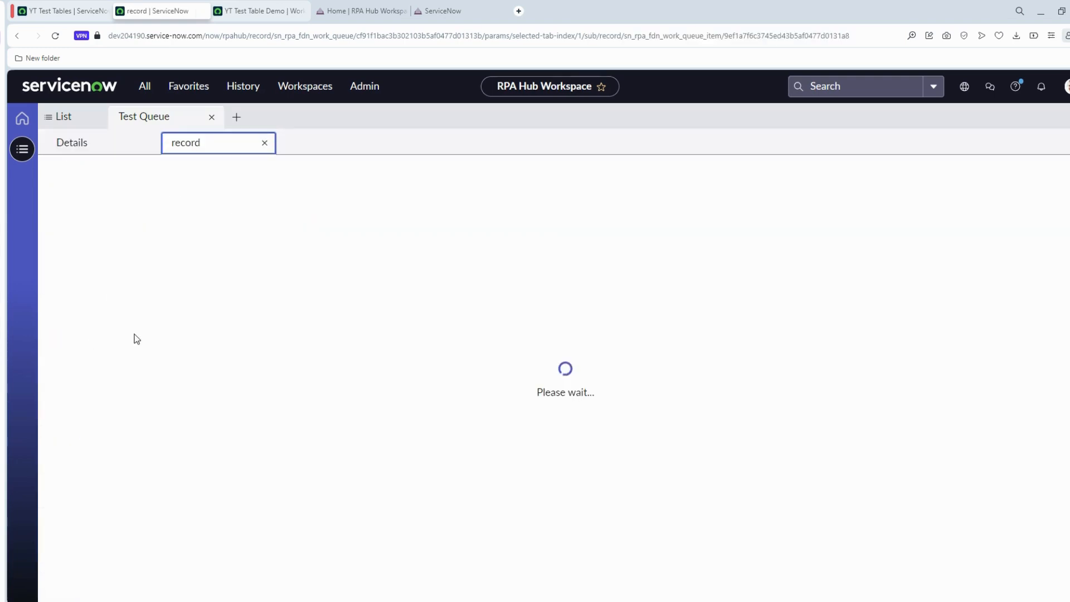
scroll(365, 438, "down", 5)
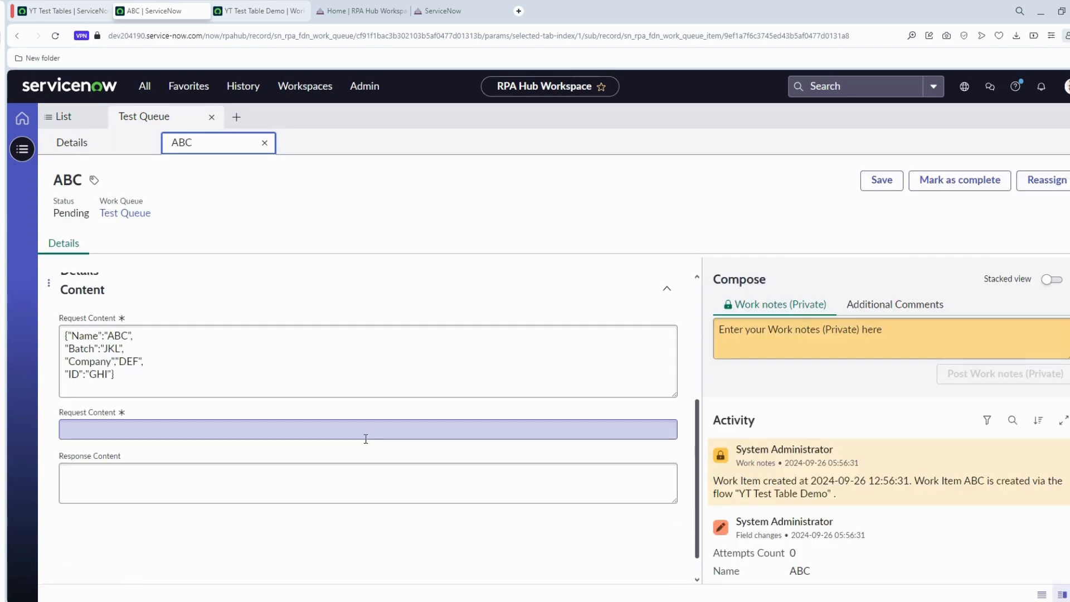
left_click_drag(131, 378, 63, 333)
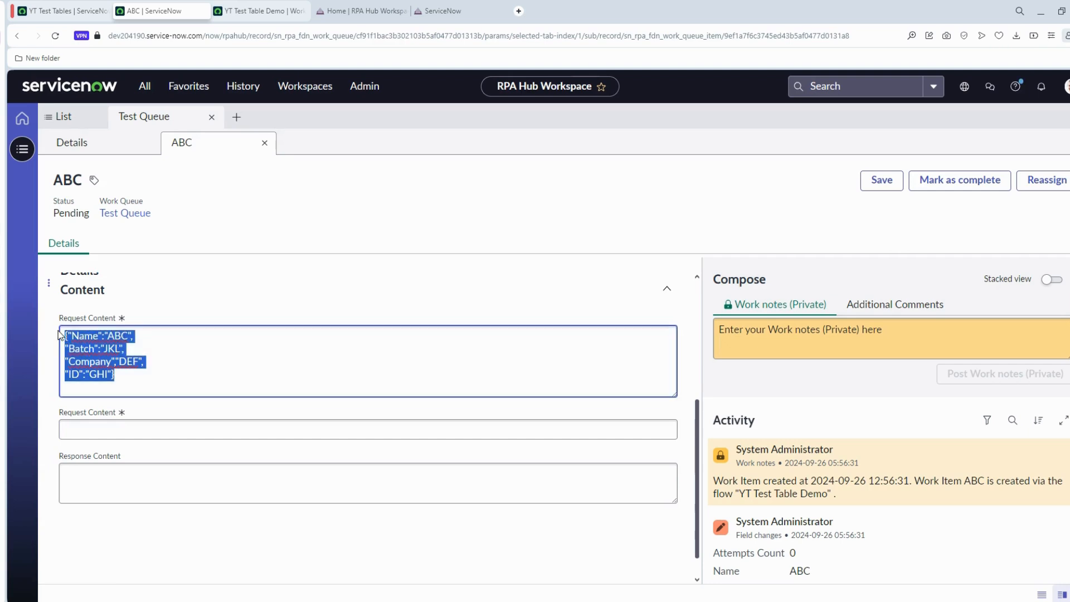
left_click(129, 378)
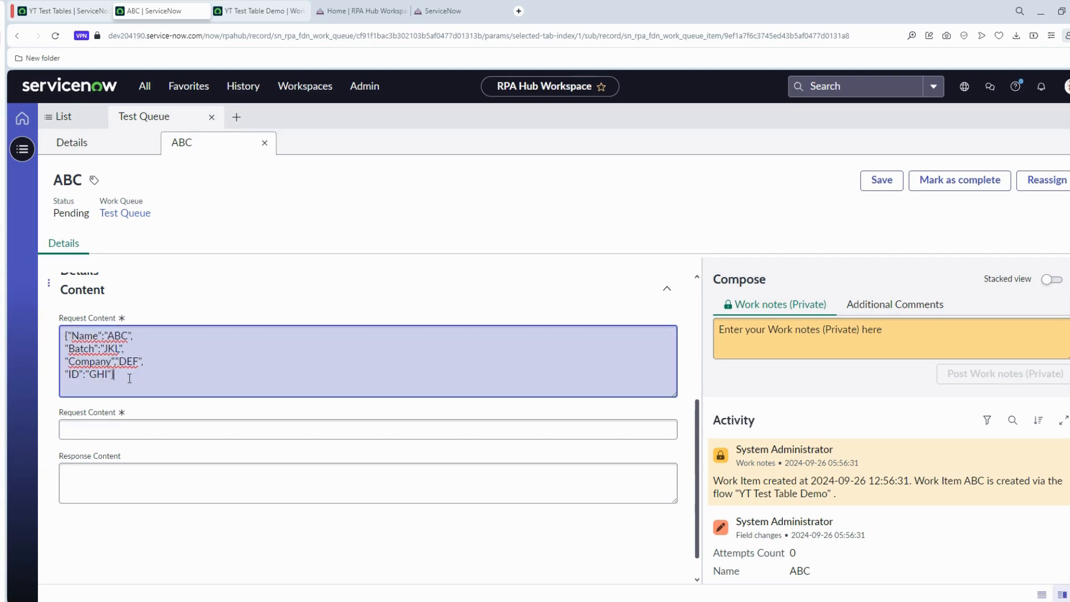
double_click(94, 336)
key("ctrl+a")
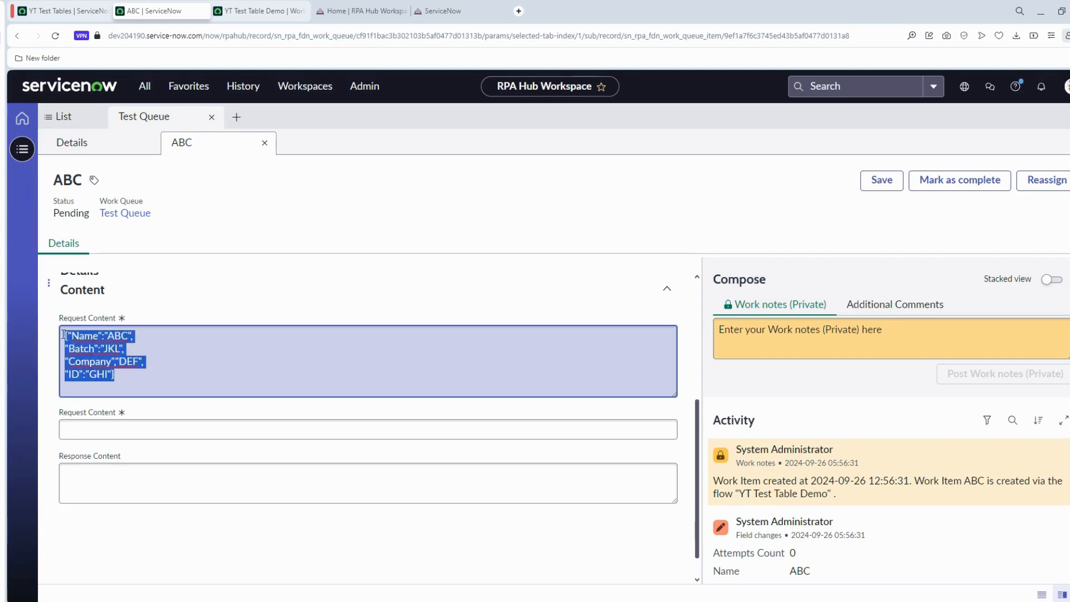
Return to the YT Test Table Demo flow to review its trigger and actions
left_click(254, 11)
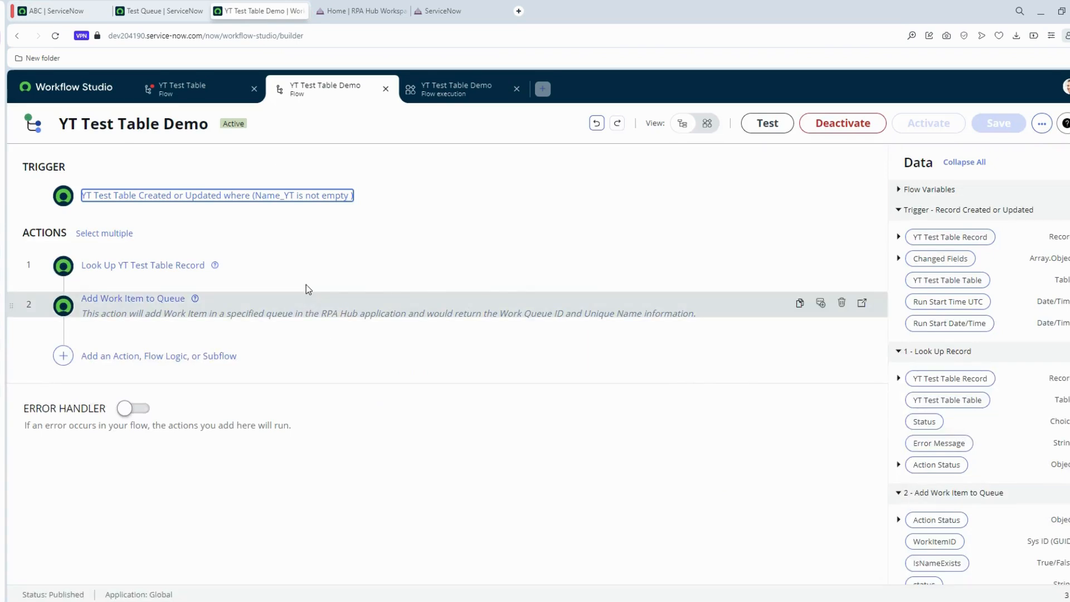